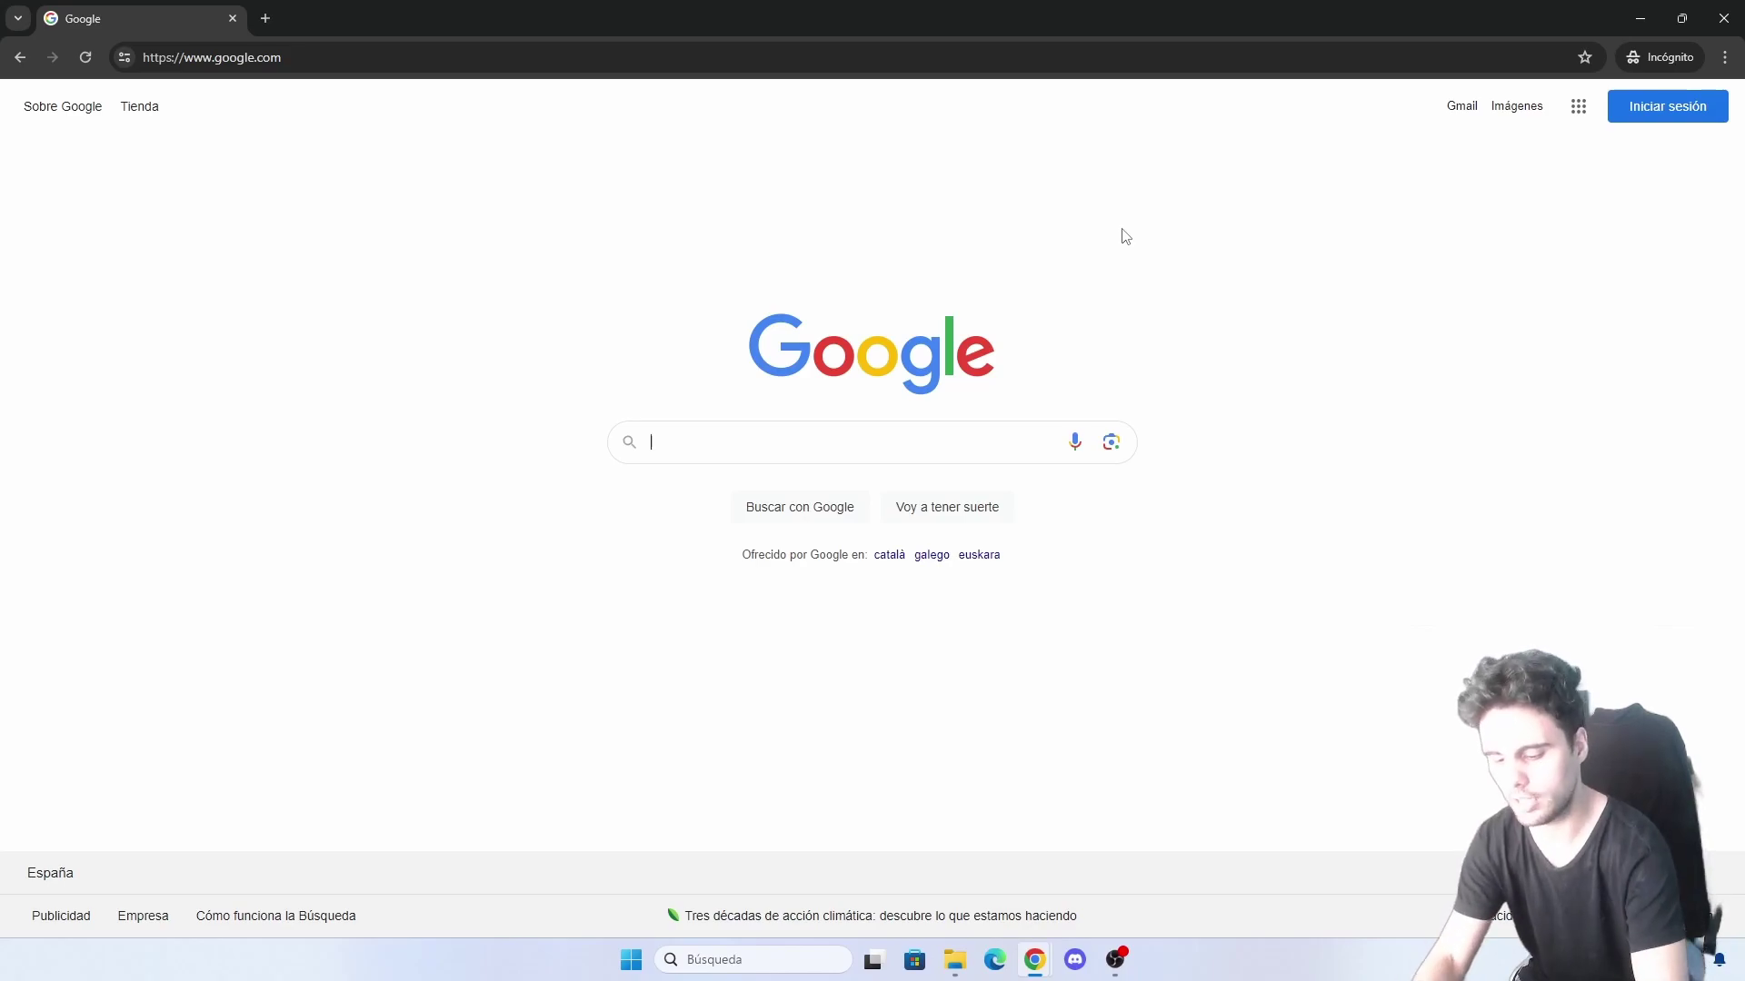
# Search Google for 'photopea' and open the Photopea online photo editor site
pyautogui.write('photopea')
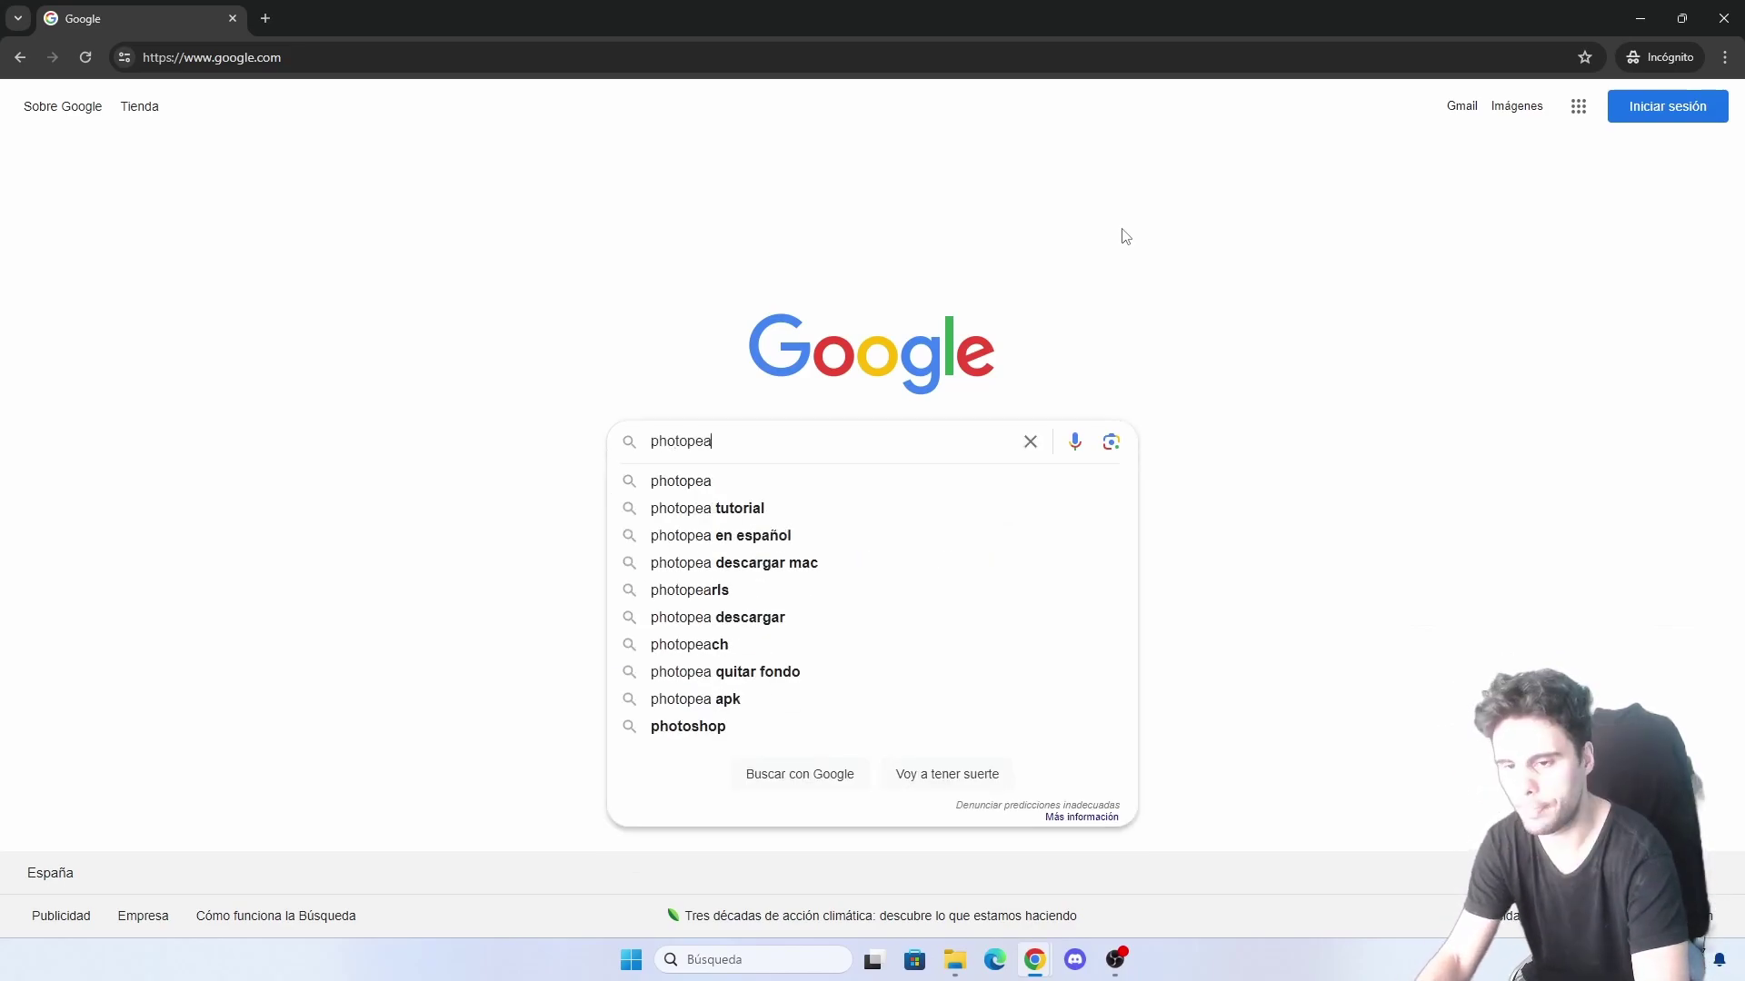
pyautogui.press('Return')
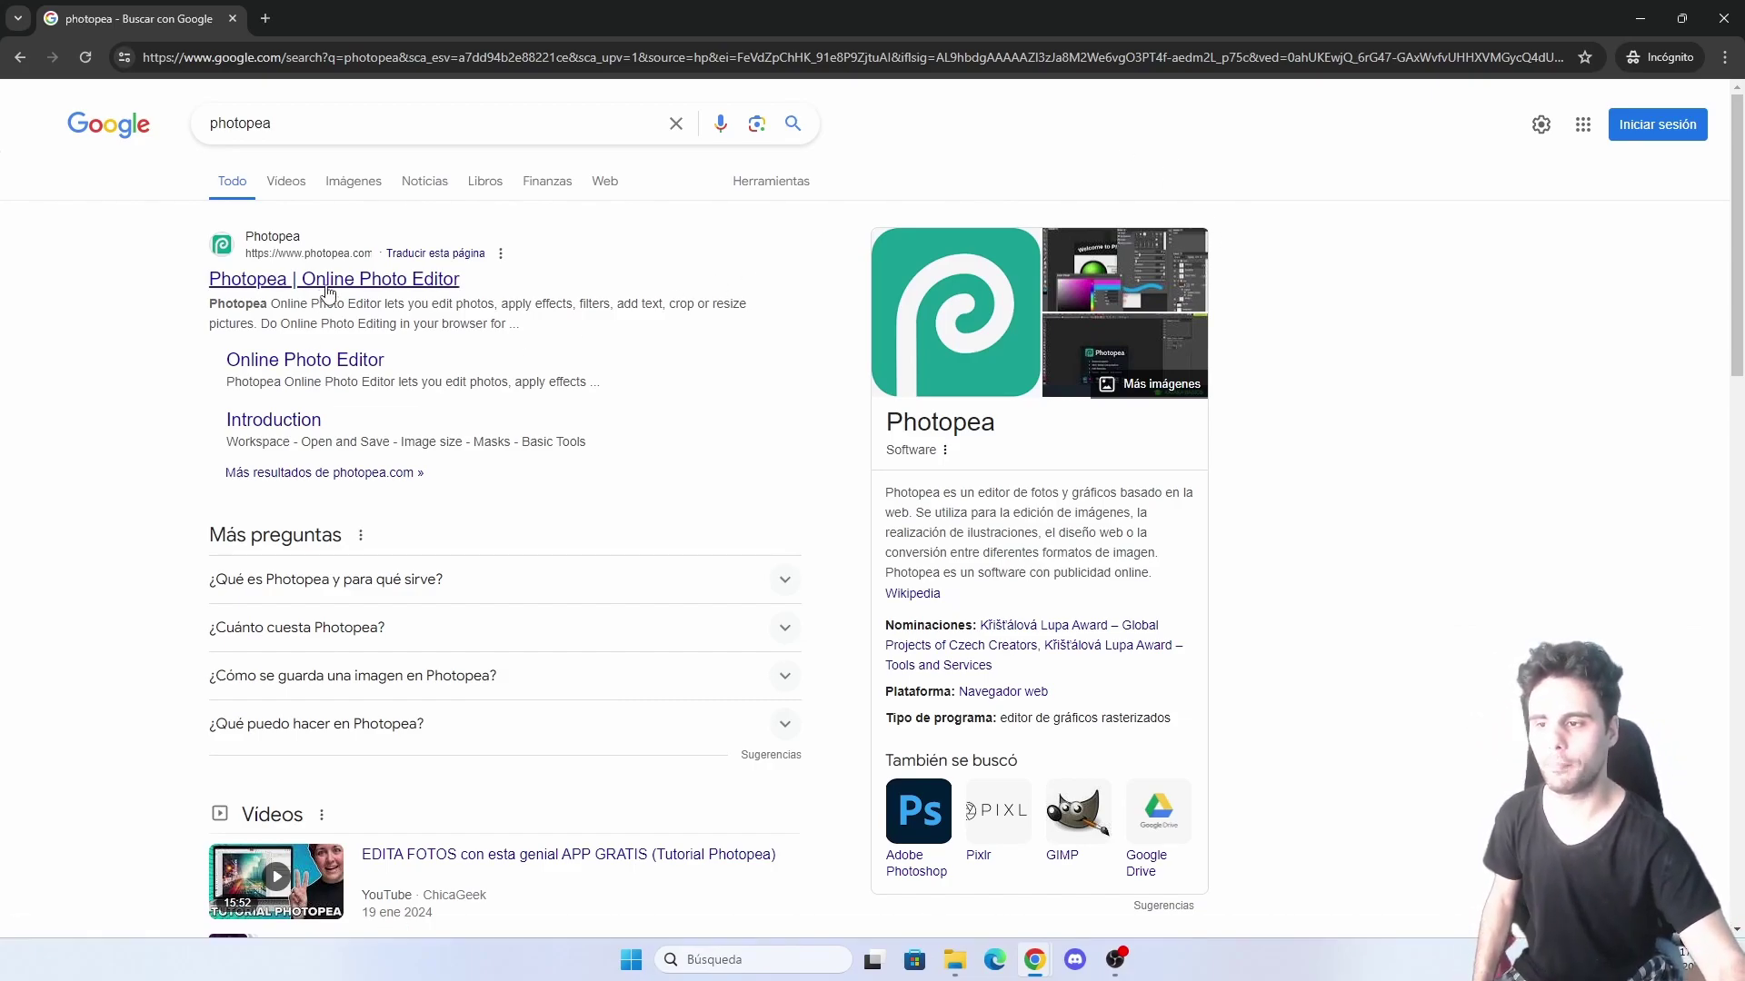
pyautogui.click(329, 281)
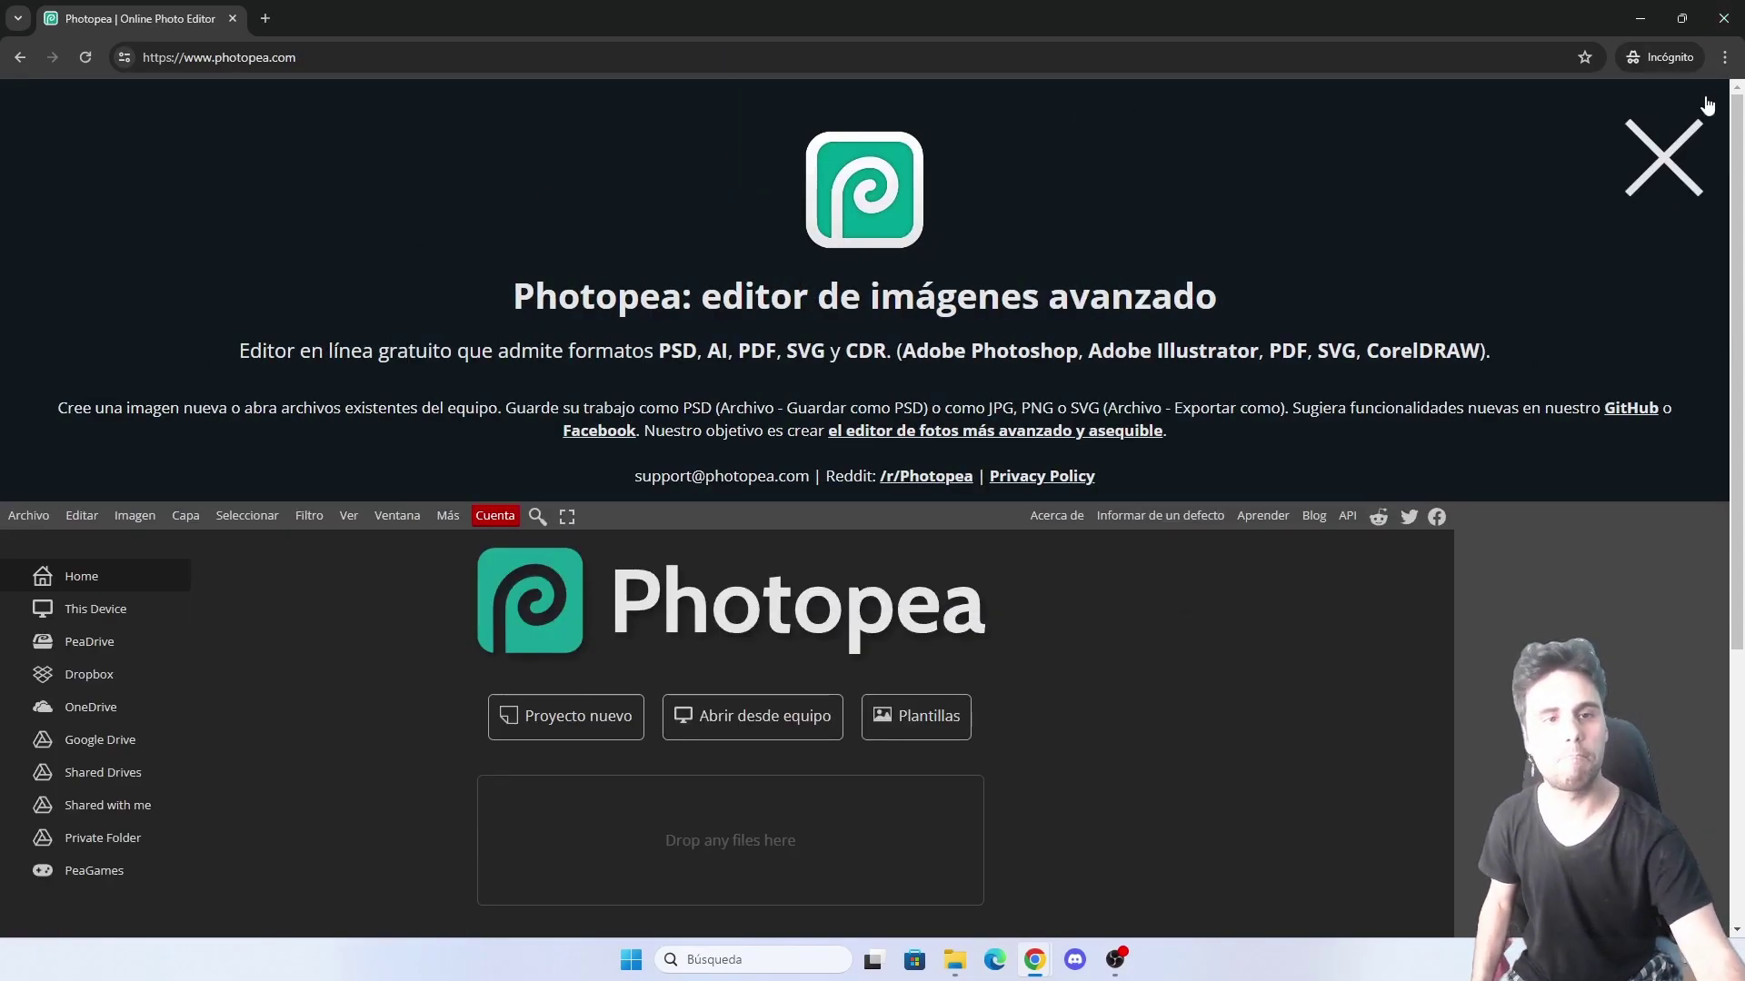
# Dismiss the Photopea intro banner and reject all privacy consent with 'Rechazar todo'
pyautogui.click(1681, 161)
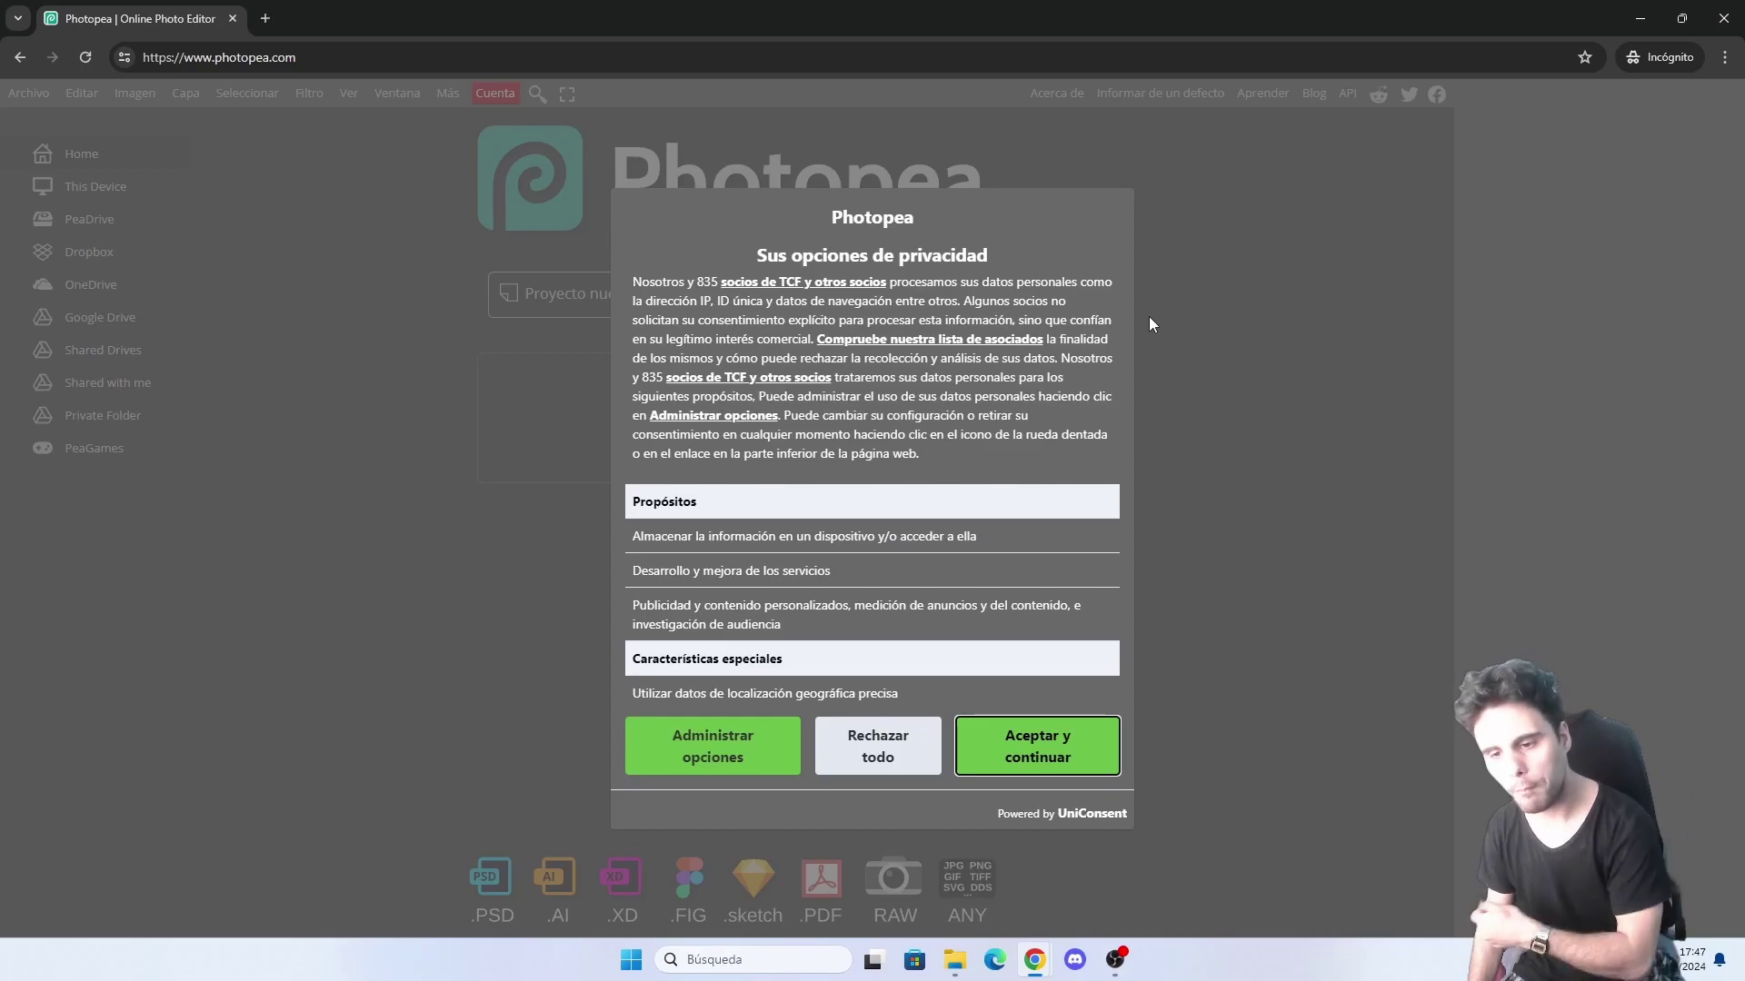
pyautogui.click(843, 739)
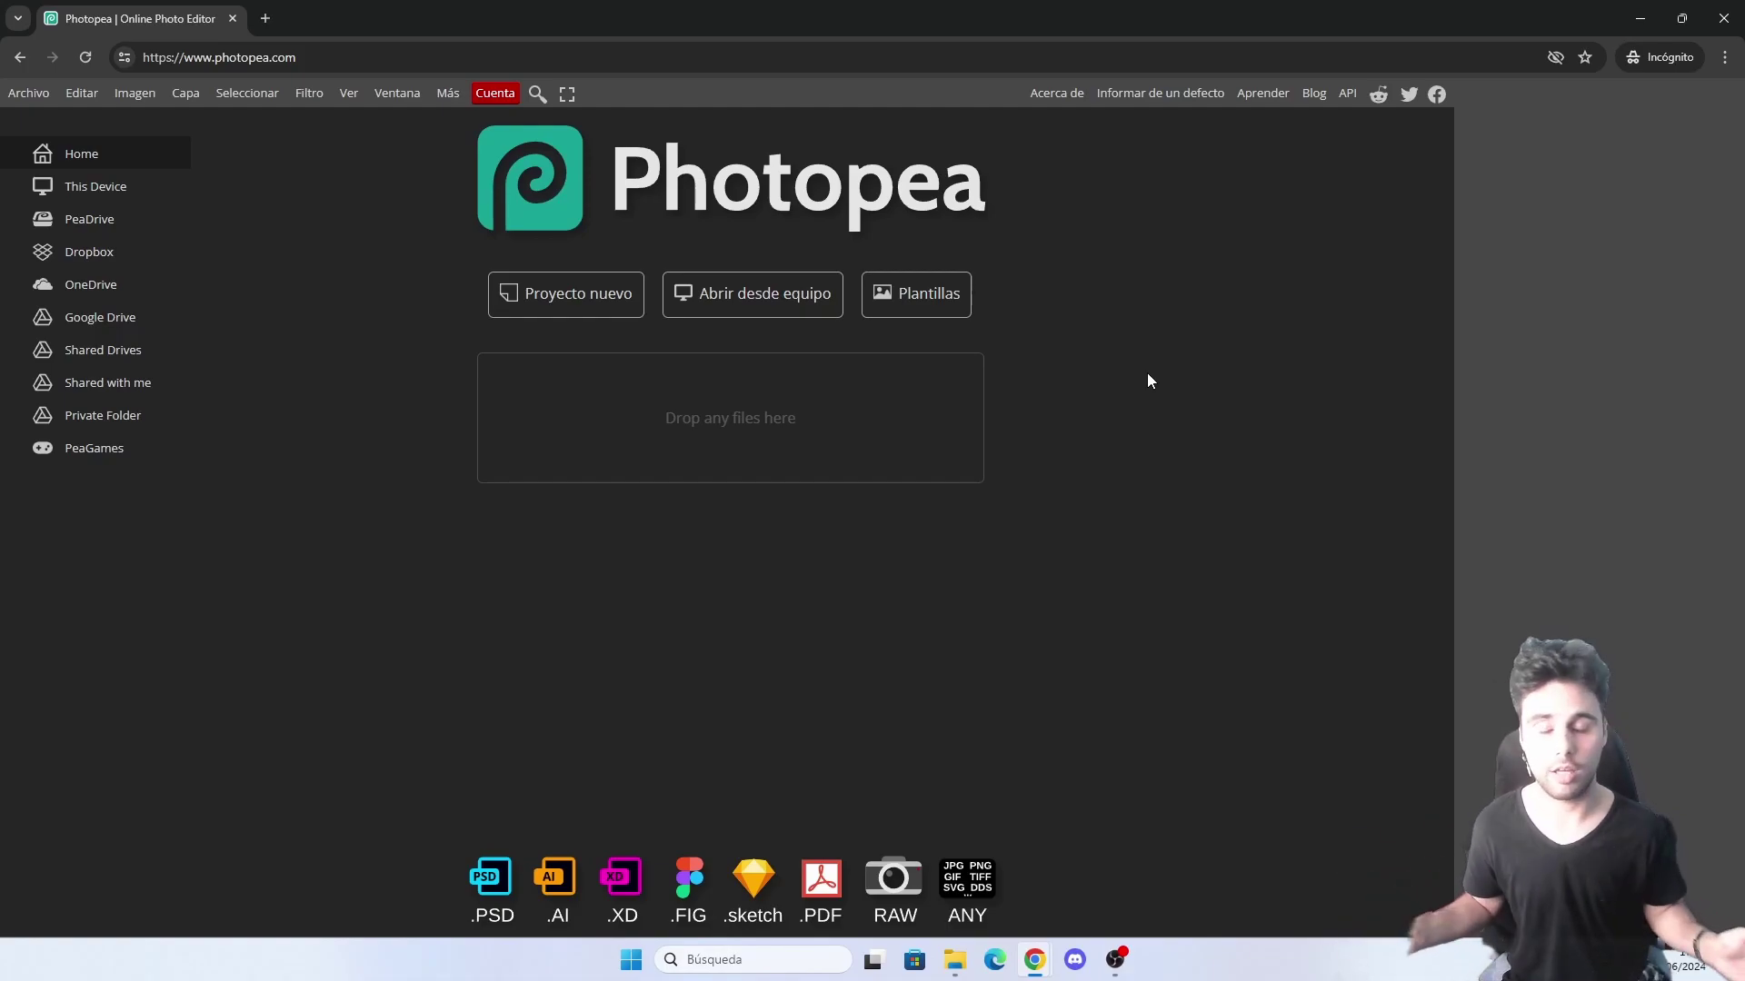
# Create a blank 1280×720 project from the Youtube Thumbnail preset
pyautogui.click(583, 305)
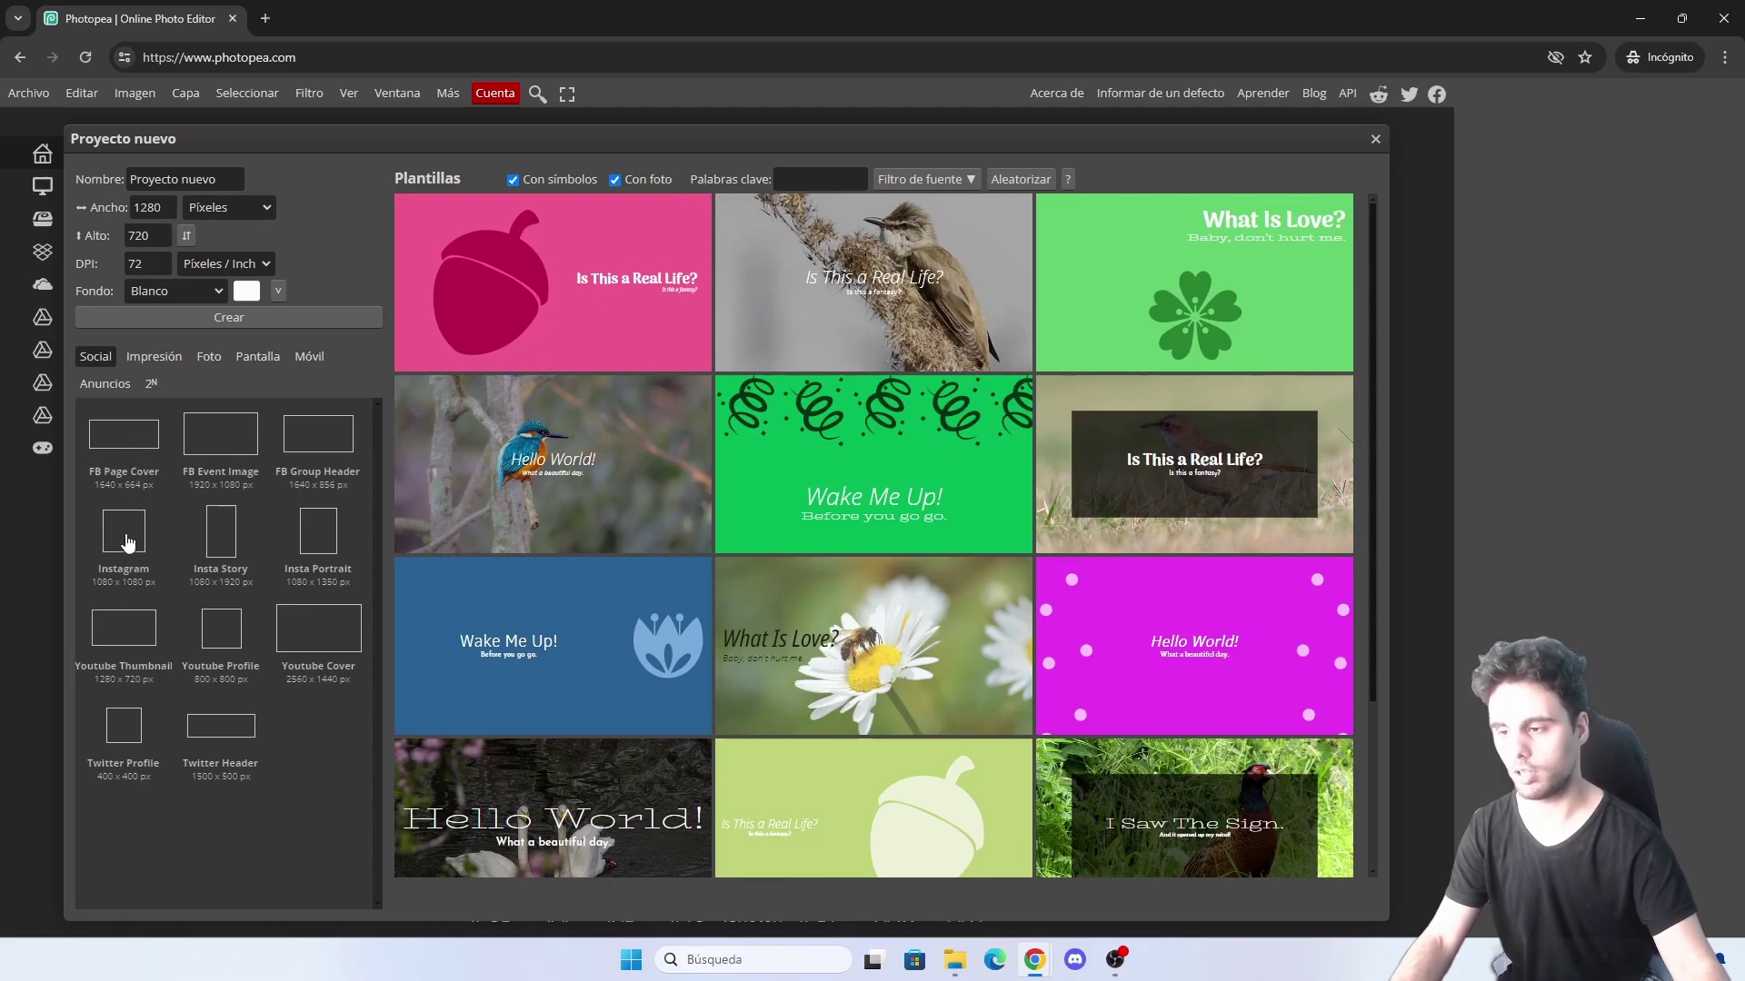
pyautogui.click(124, 642)
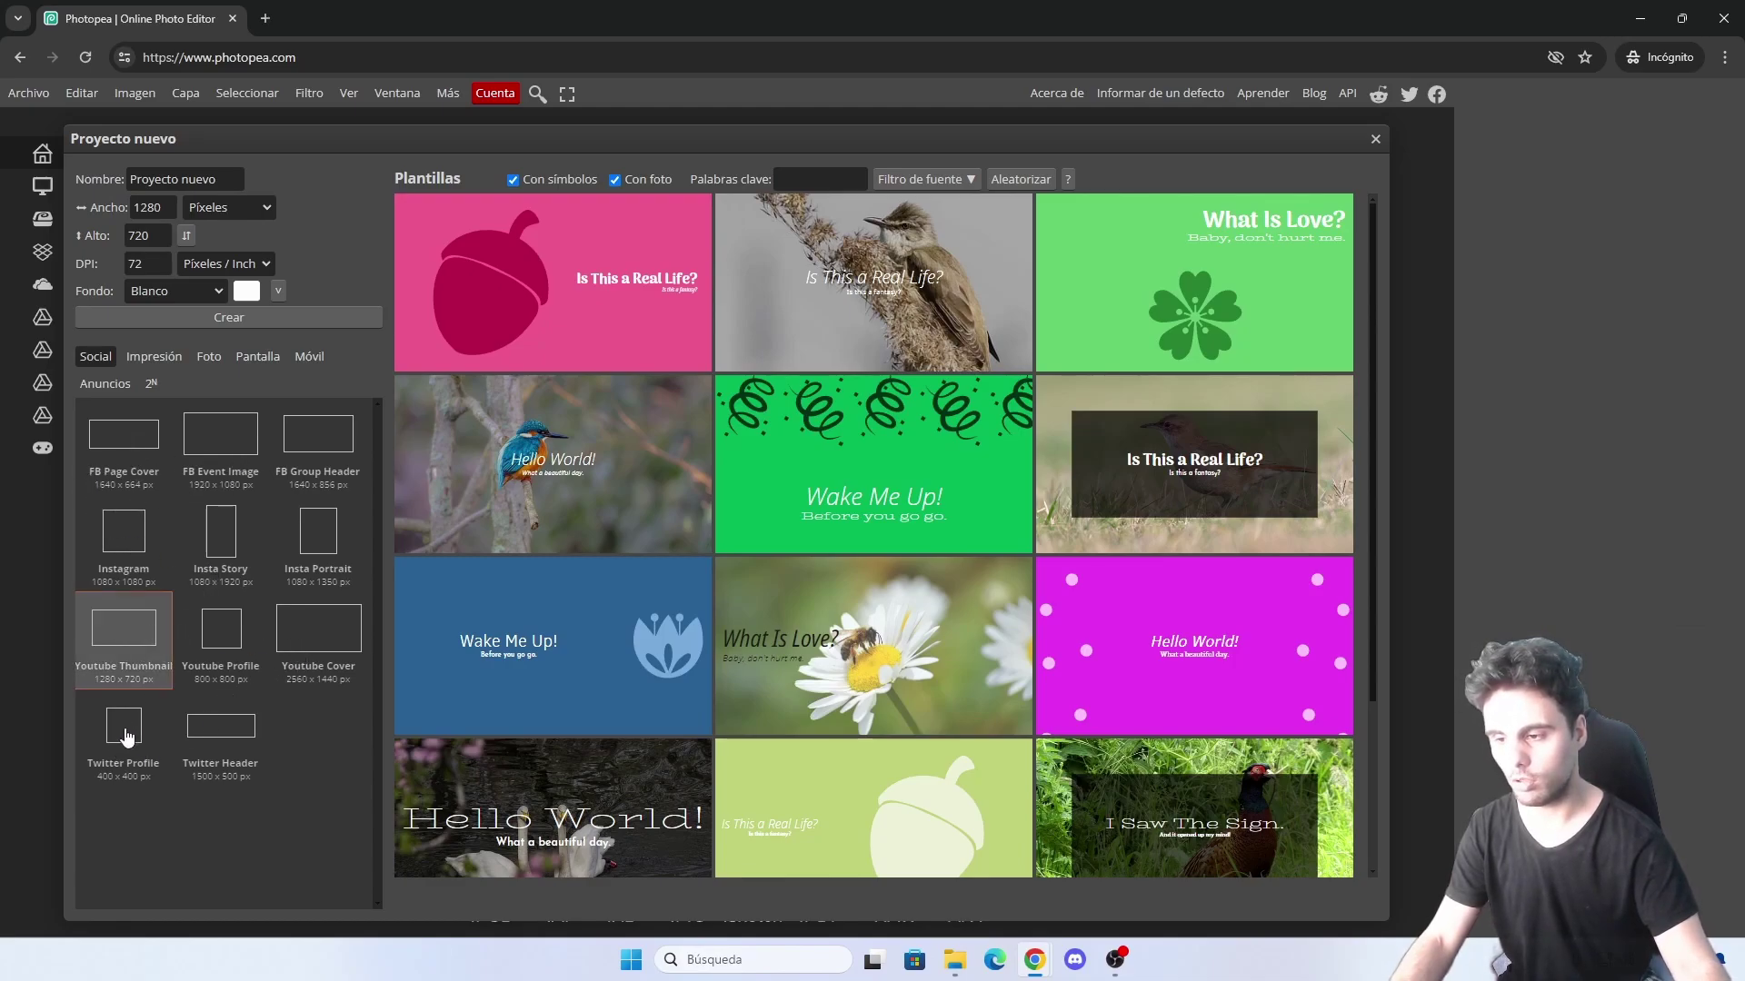
pyautogui.click(224, 318)
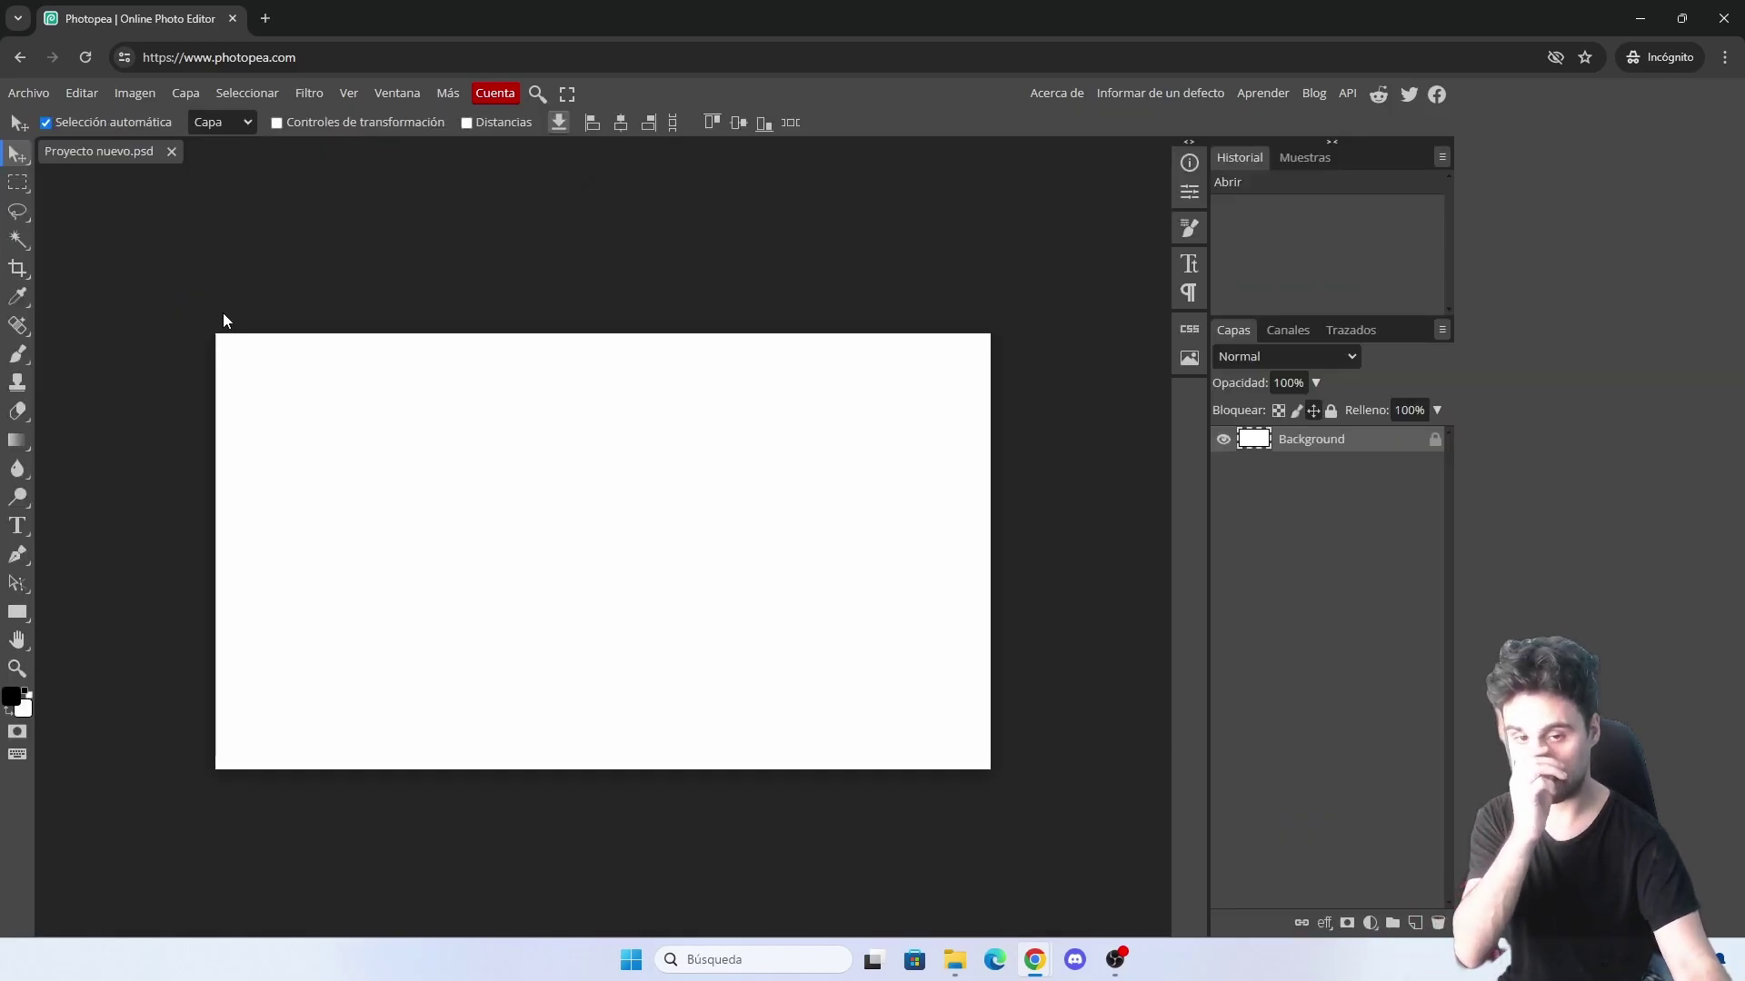
pyautogui.click(17, 527)
# Add a text box reading 'HOLA MUNDO' at 83 px in the Acknowledgement font
pyautogui.moveTo(305, 405); pyautogui.dragTo(783, 681)
pyautogui.write('akjs')
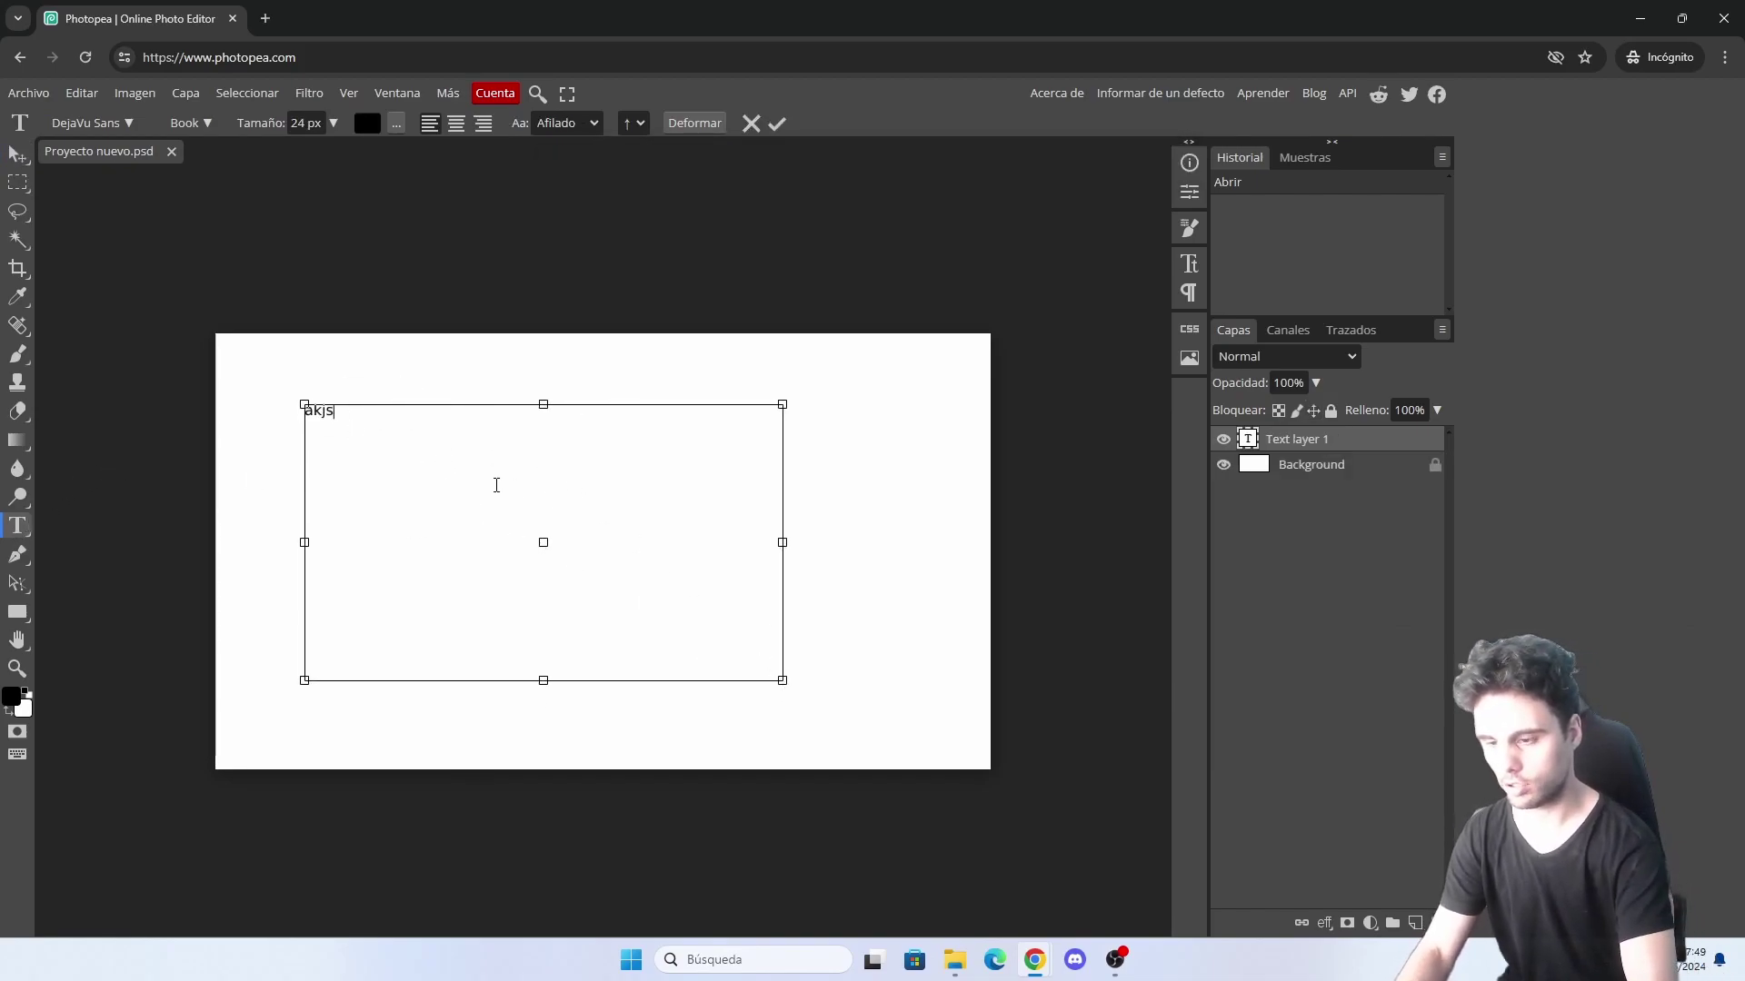
pyautogui.write('fdkajsfhasd')
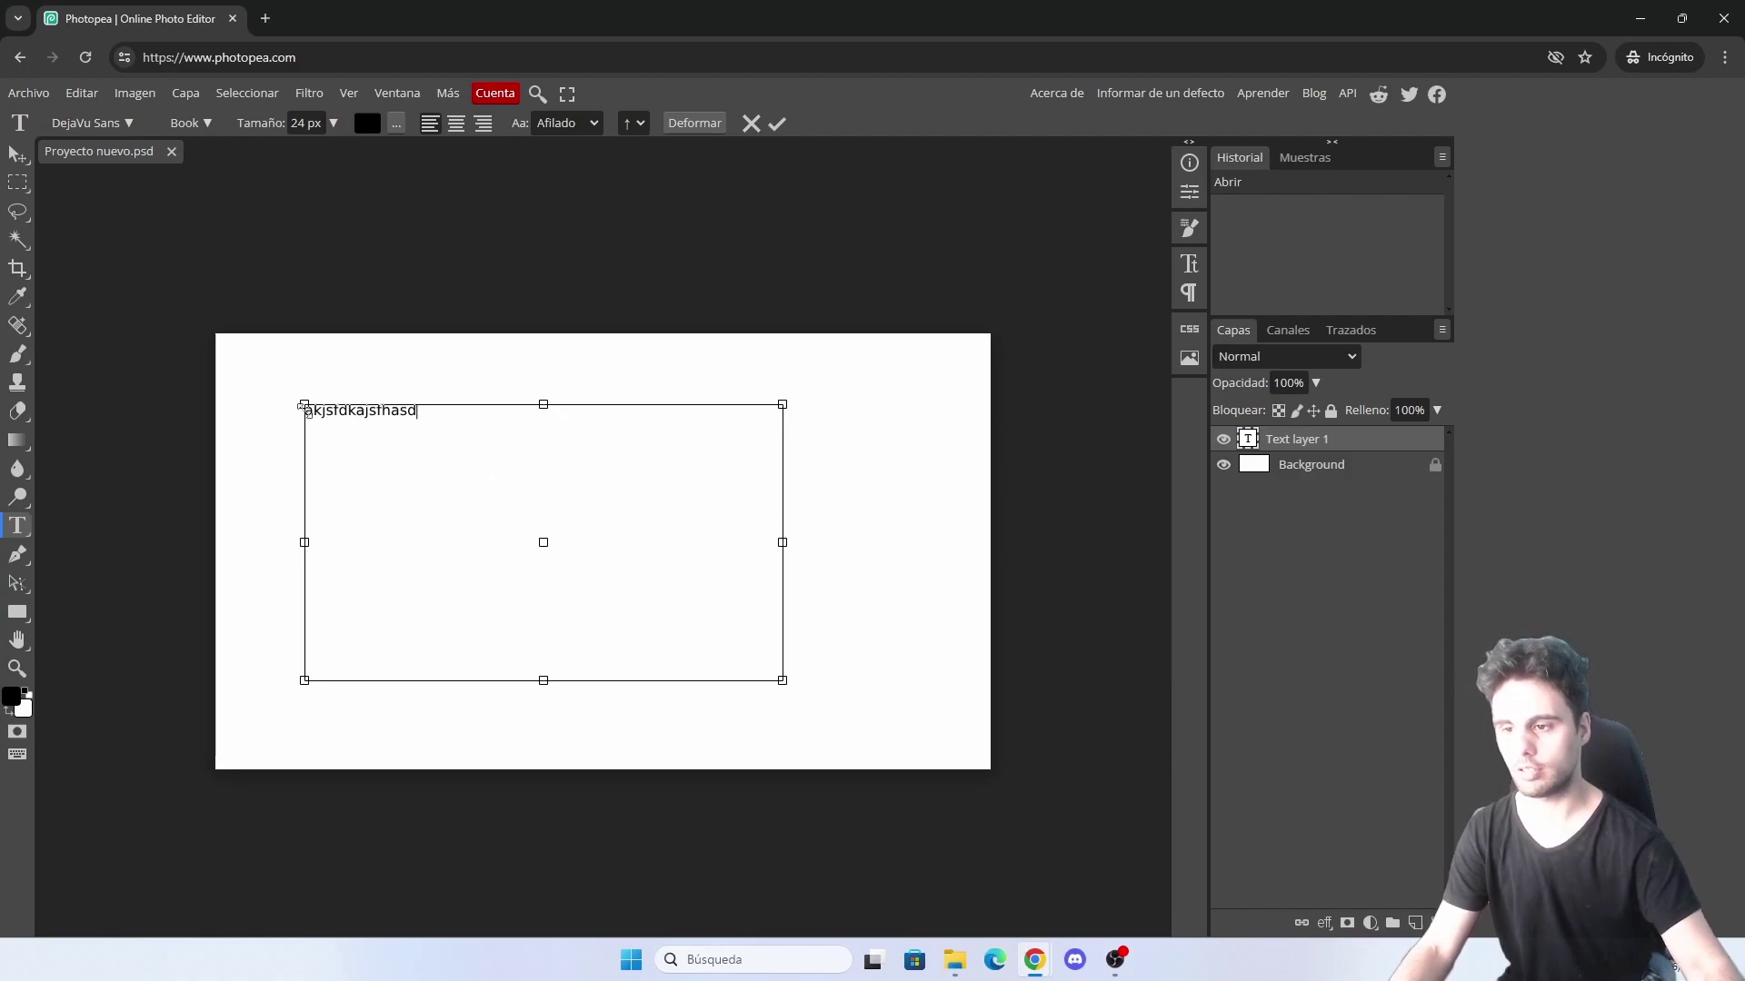
pyautogui.moveTo(426, 416); pyautogui.dragTo(301, 411)
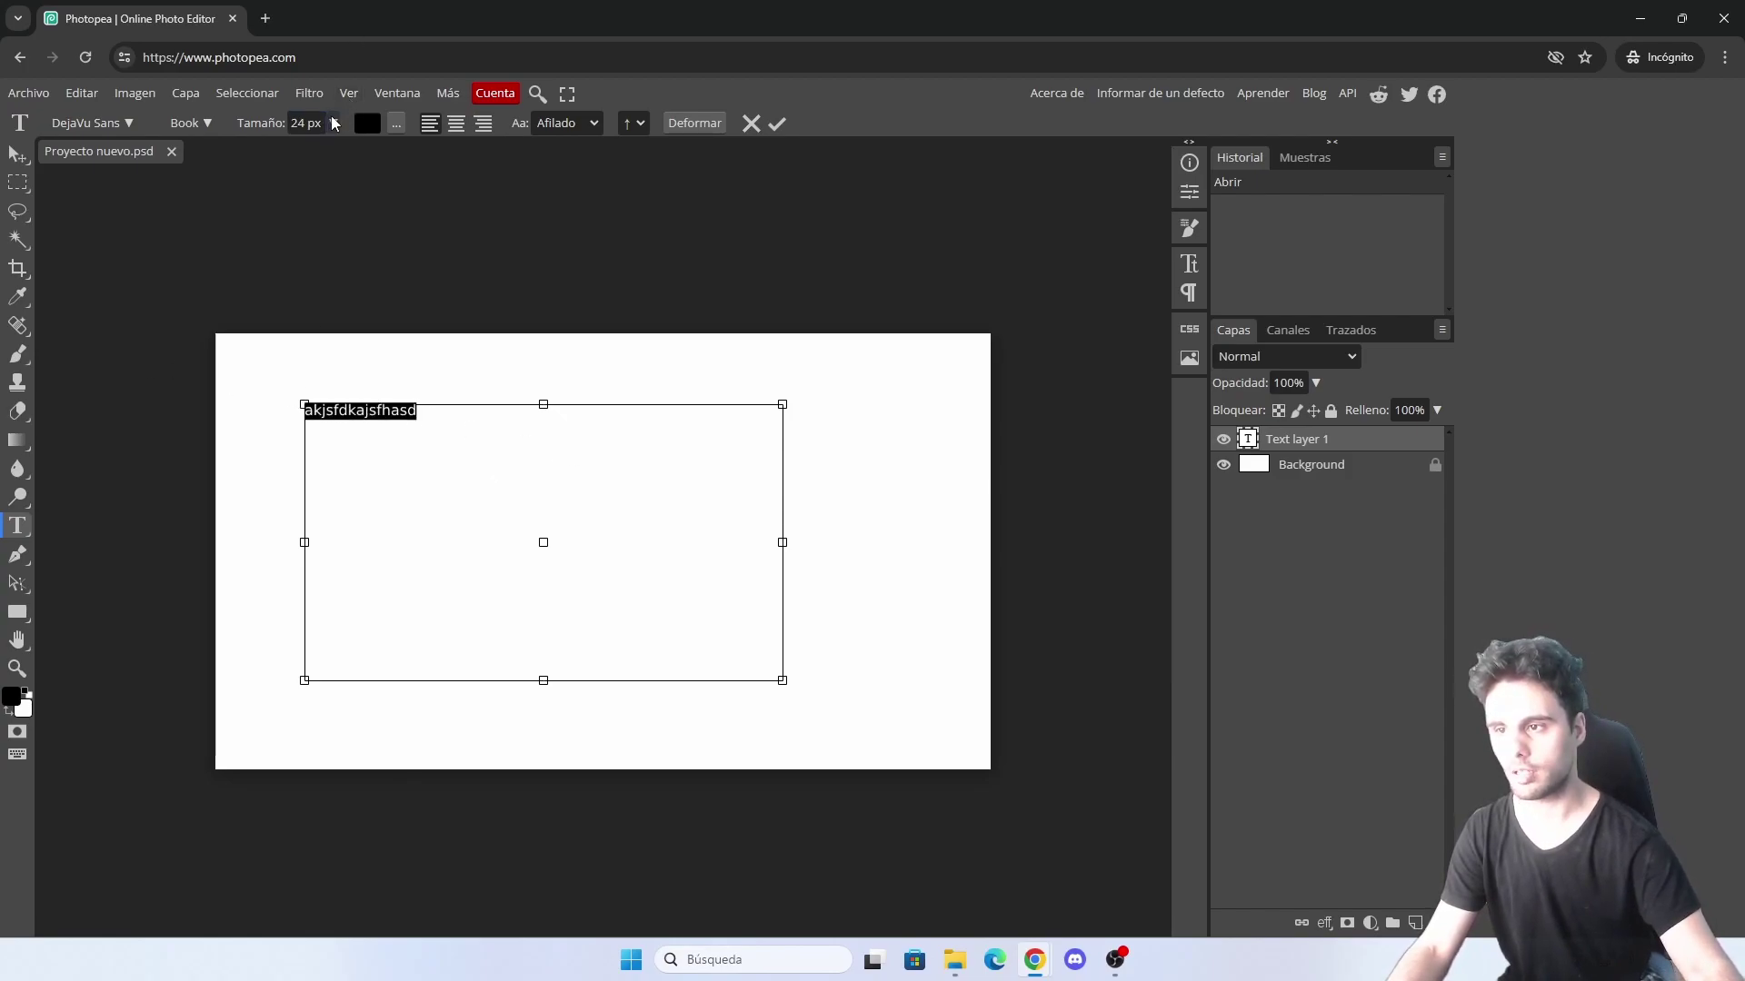
pyautogui.click(332, 122)
pyautogui.moveTo(287, 150); pyautogui.dragTo(315, 150)
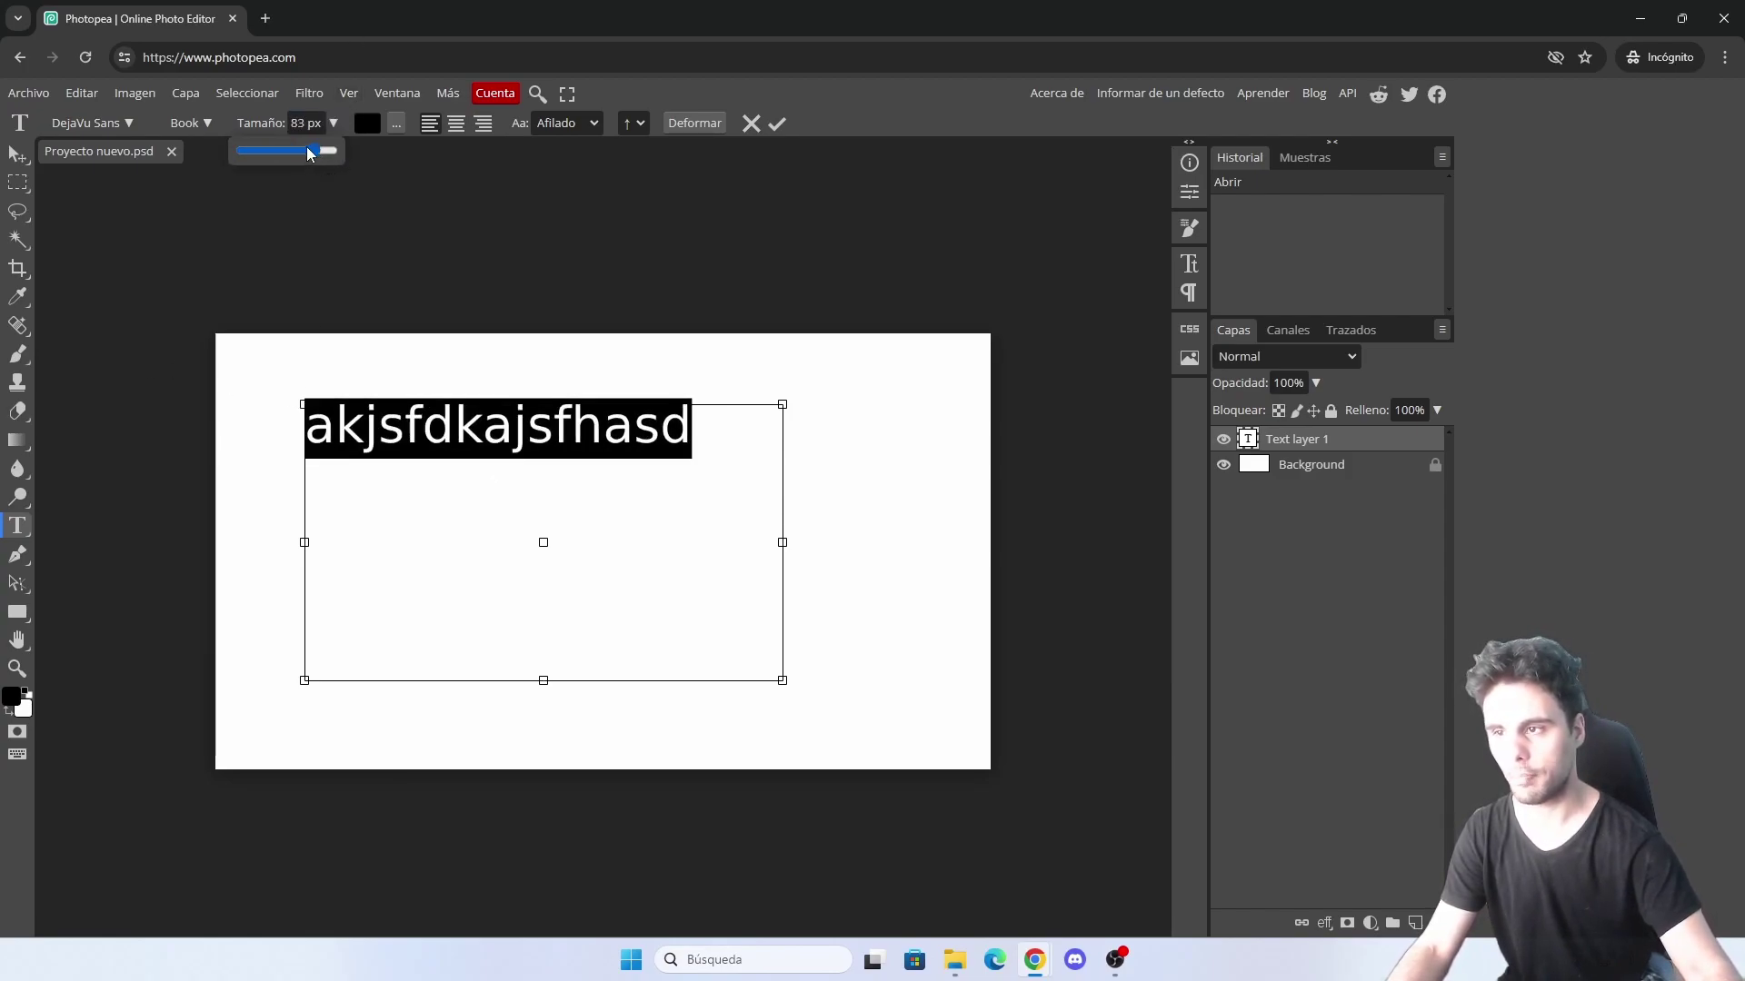
pyautogui.click(121, 128)
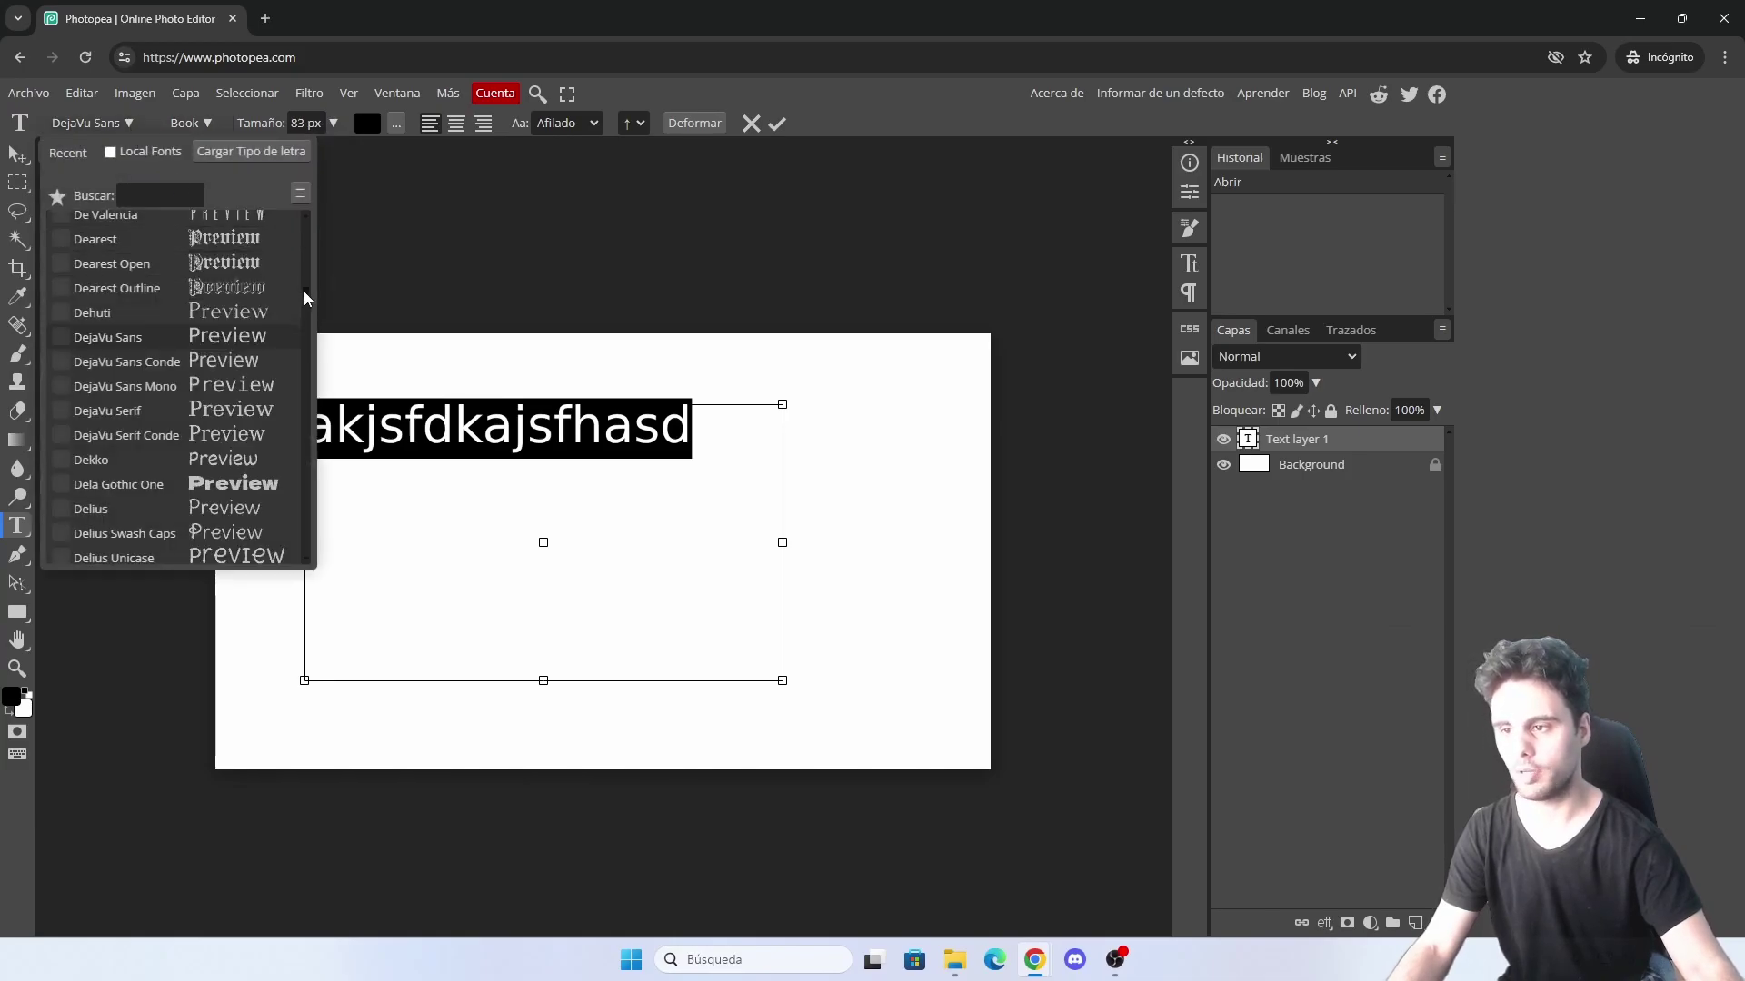
pyautogui.scroll(-3, 306, 302)
pyautogui.moveTo(306, 301)
pyautogui.mouseDown()
pyautogui.moveTo(295, 374)
pyautogui.moveTo(299, 227)
pyautogui.mouseUp()
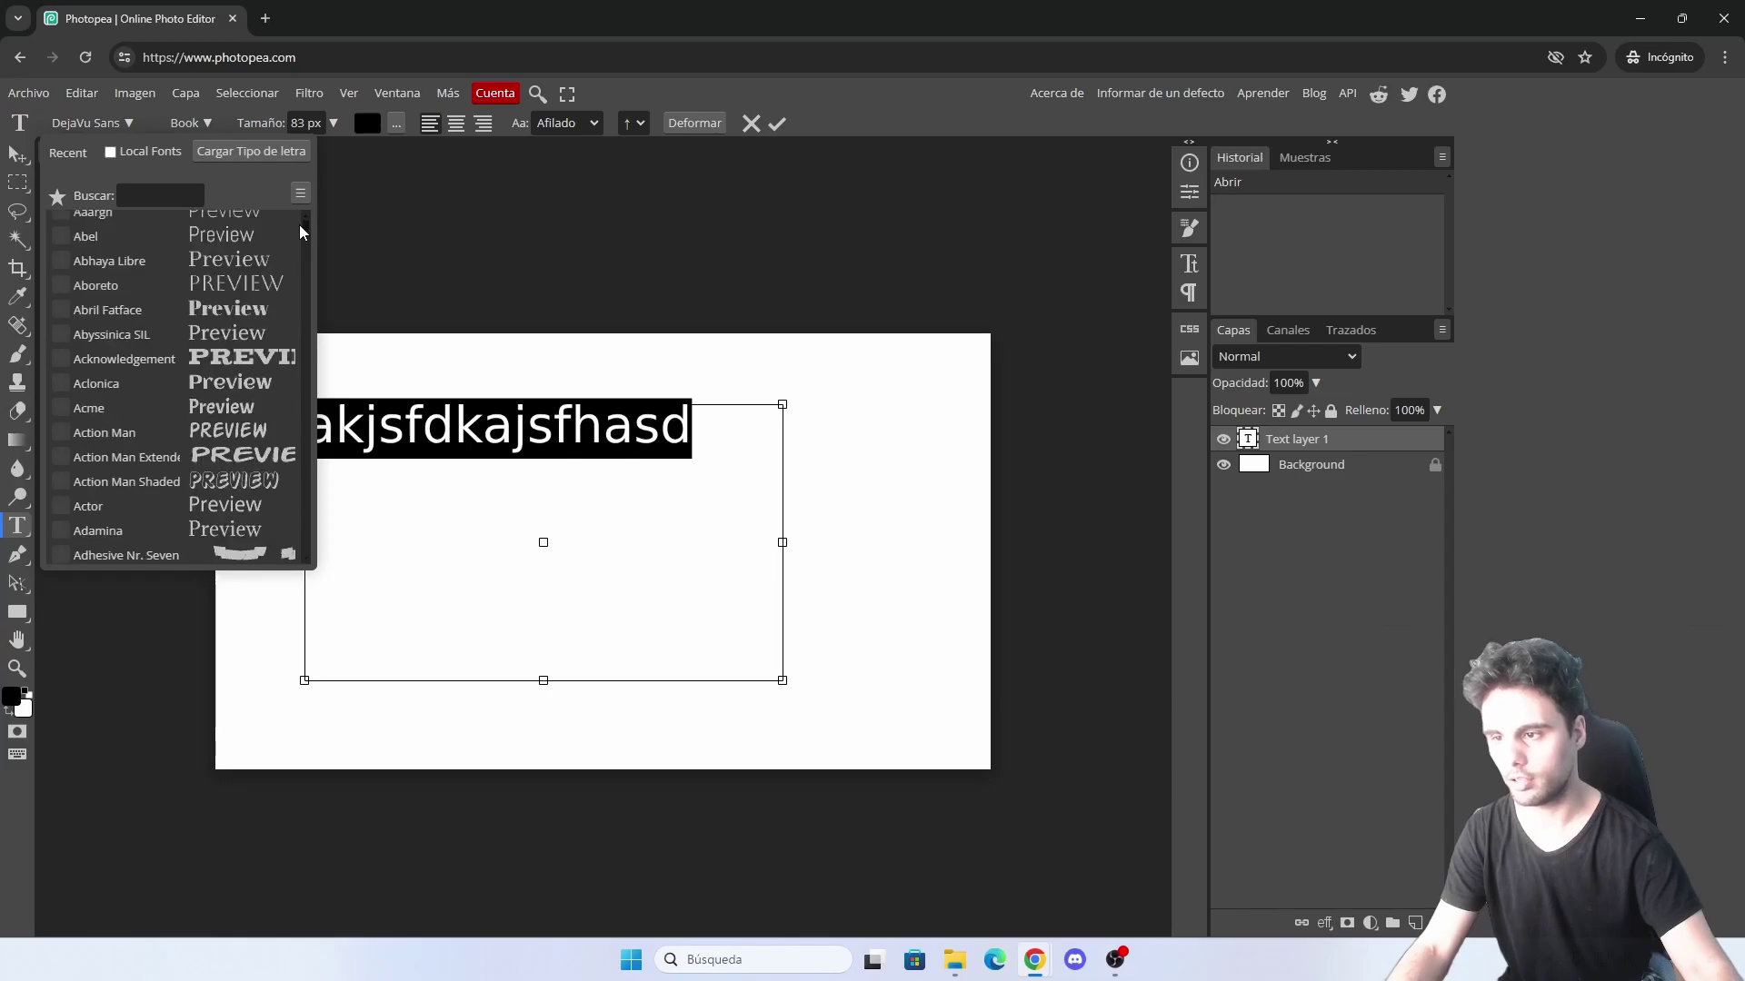
pyautogui.click(244, 366)
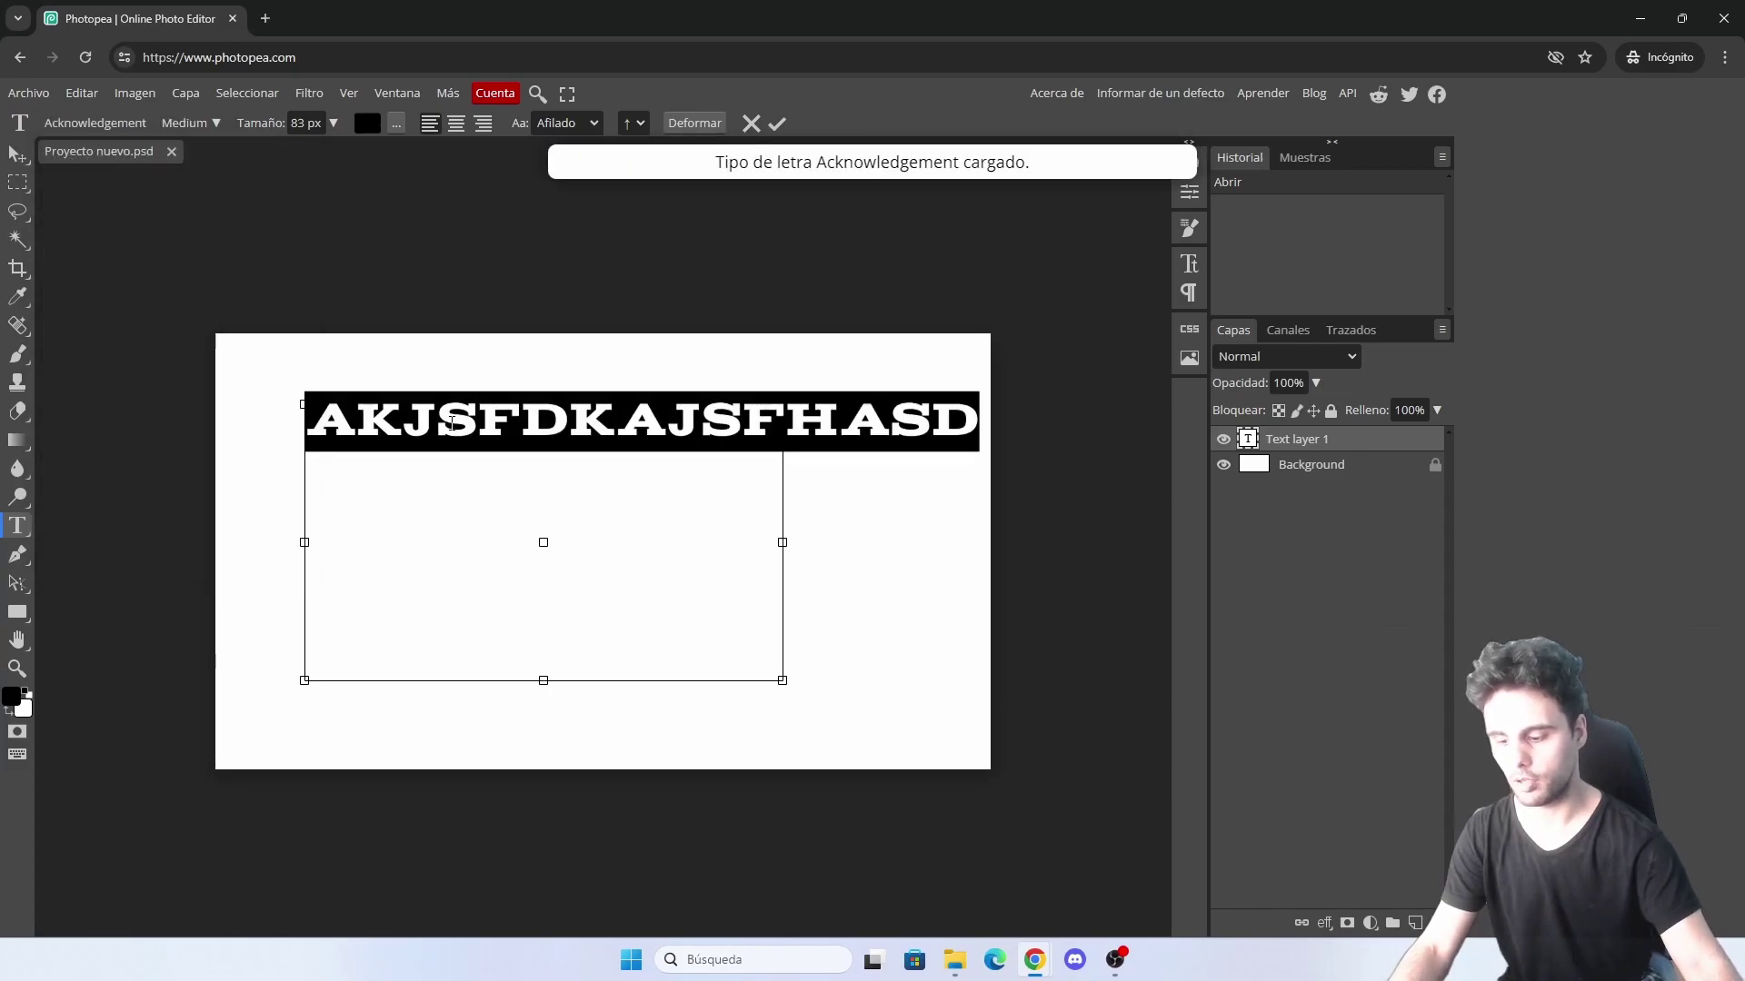
pyautogui.write('HOLA MUNDO')
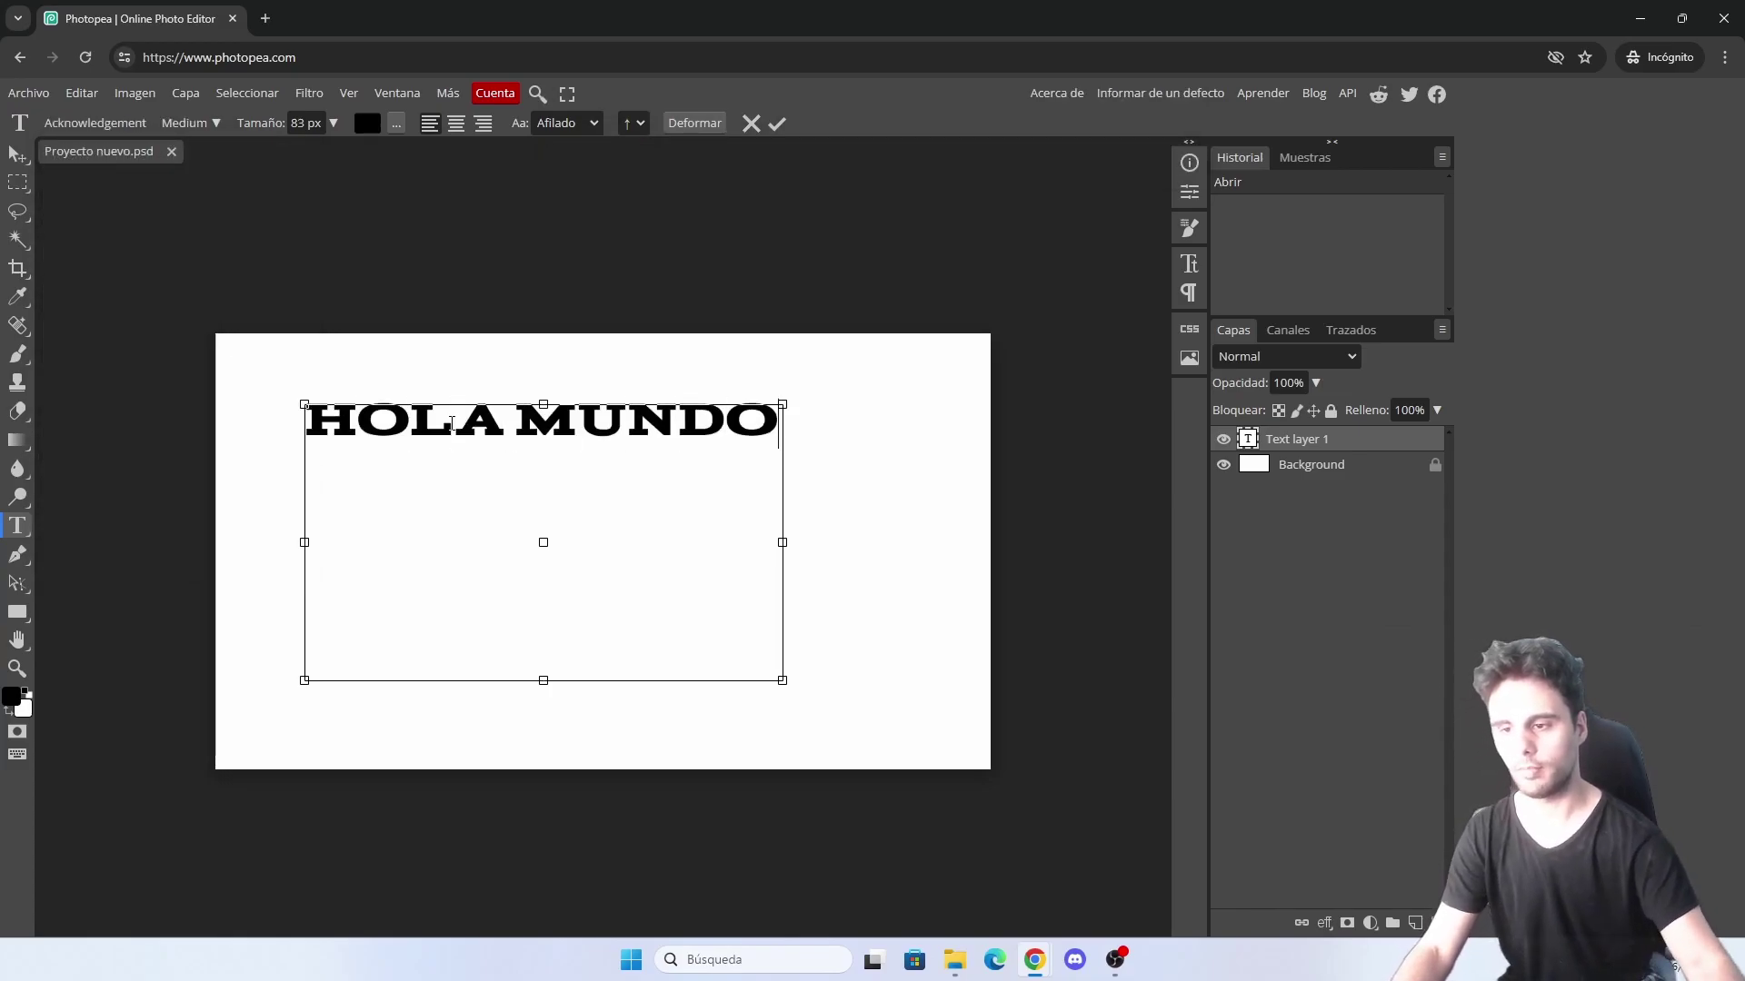
# Commit the text and place the sawfish photo from a gallery search for 'oceano'
pyautogui.click(21, 185)
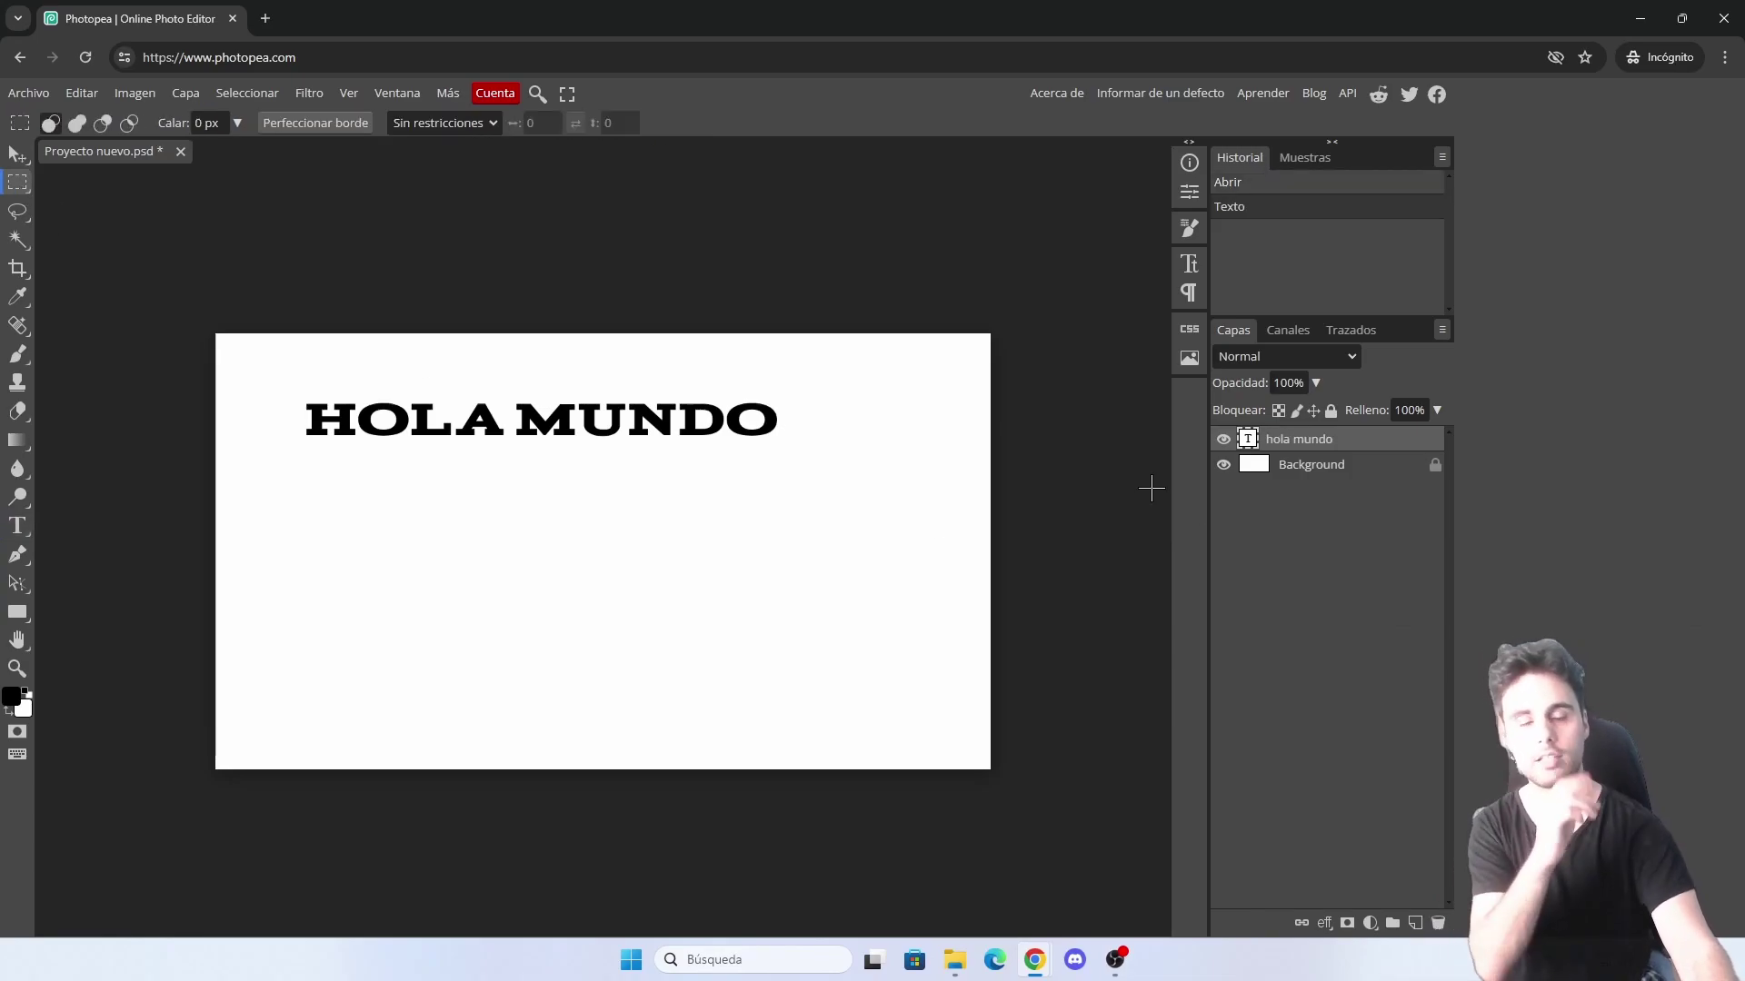
pyautogui.click(1189, 360)
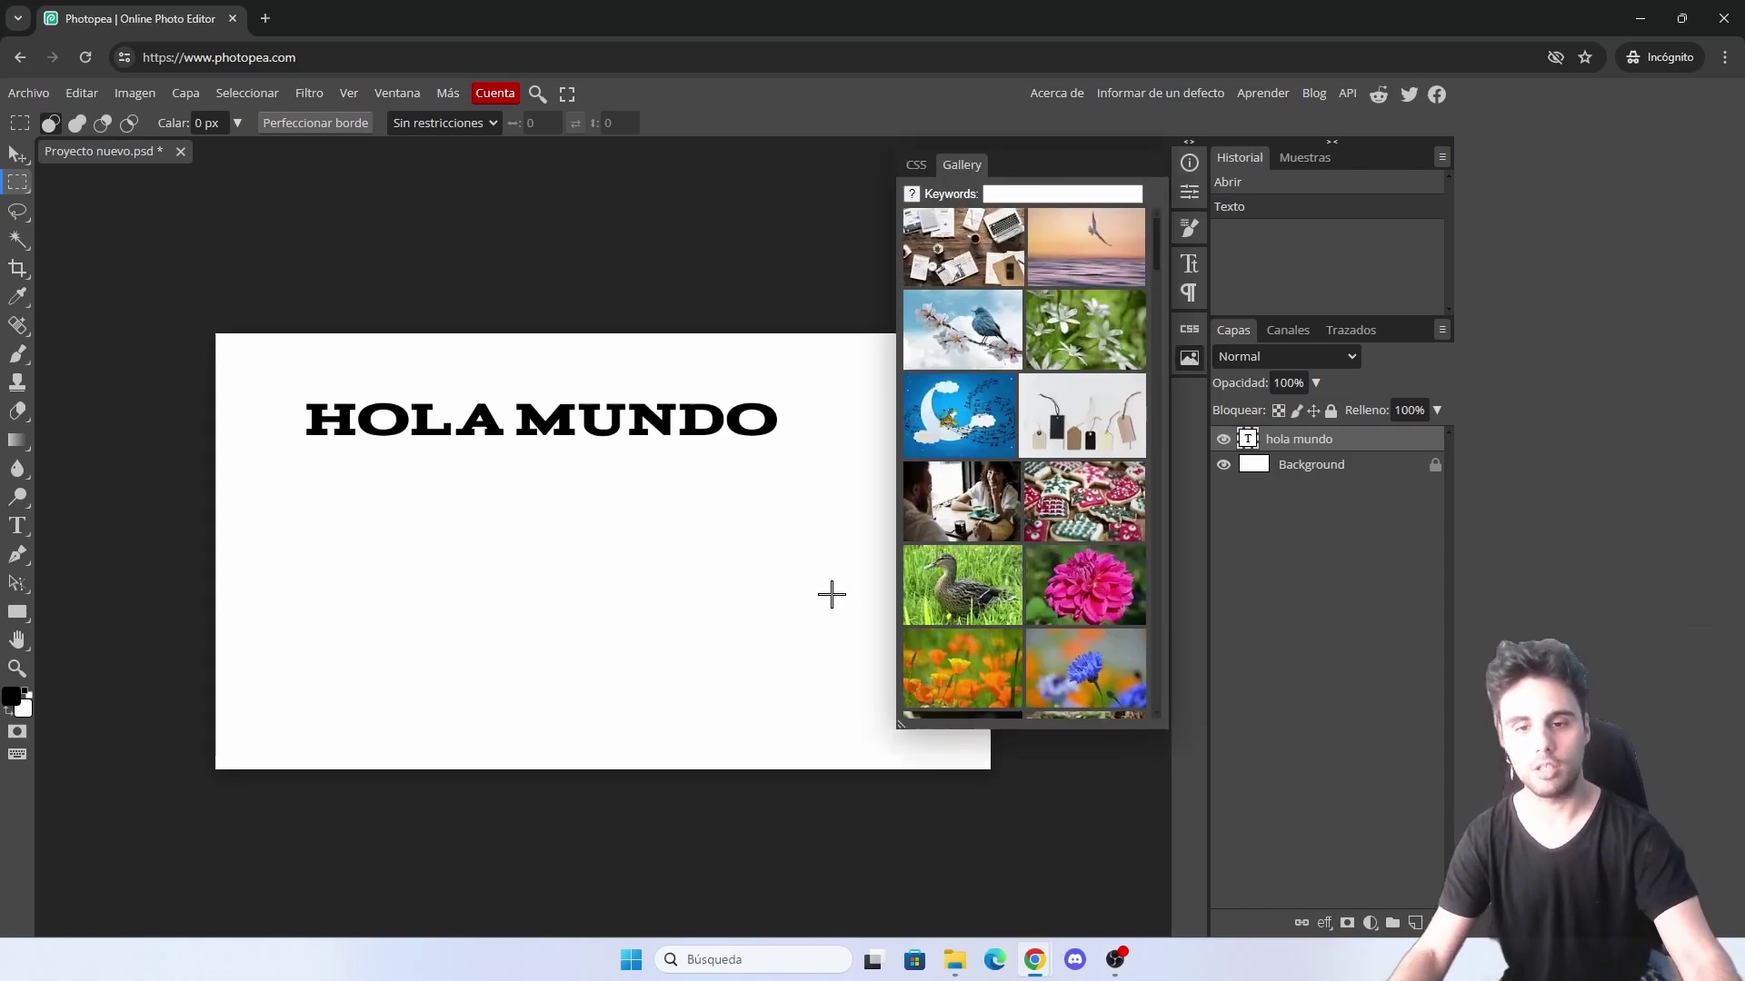
pyautogui.click(1066, 193)
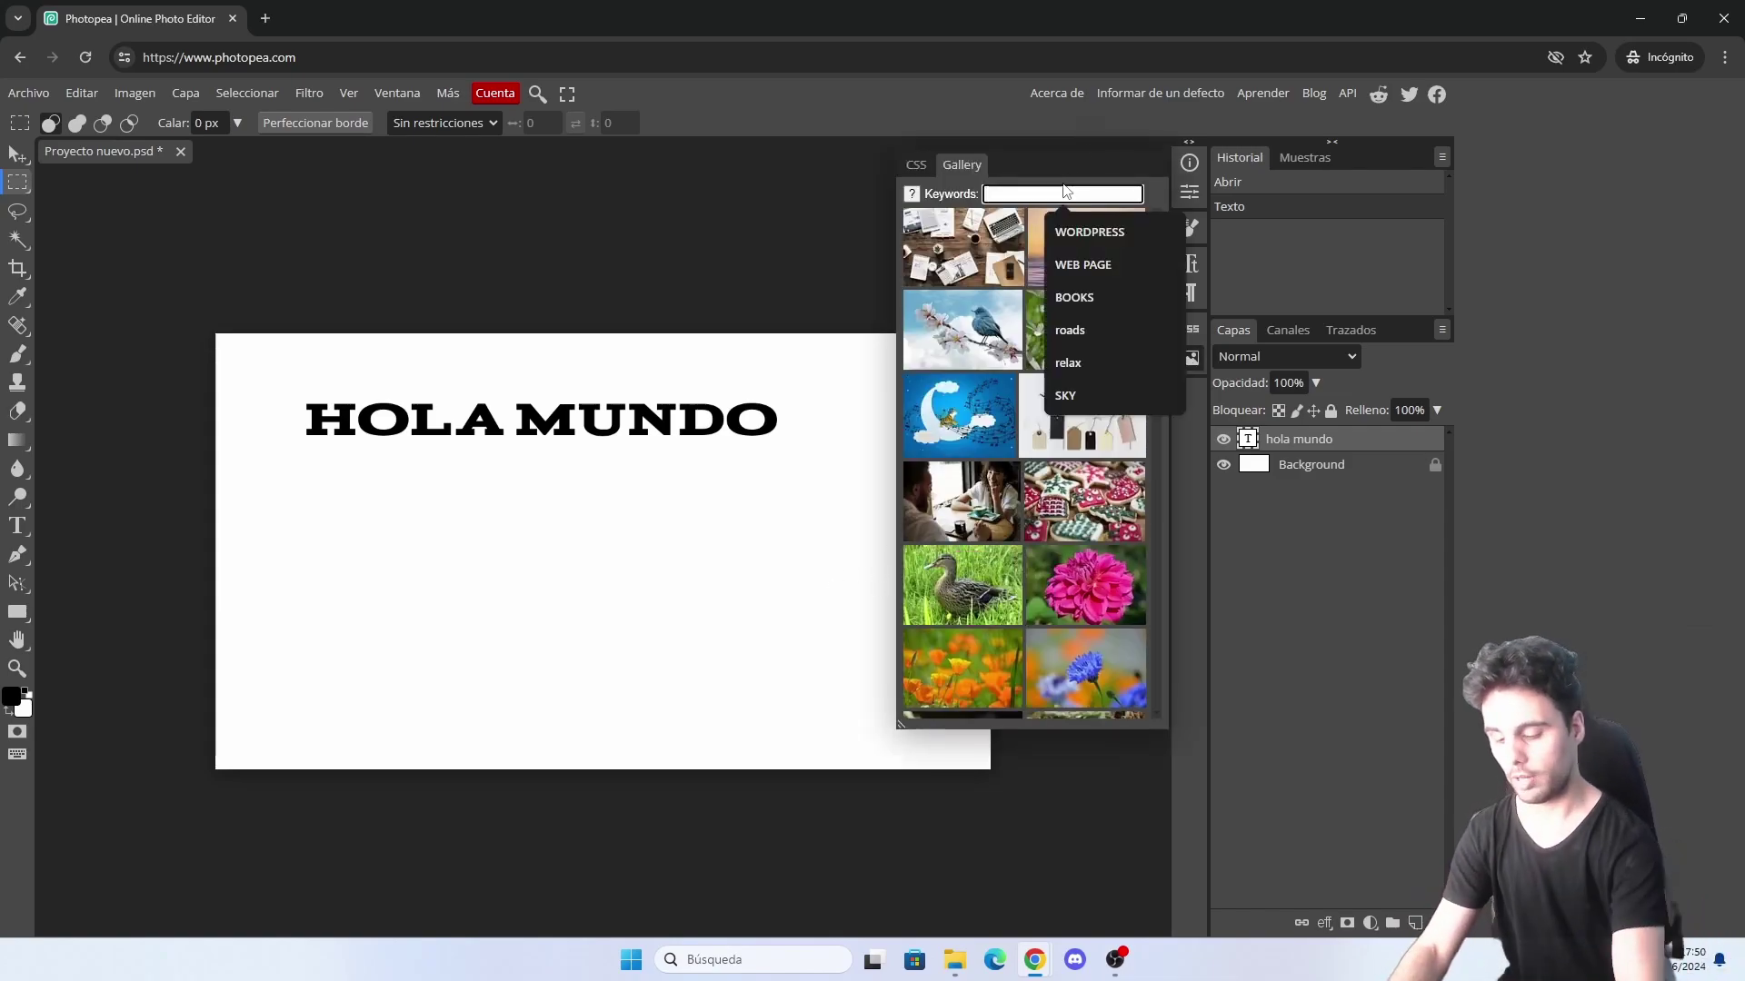
pyautogui.write('oceano')
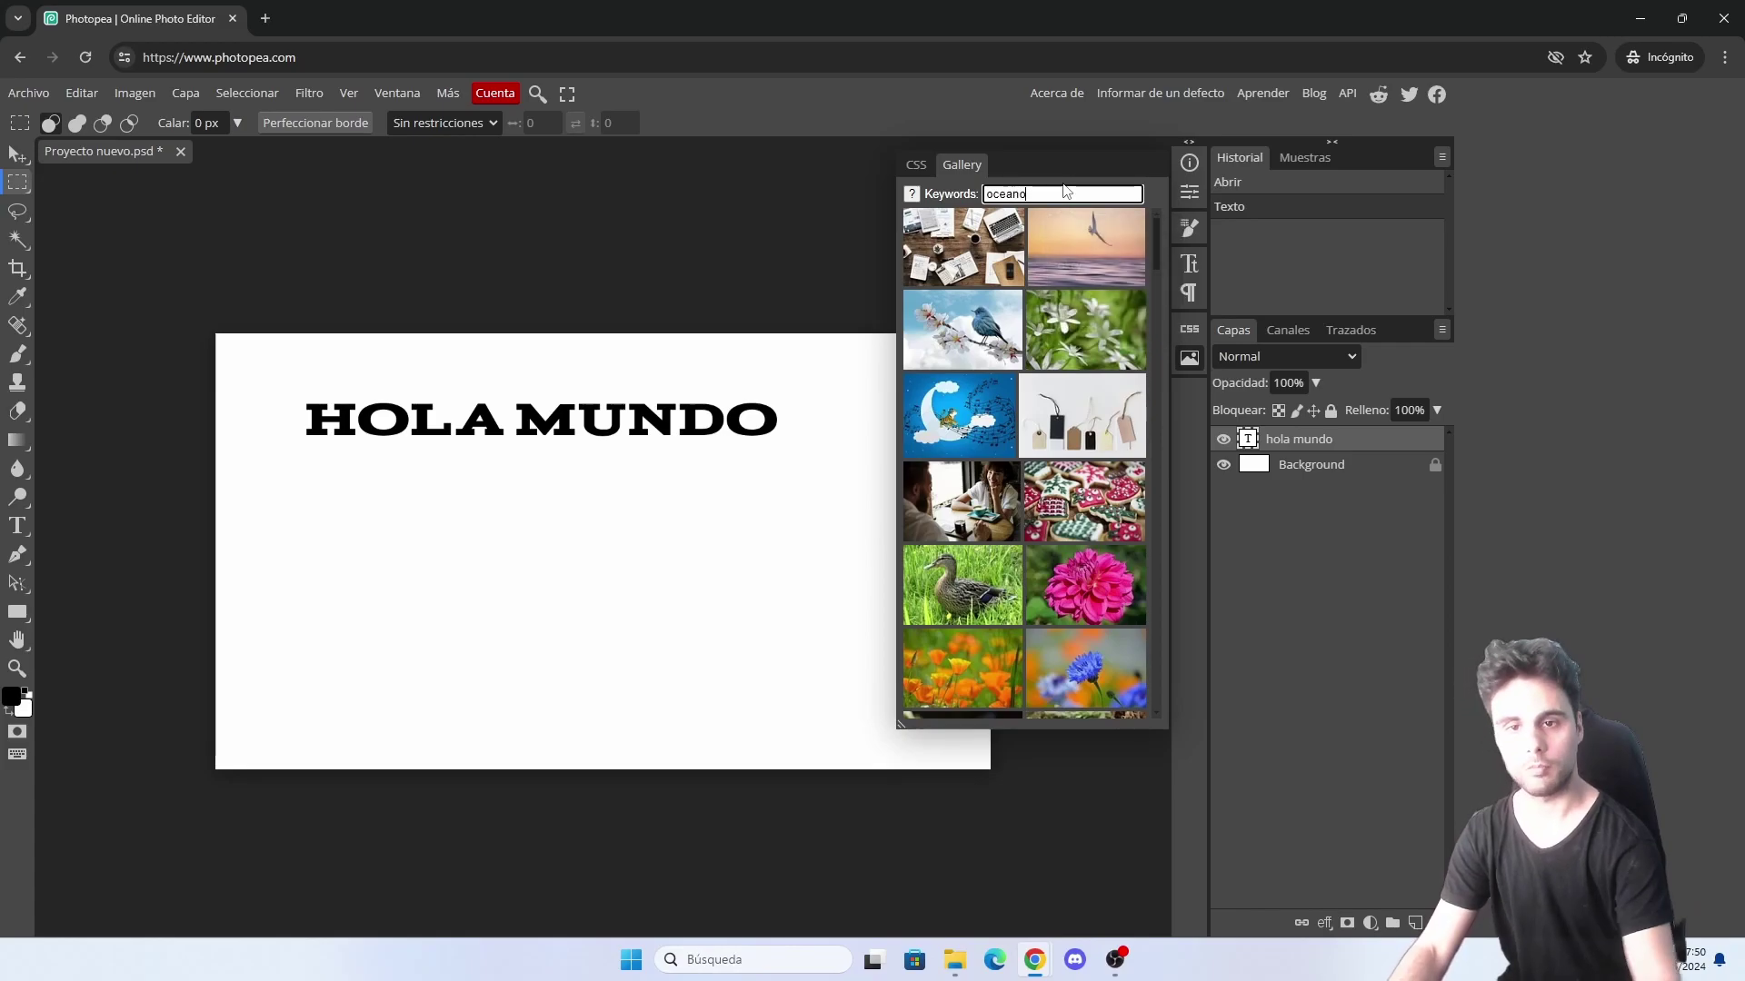
pyautogui.press('Return')
pyautogui.scroll(-5, 1018, 411)
pyautogui.scroll(-5, 999, 404)
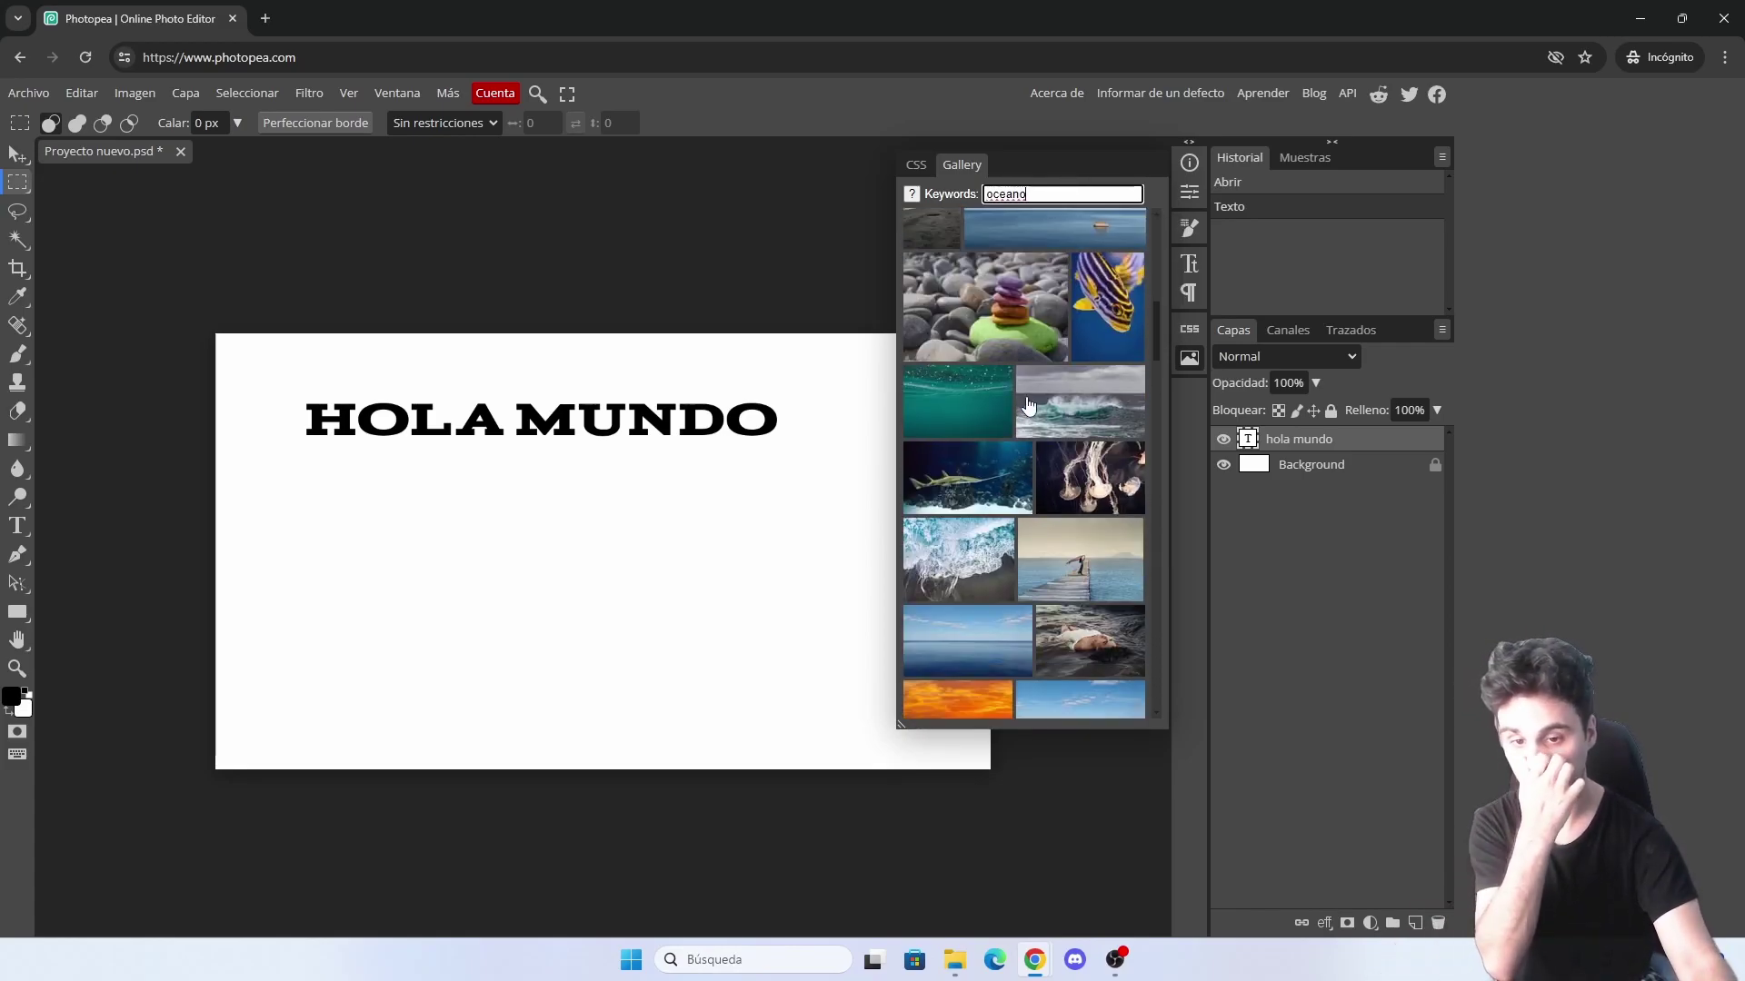
pyautogui.click(959, 496)
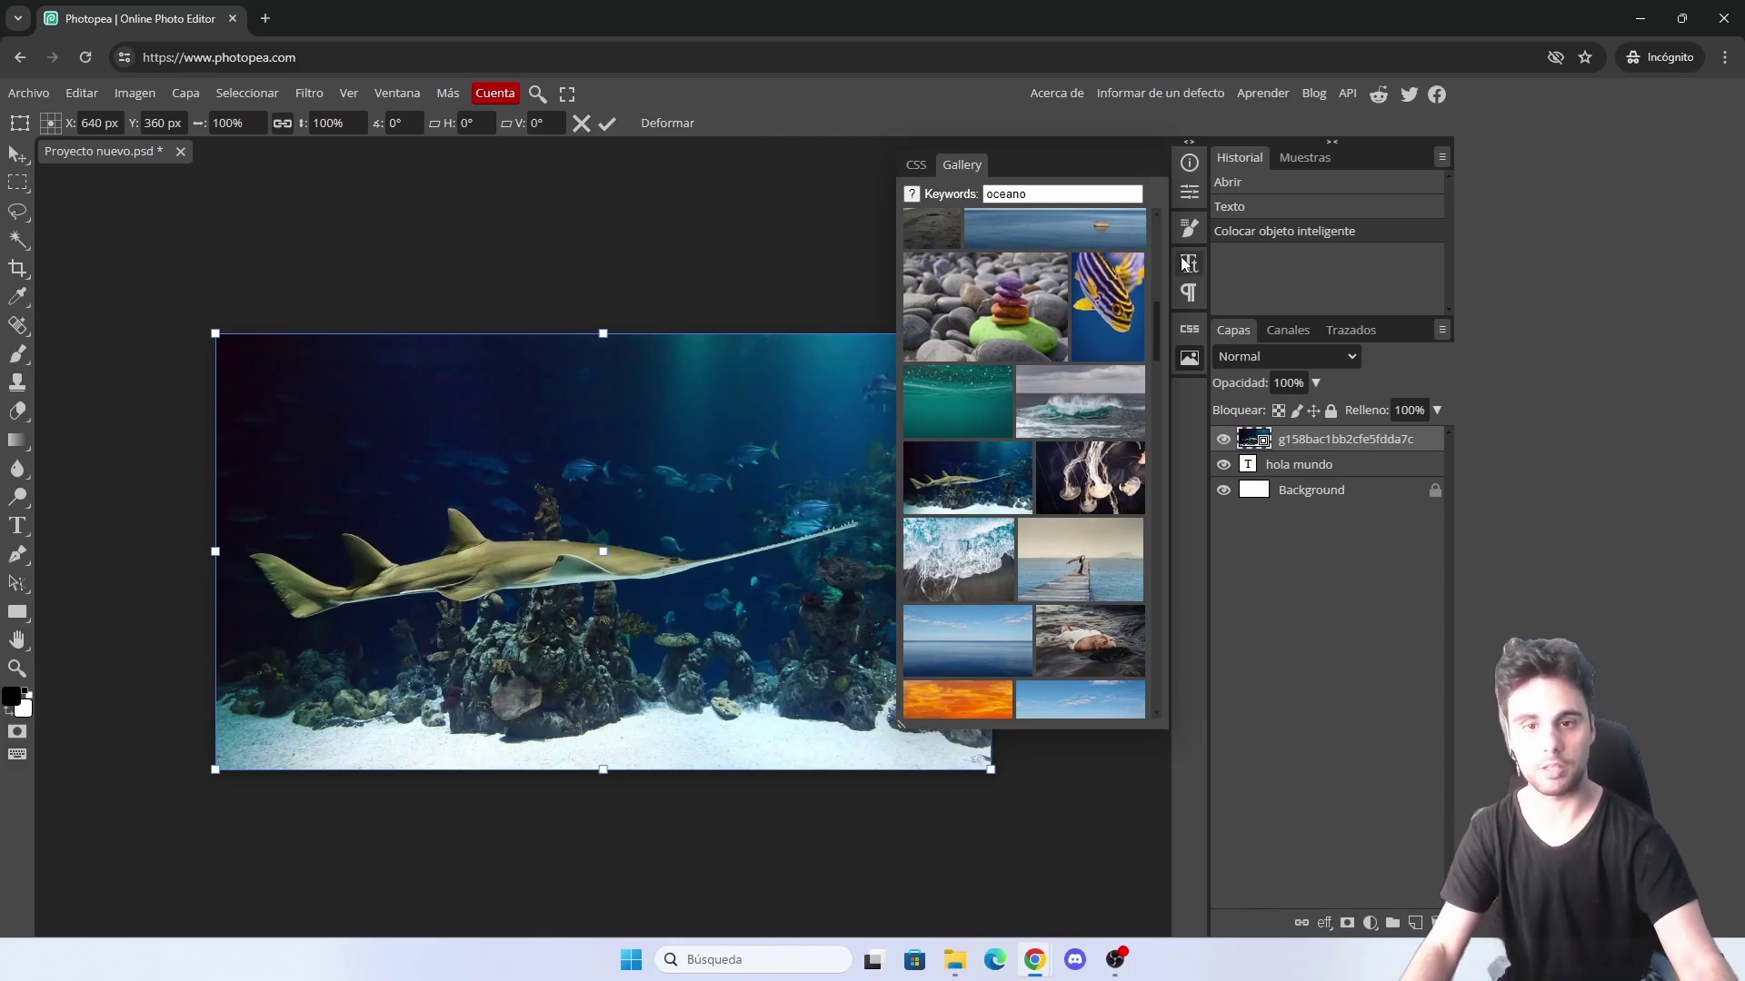
# Close the gallery, move the sawfish photo to the bottom and delete the white background layer
pyautogui.click(1189, 357)
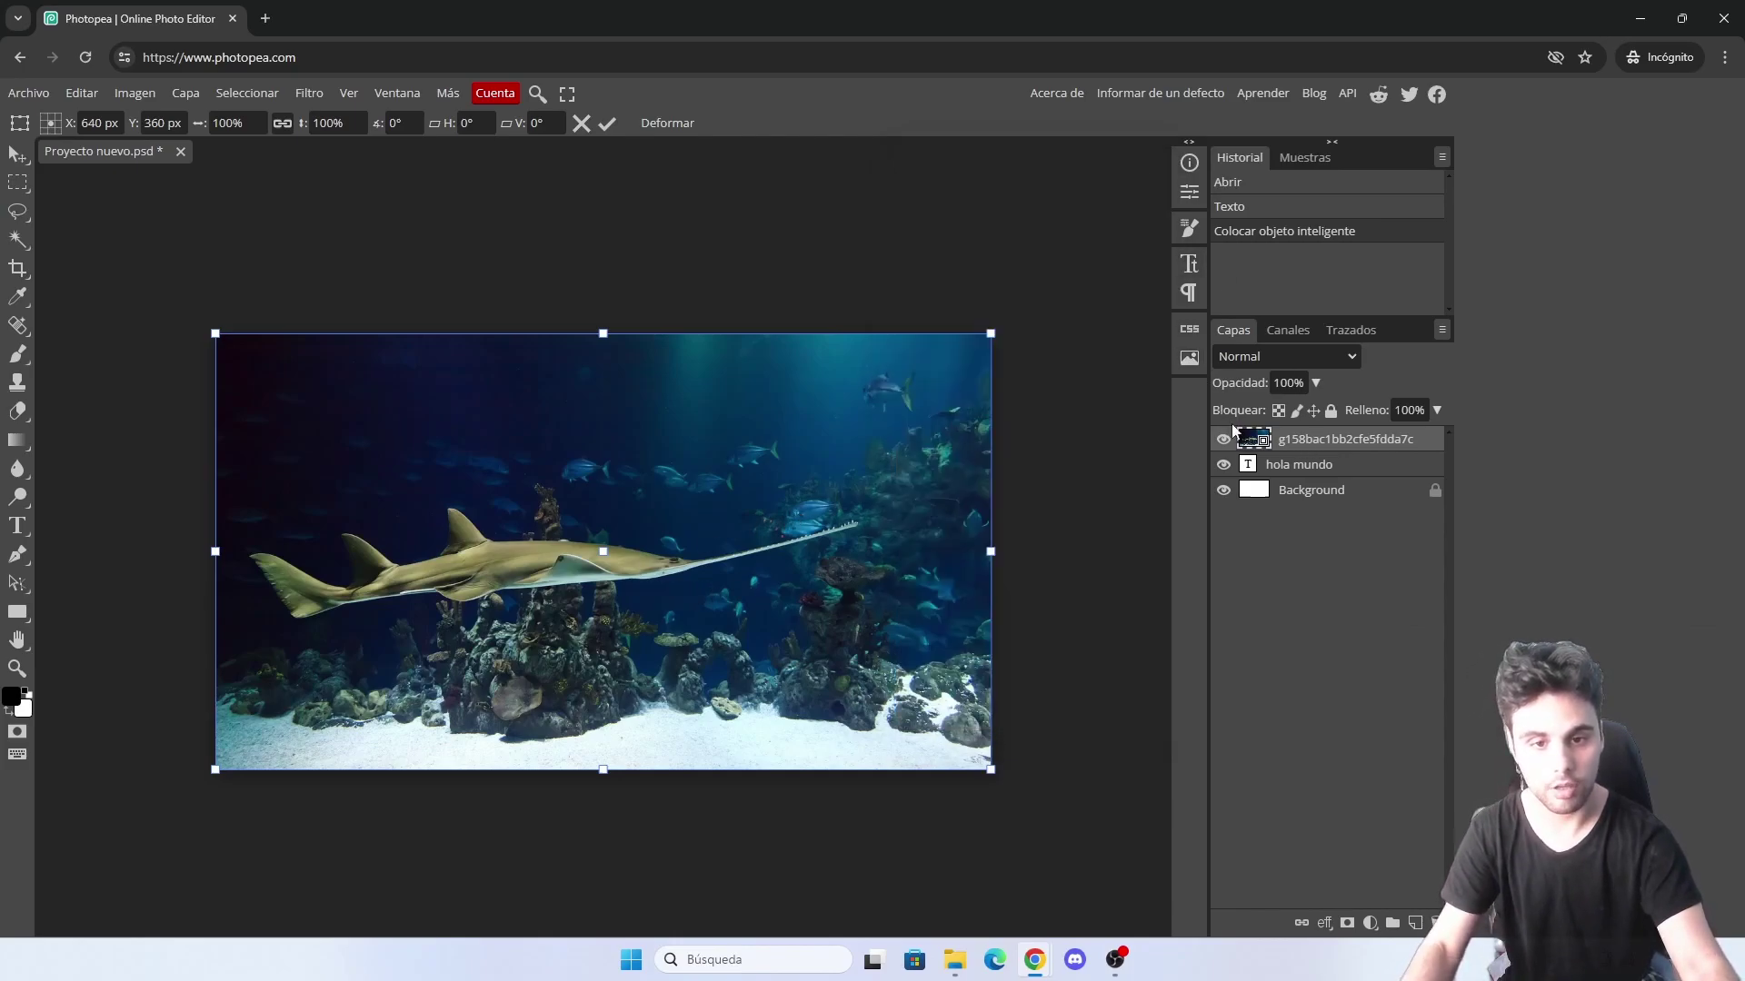
pyautogui.moveTo(1331, 441); pyautogui.dragTo(1333, 498)
pyautogui.click(1335, 464)
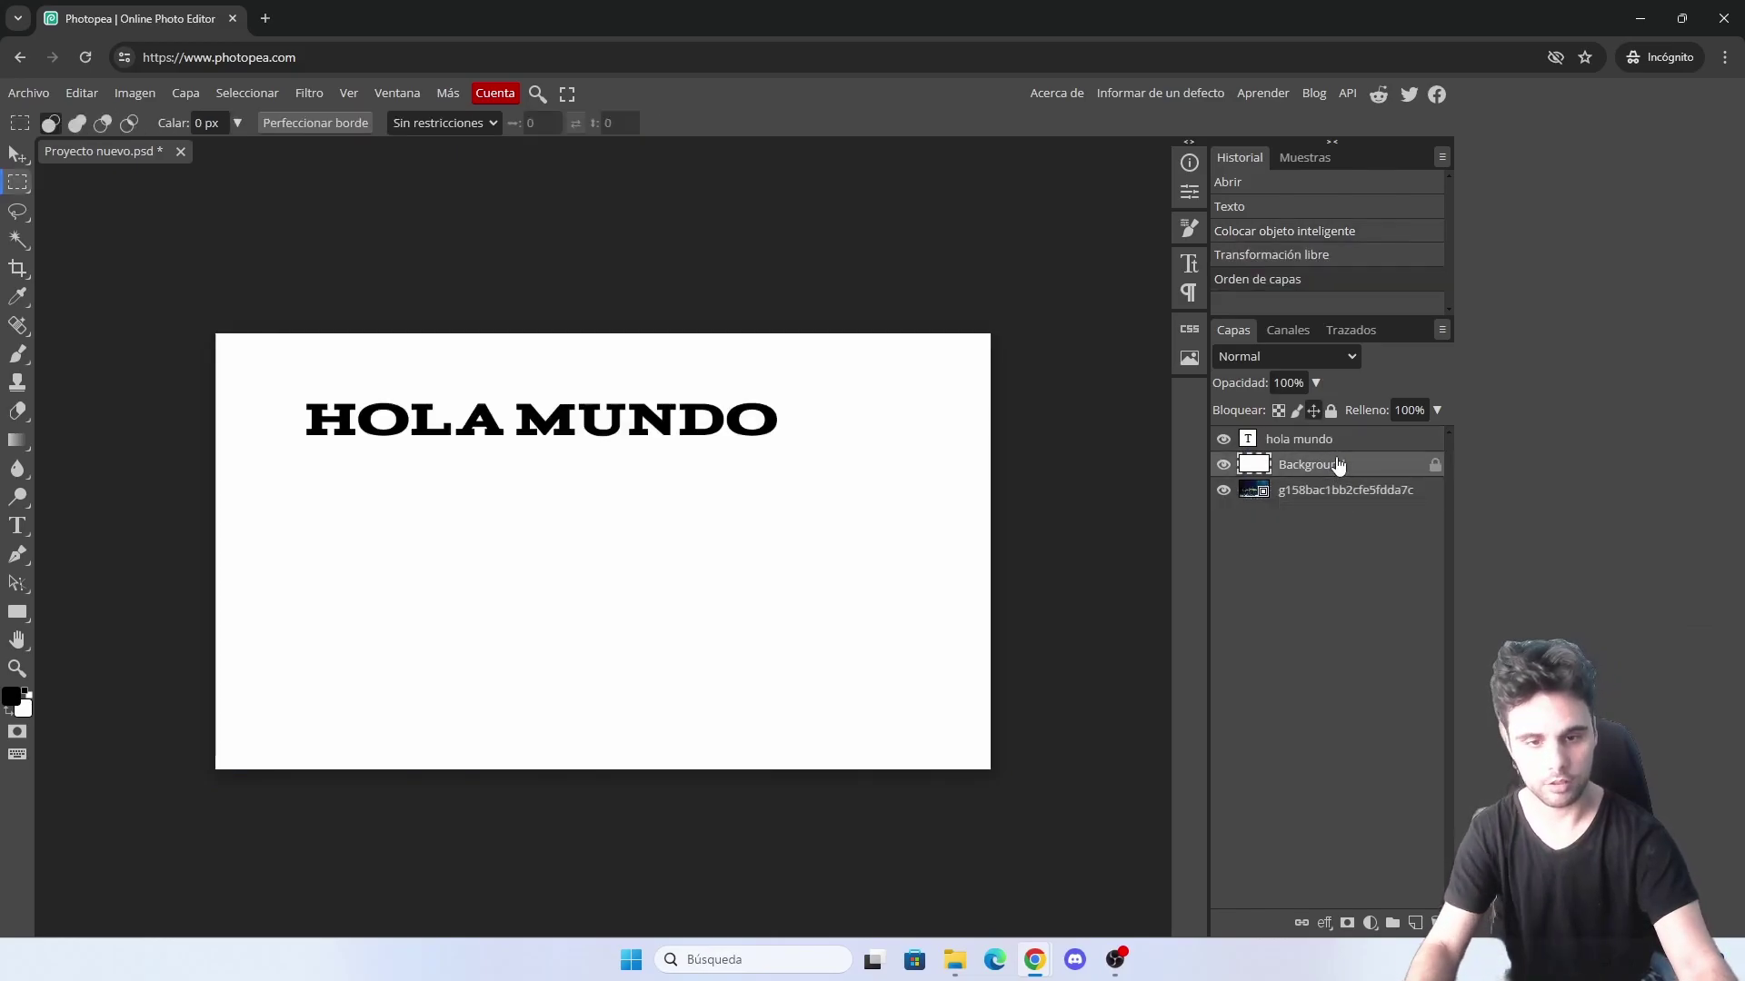
pyautogui.press('Delete')
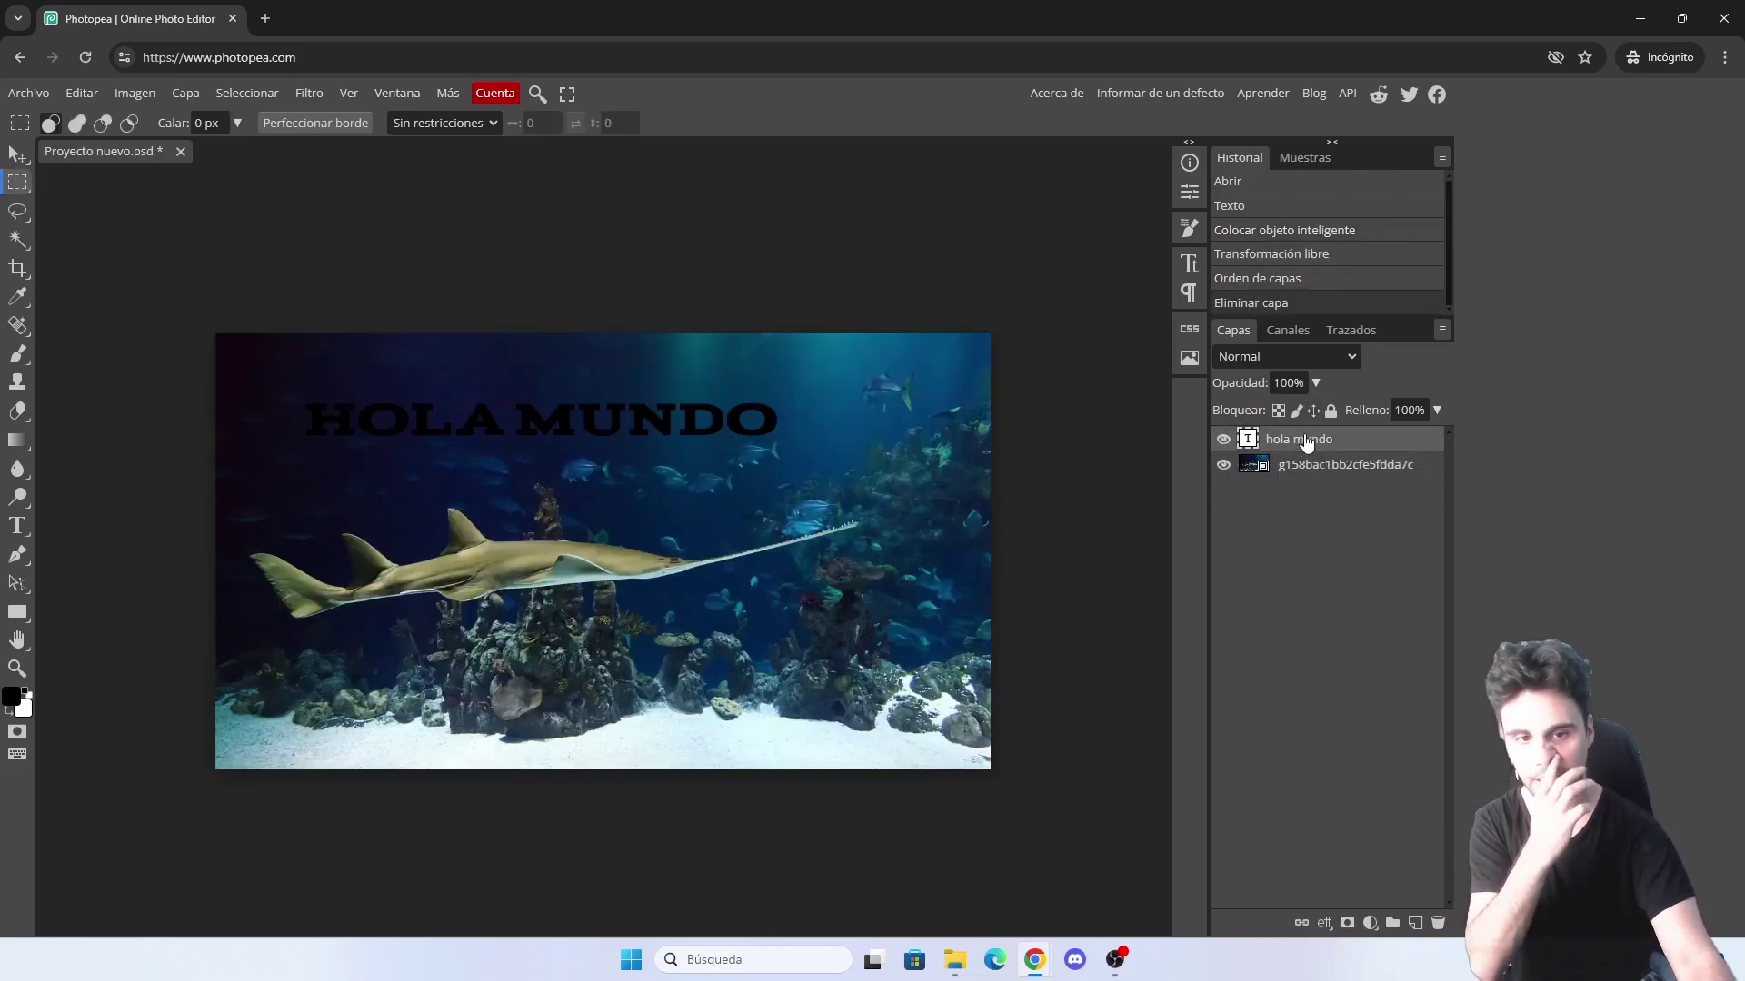
pyautogui.click(1285, 466)
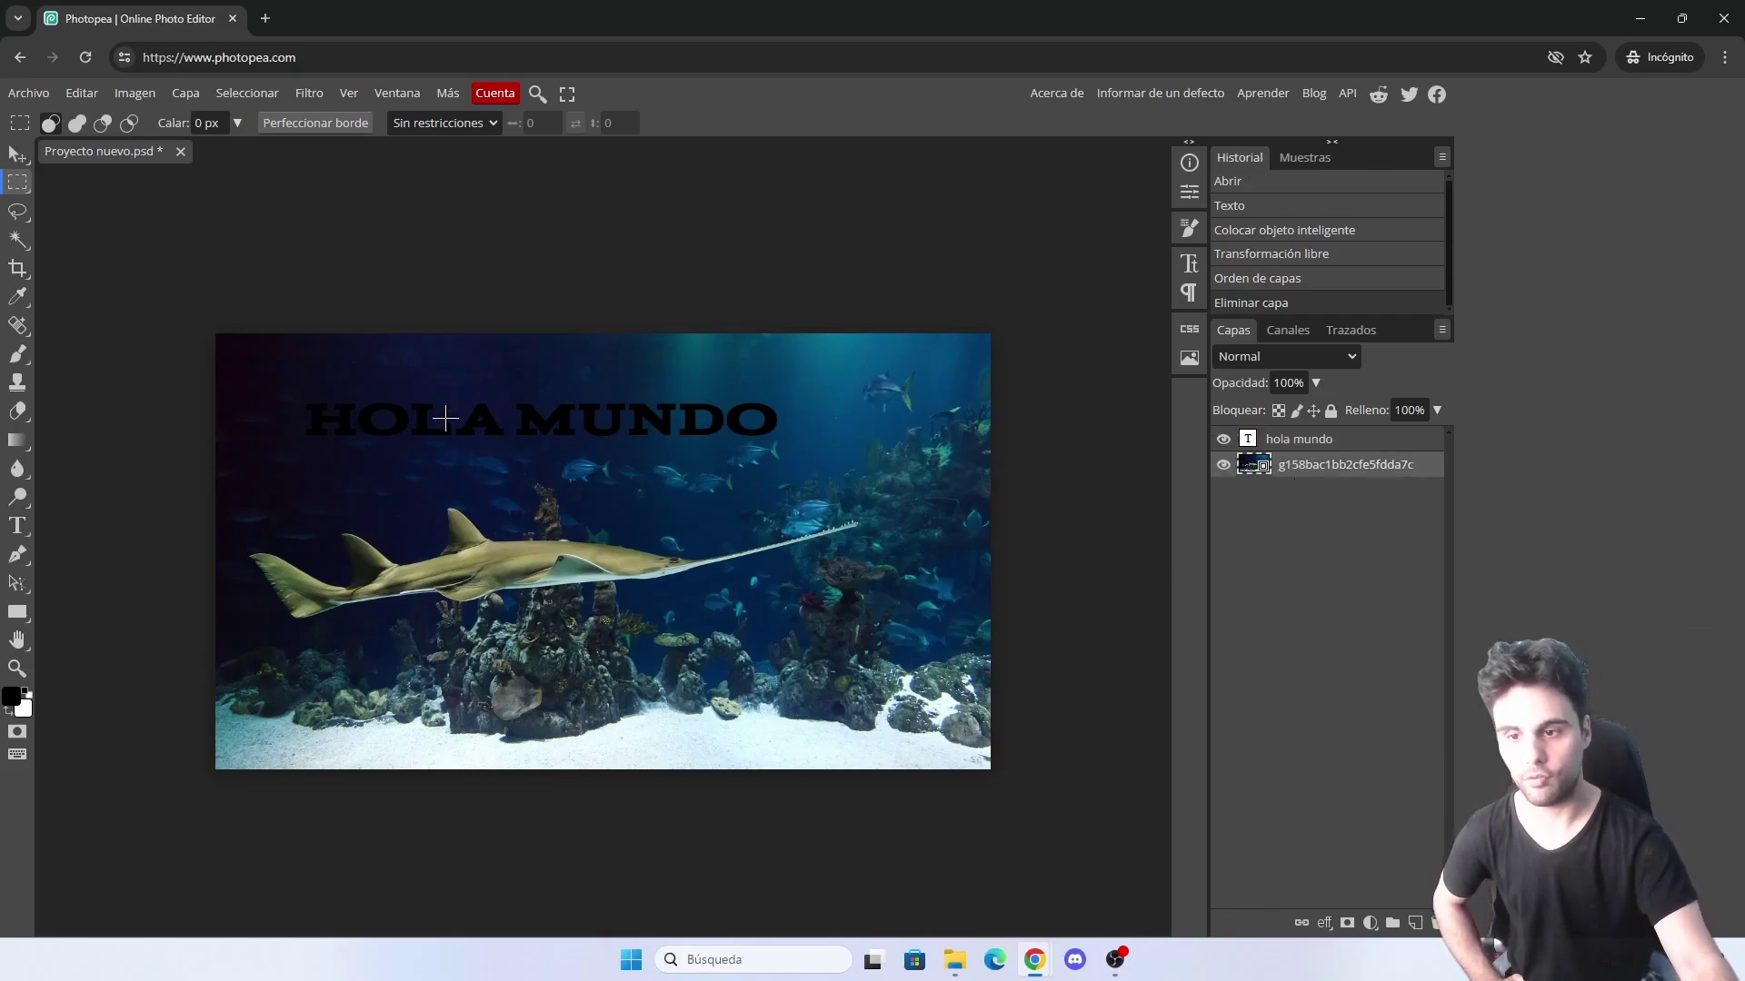
# Recolour the whole HOLA MUNDO text pure white and commit the edit
pyautogui.click(18, 525)
pyautogui.click(541, 420)
pyautogui.hotkey('ctrl', 'a')
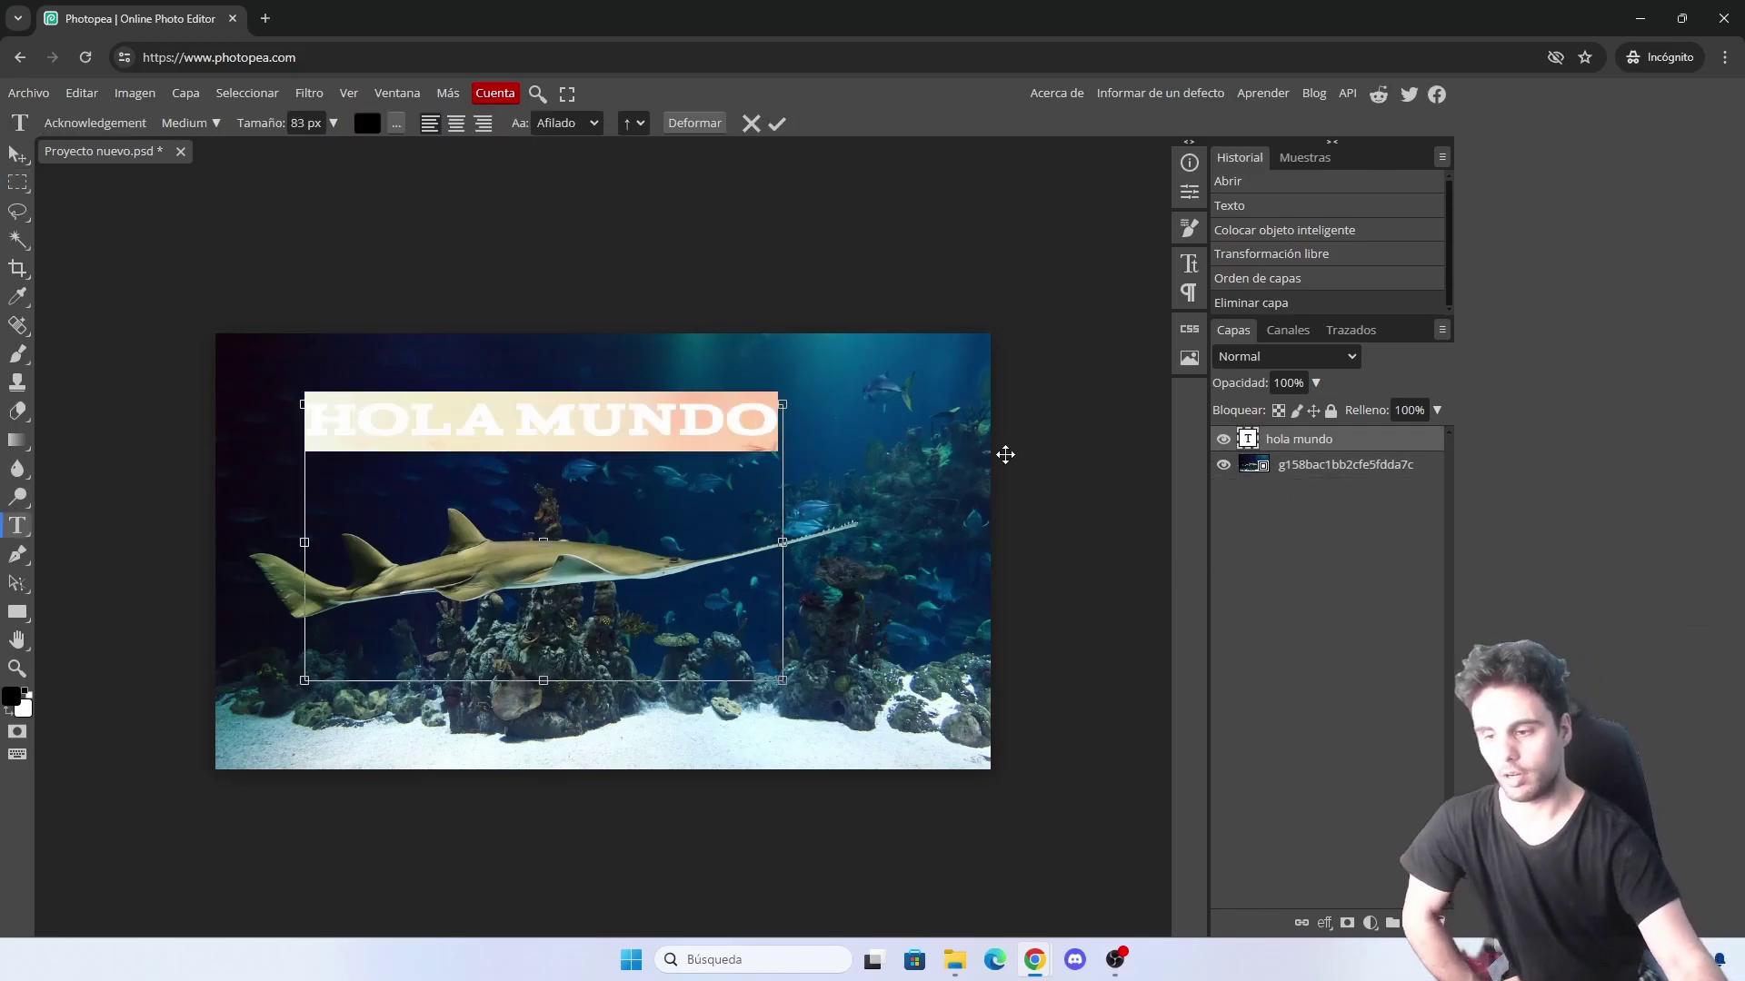
pyautogui.click(367, 122)
pyautogui.moveTo(159, 268); pyautogui.dragTo(53, 166)
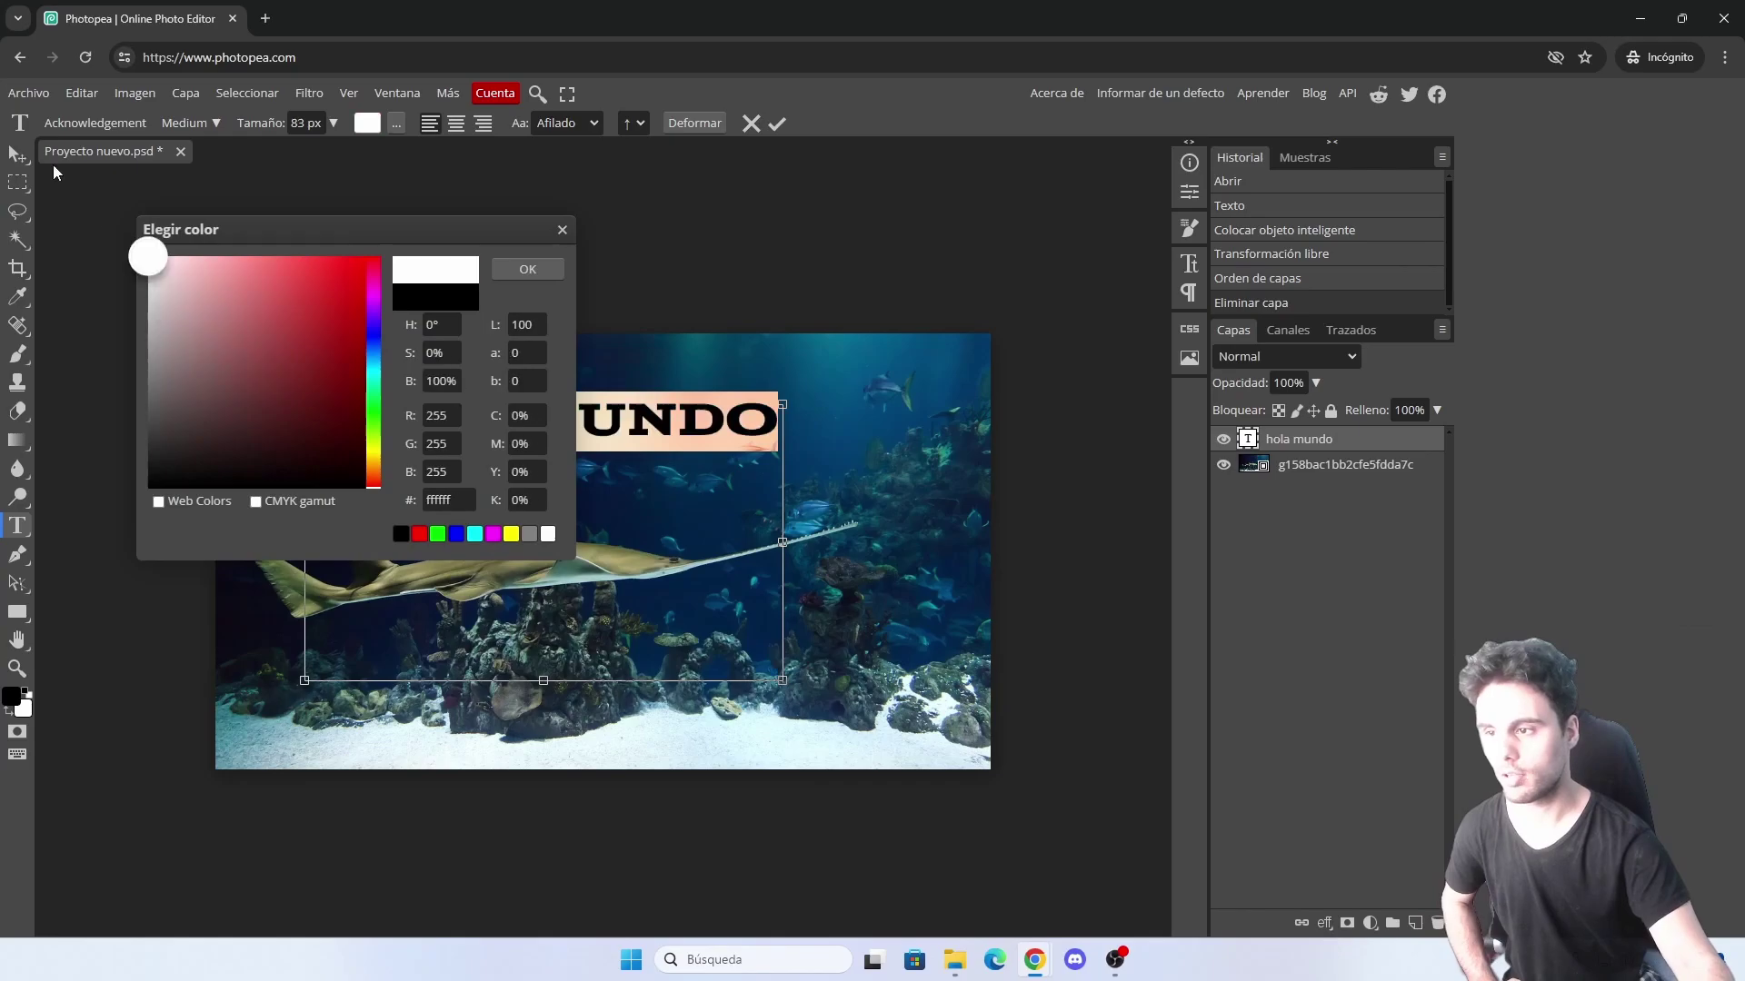
pyautogui.click(527, 269)
pyautogui.press('m')
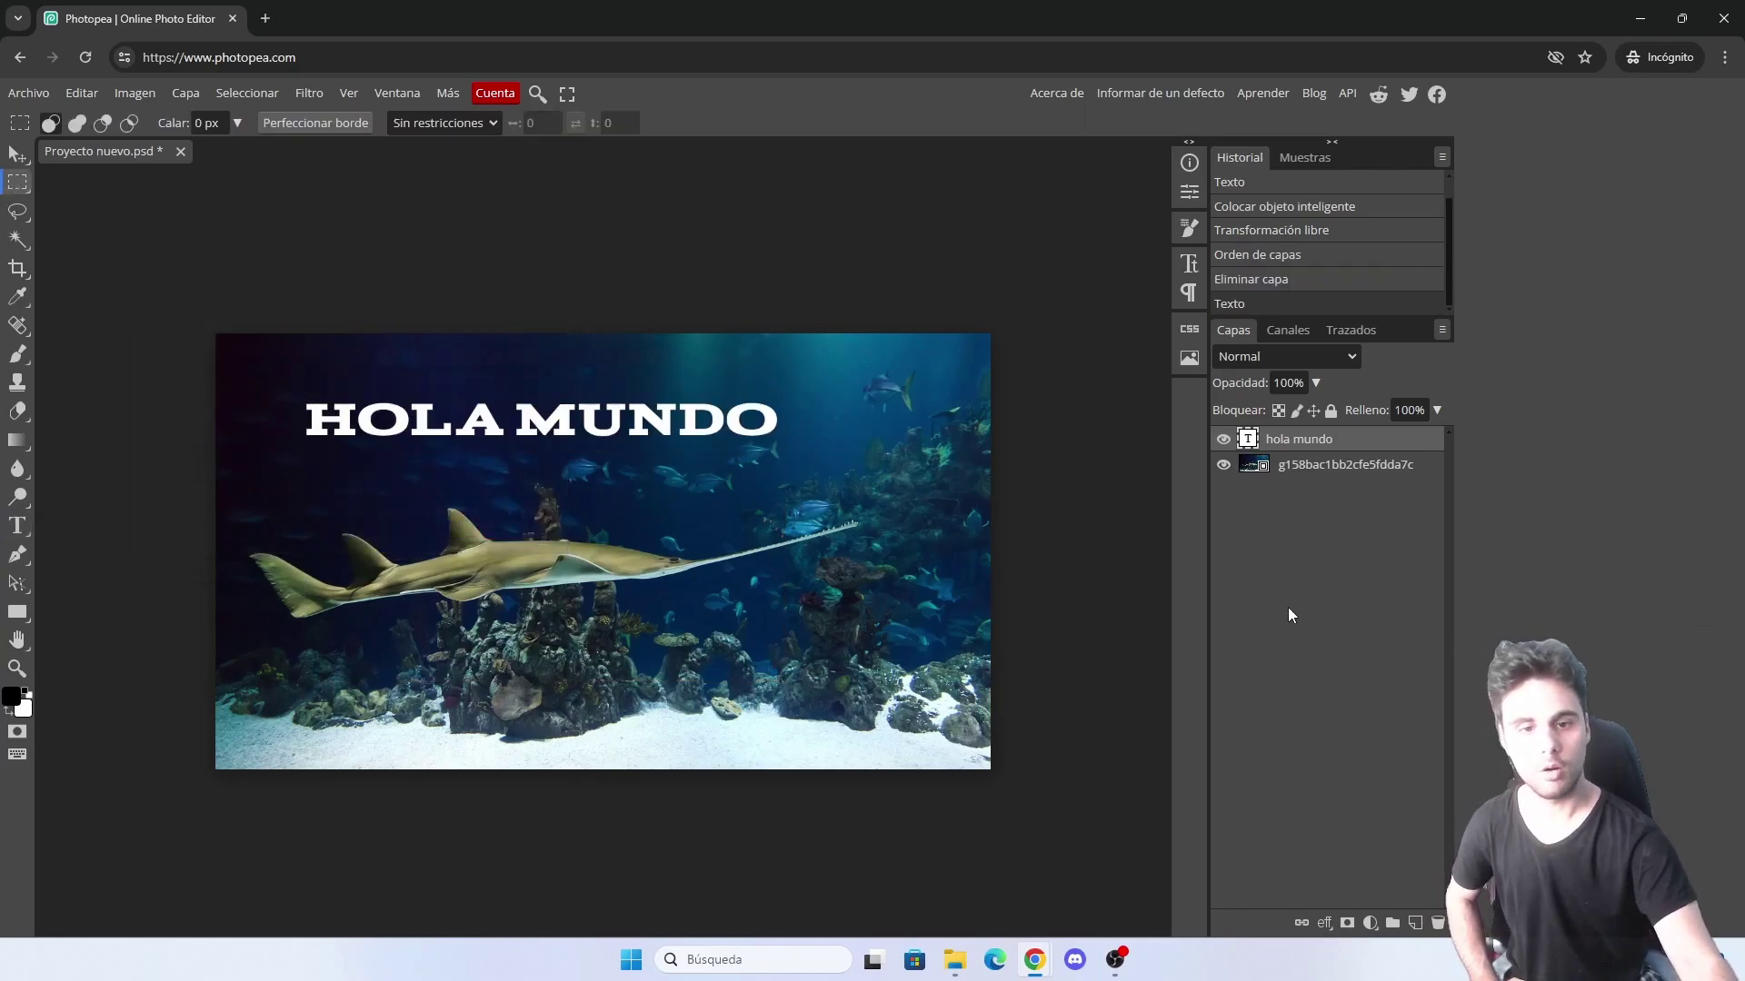
# Apply Drop Shadow, Outer Glow, Bevel & Emboss and Contour styles to the HOLA MUNDO layer
pyautogui.rightClick(1306, 440)
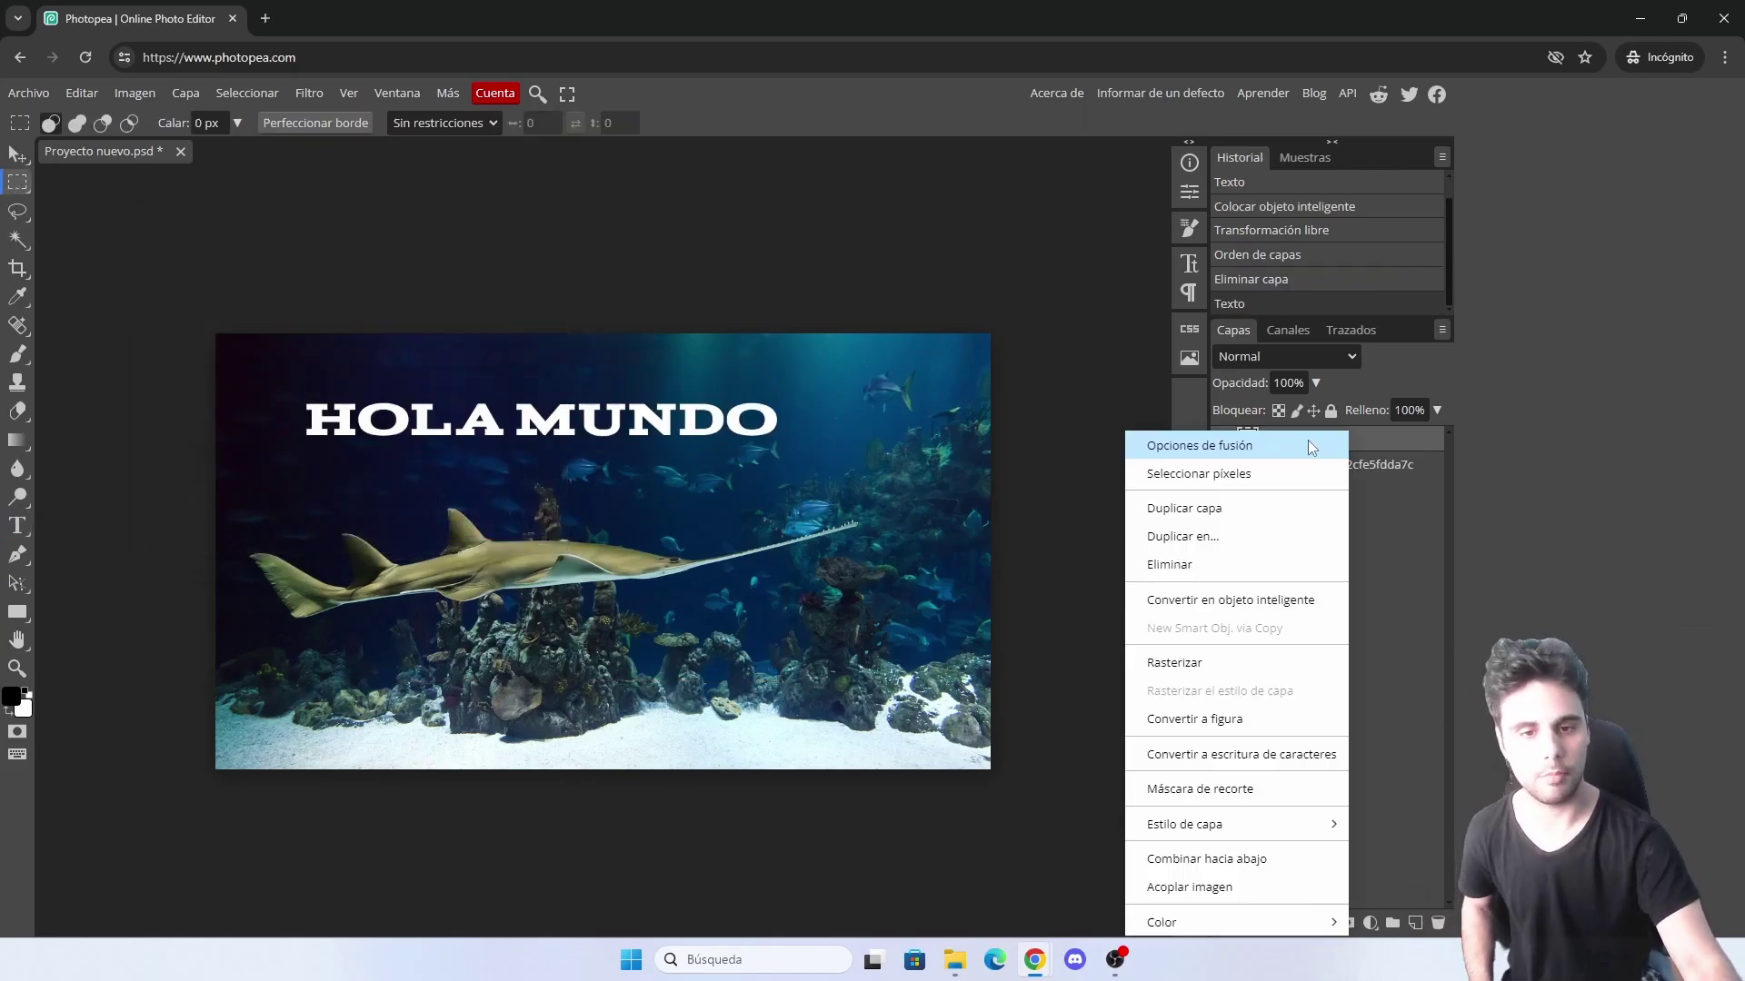
pyautogui.click(1306, 444)
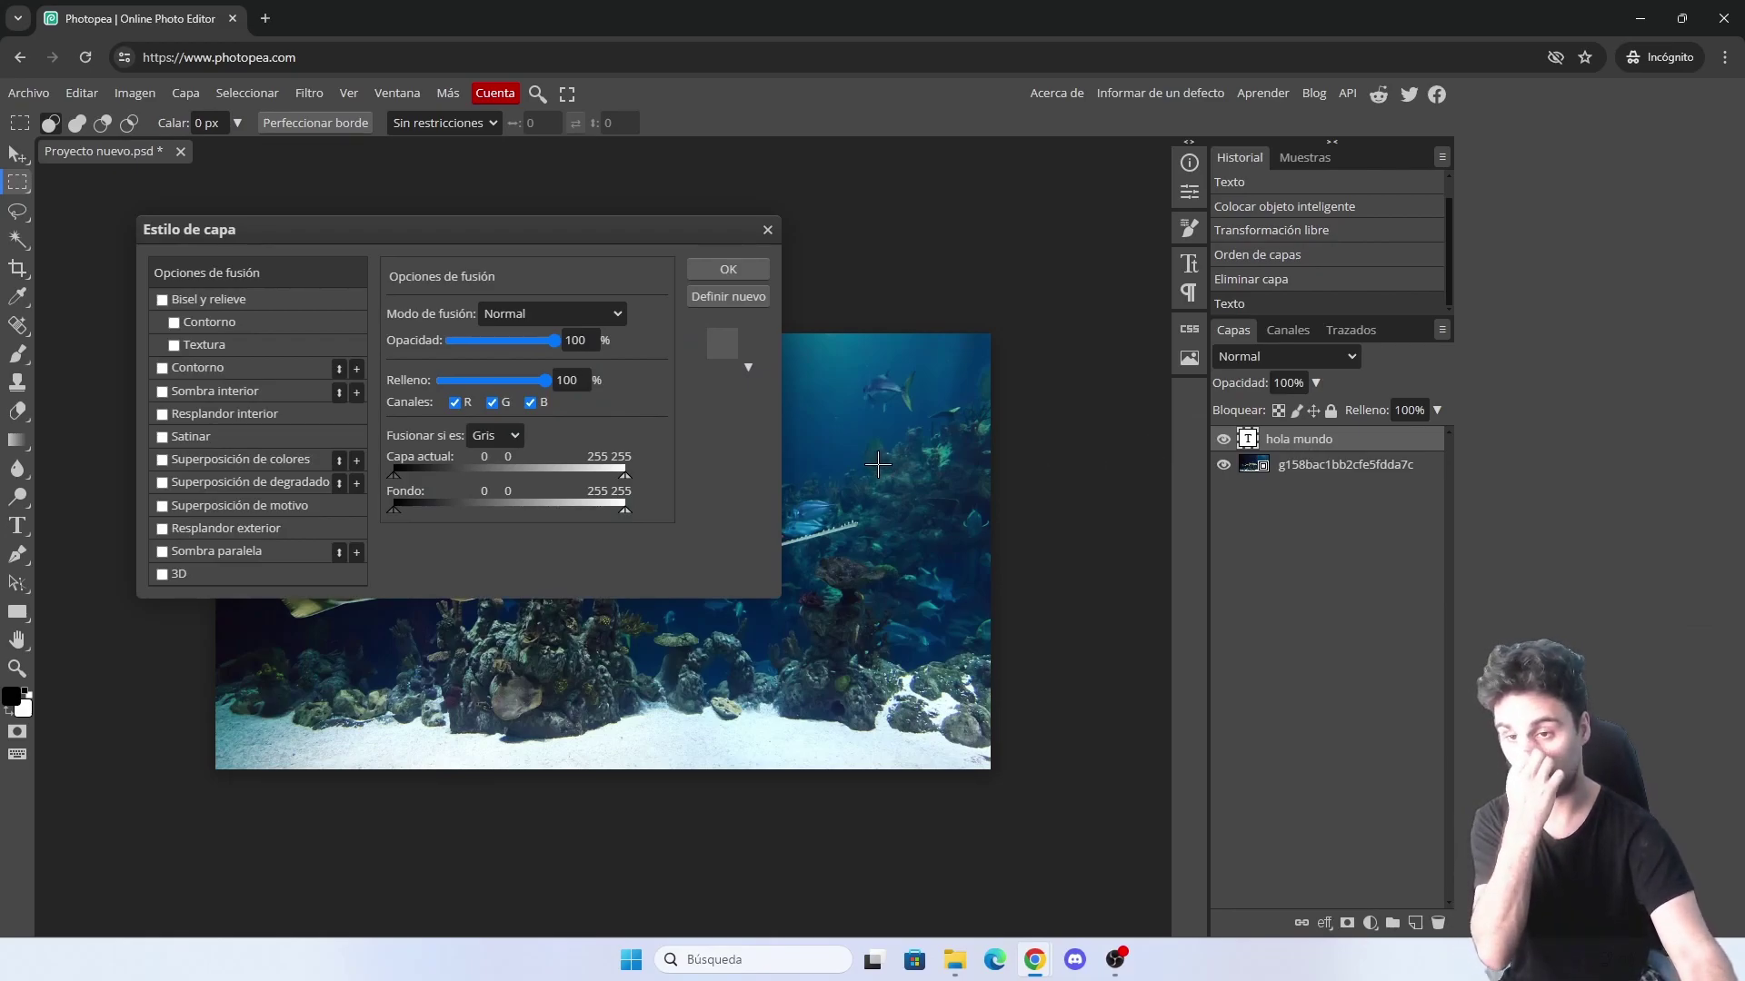
pyautogui.moveTo(370, 227); pyautogui.dragTo(1072, 294)
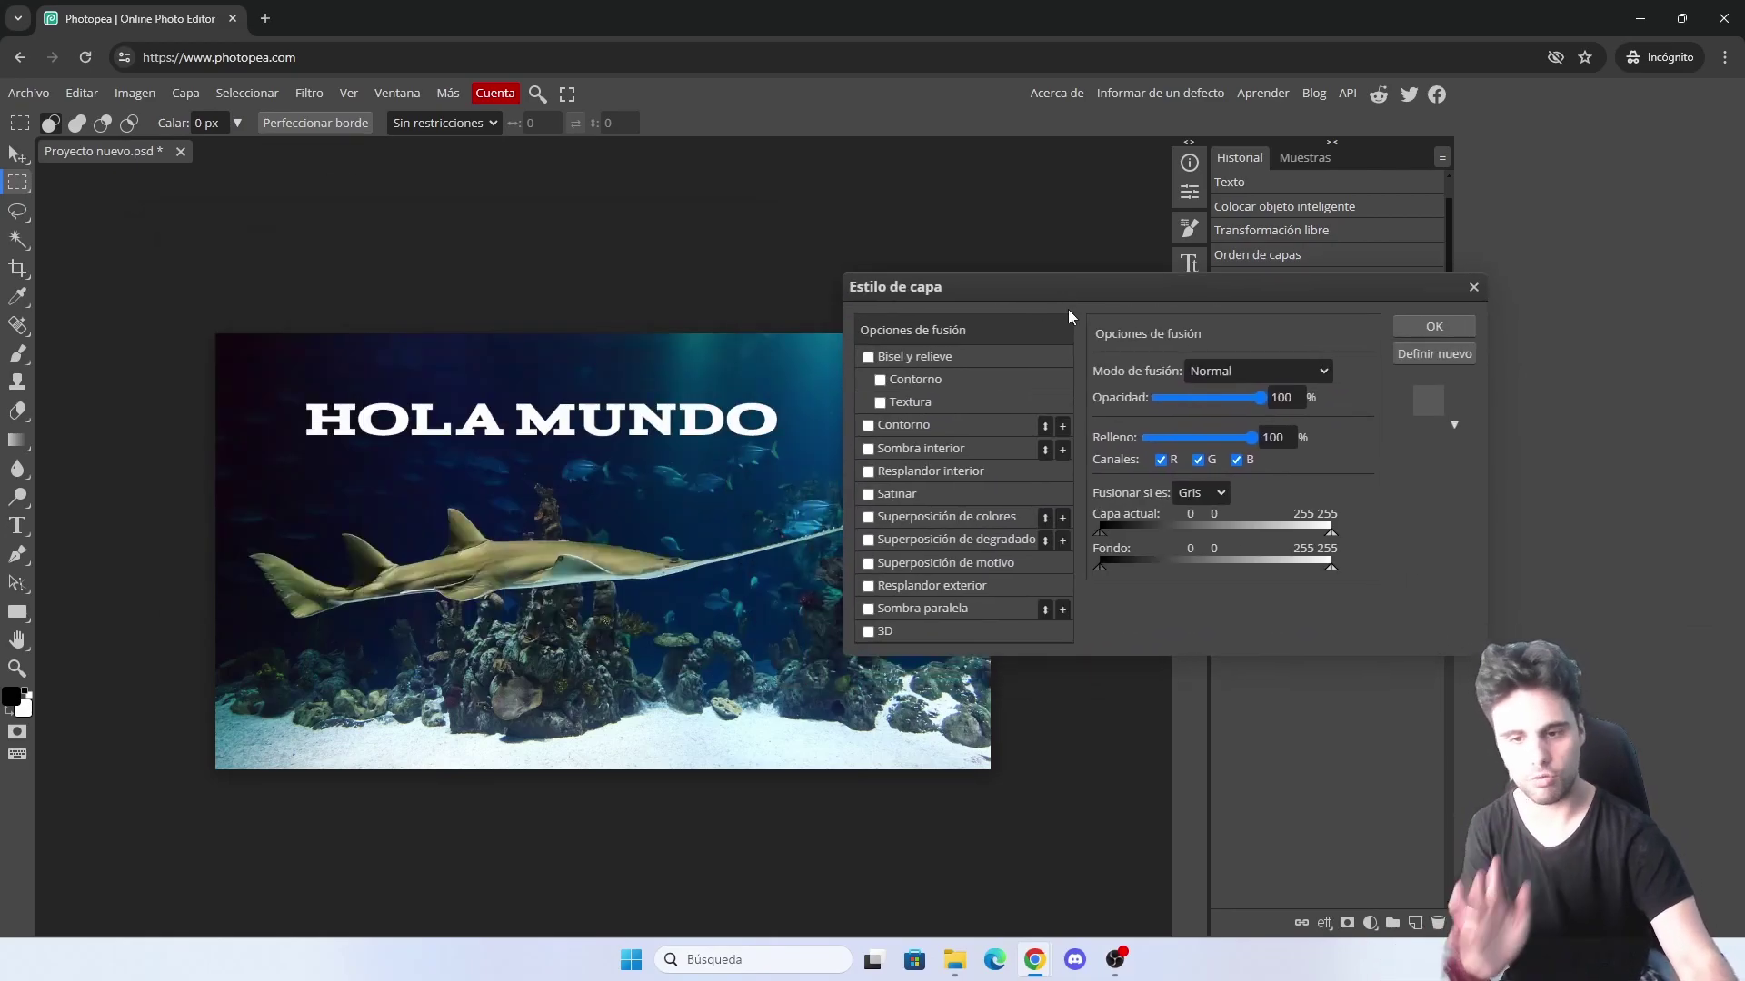
pyautogui.click(869, 608)
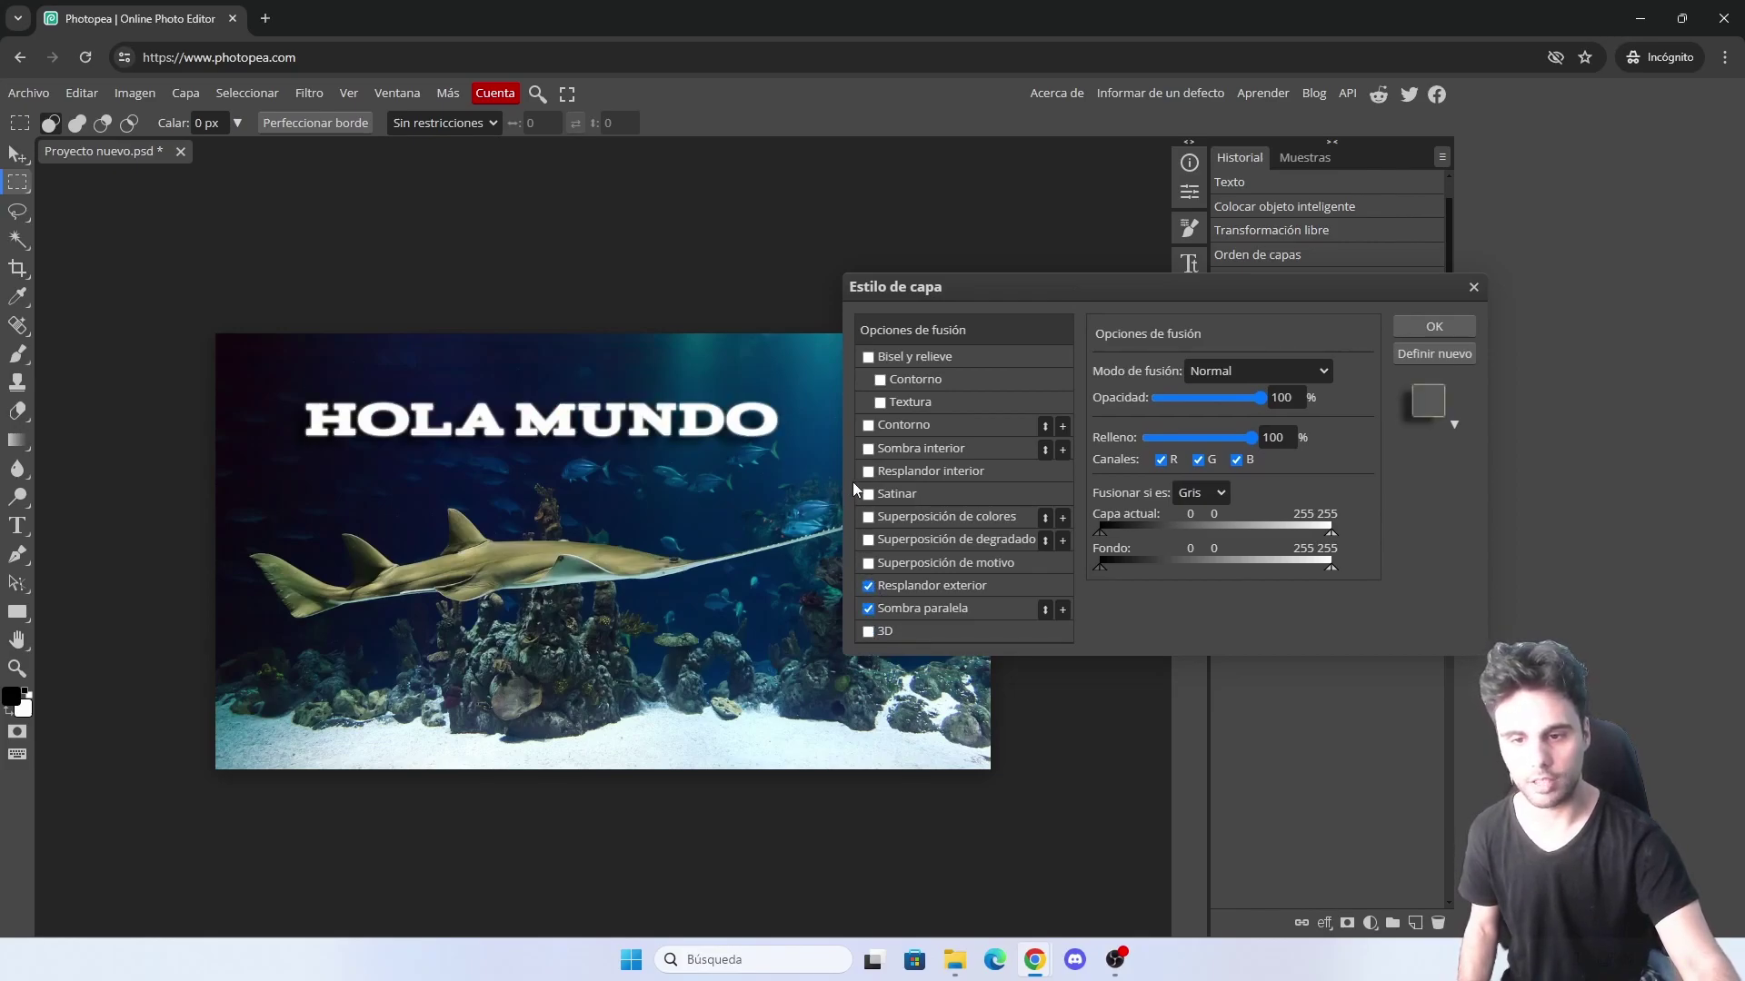
pyautogui.click(868, 356)
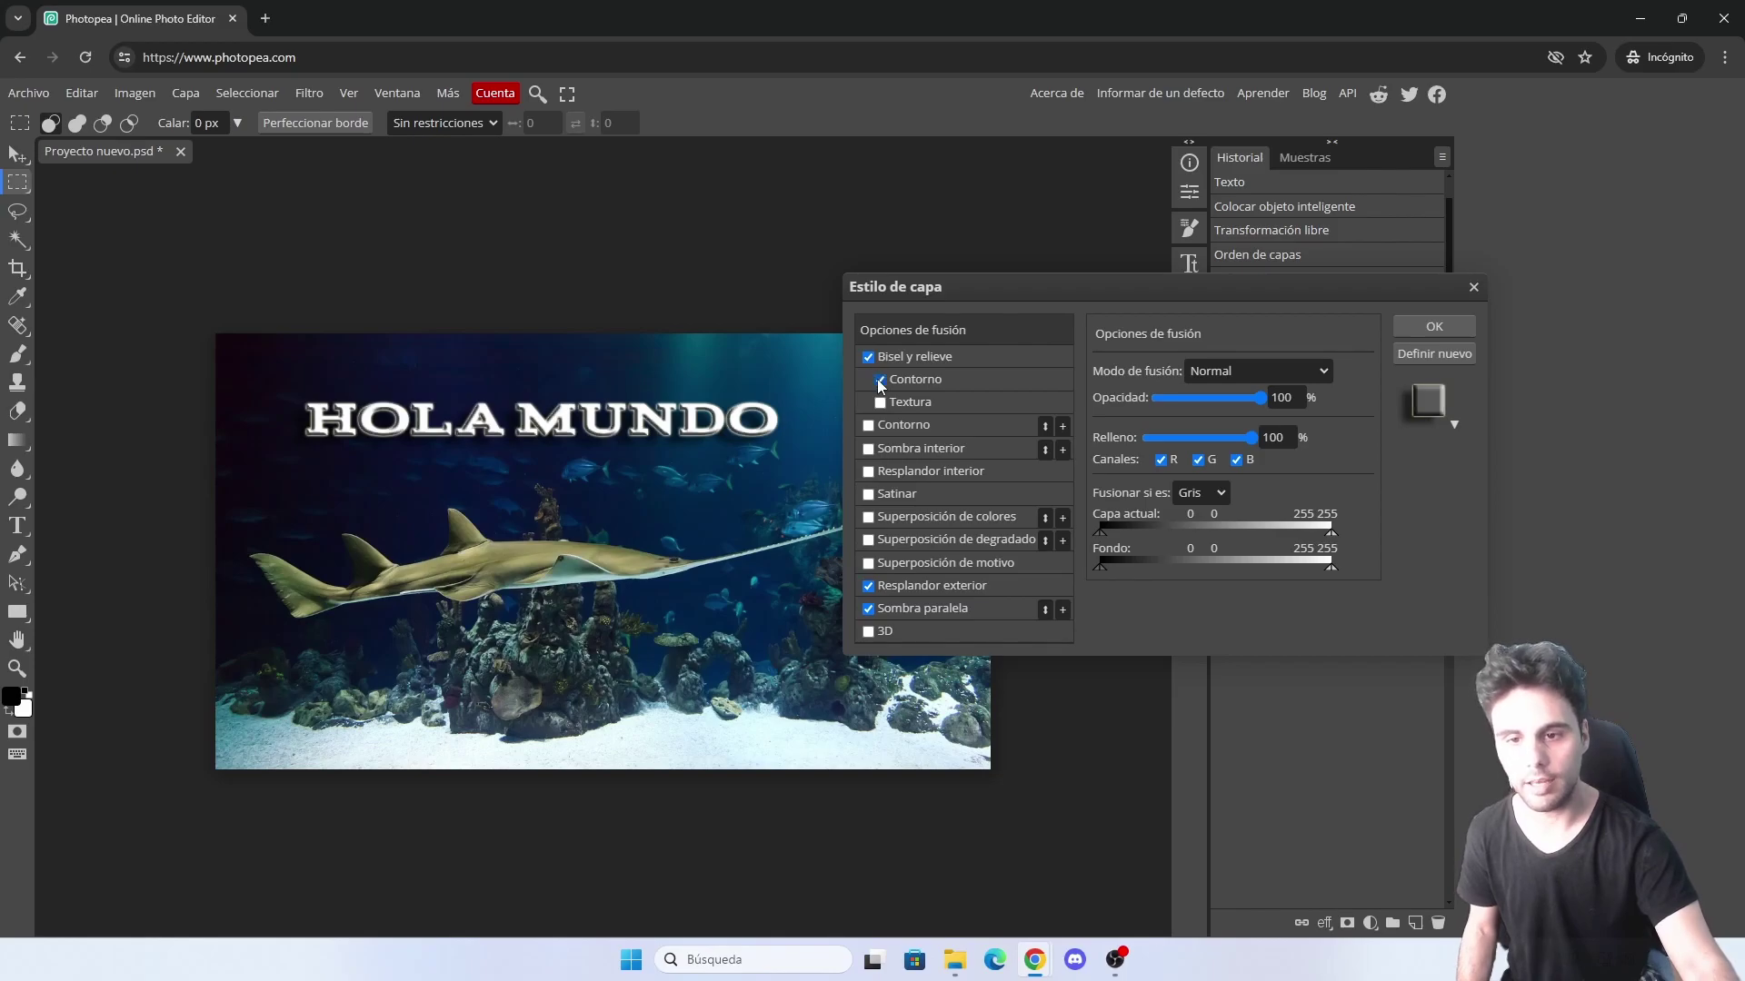
pyautogui.click(1435, 329)
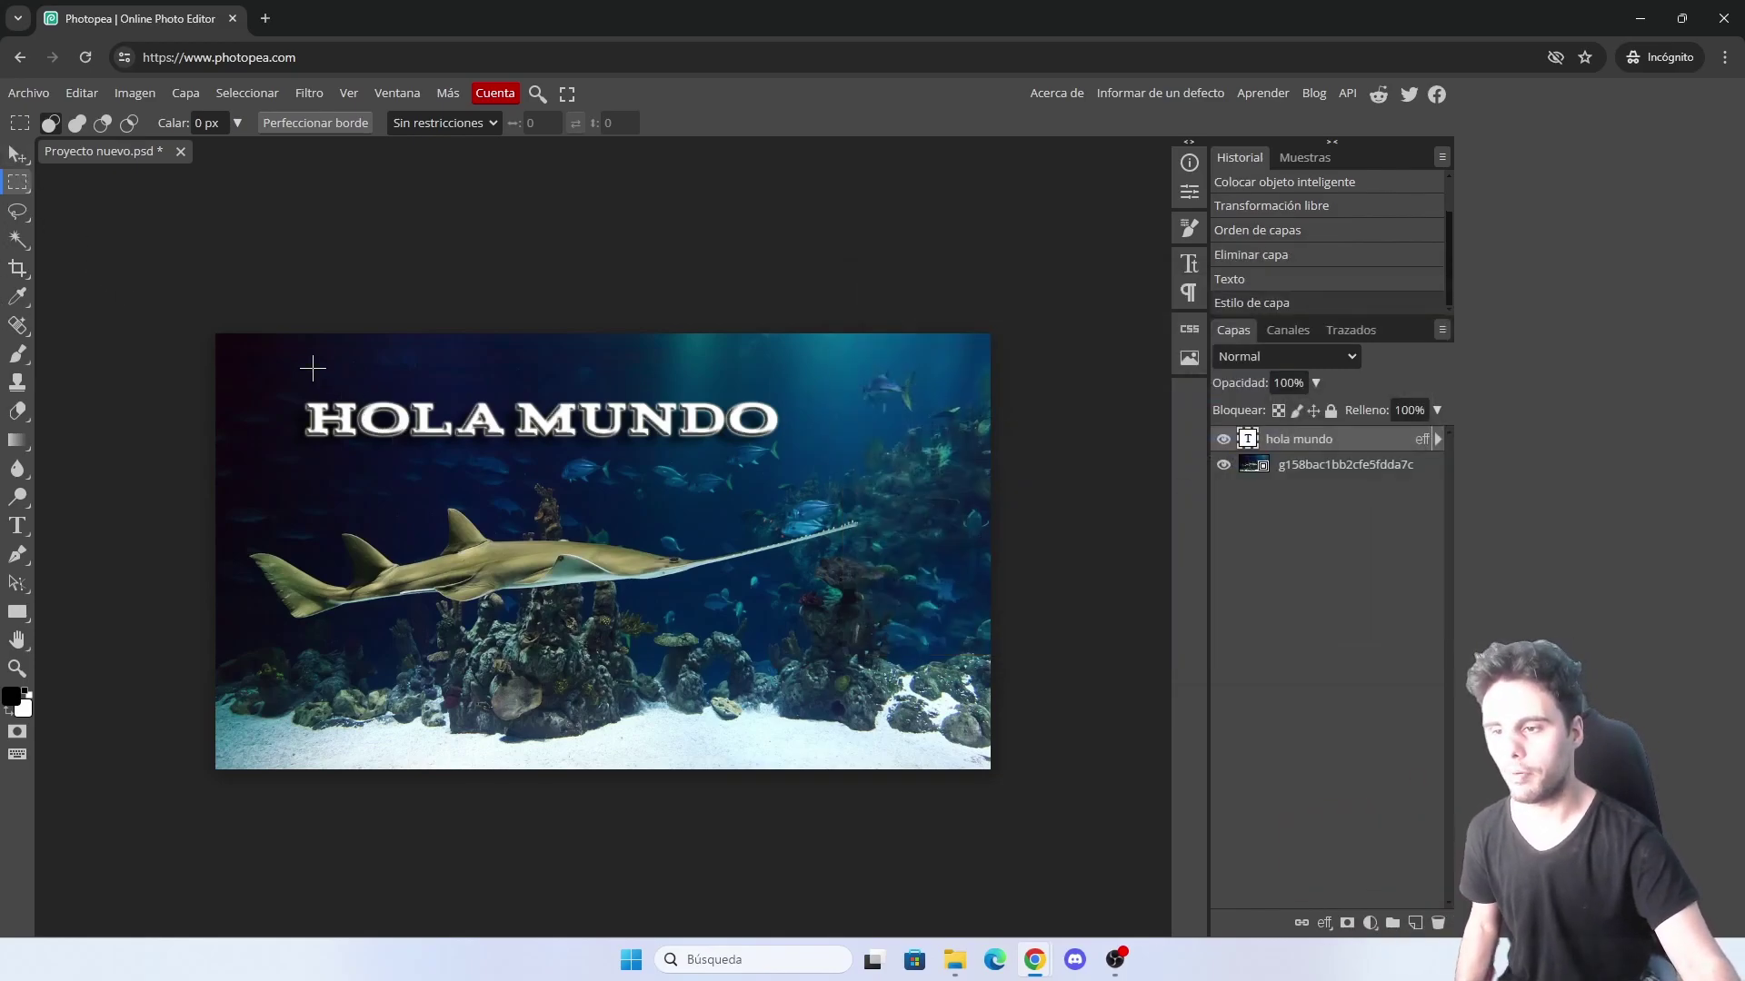
# Marquee-select around the title and rasterize the sawfish photo layer
pyautogui.moveTo(284, 376); pyautogui.dragTo(853, 518)
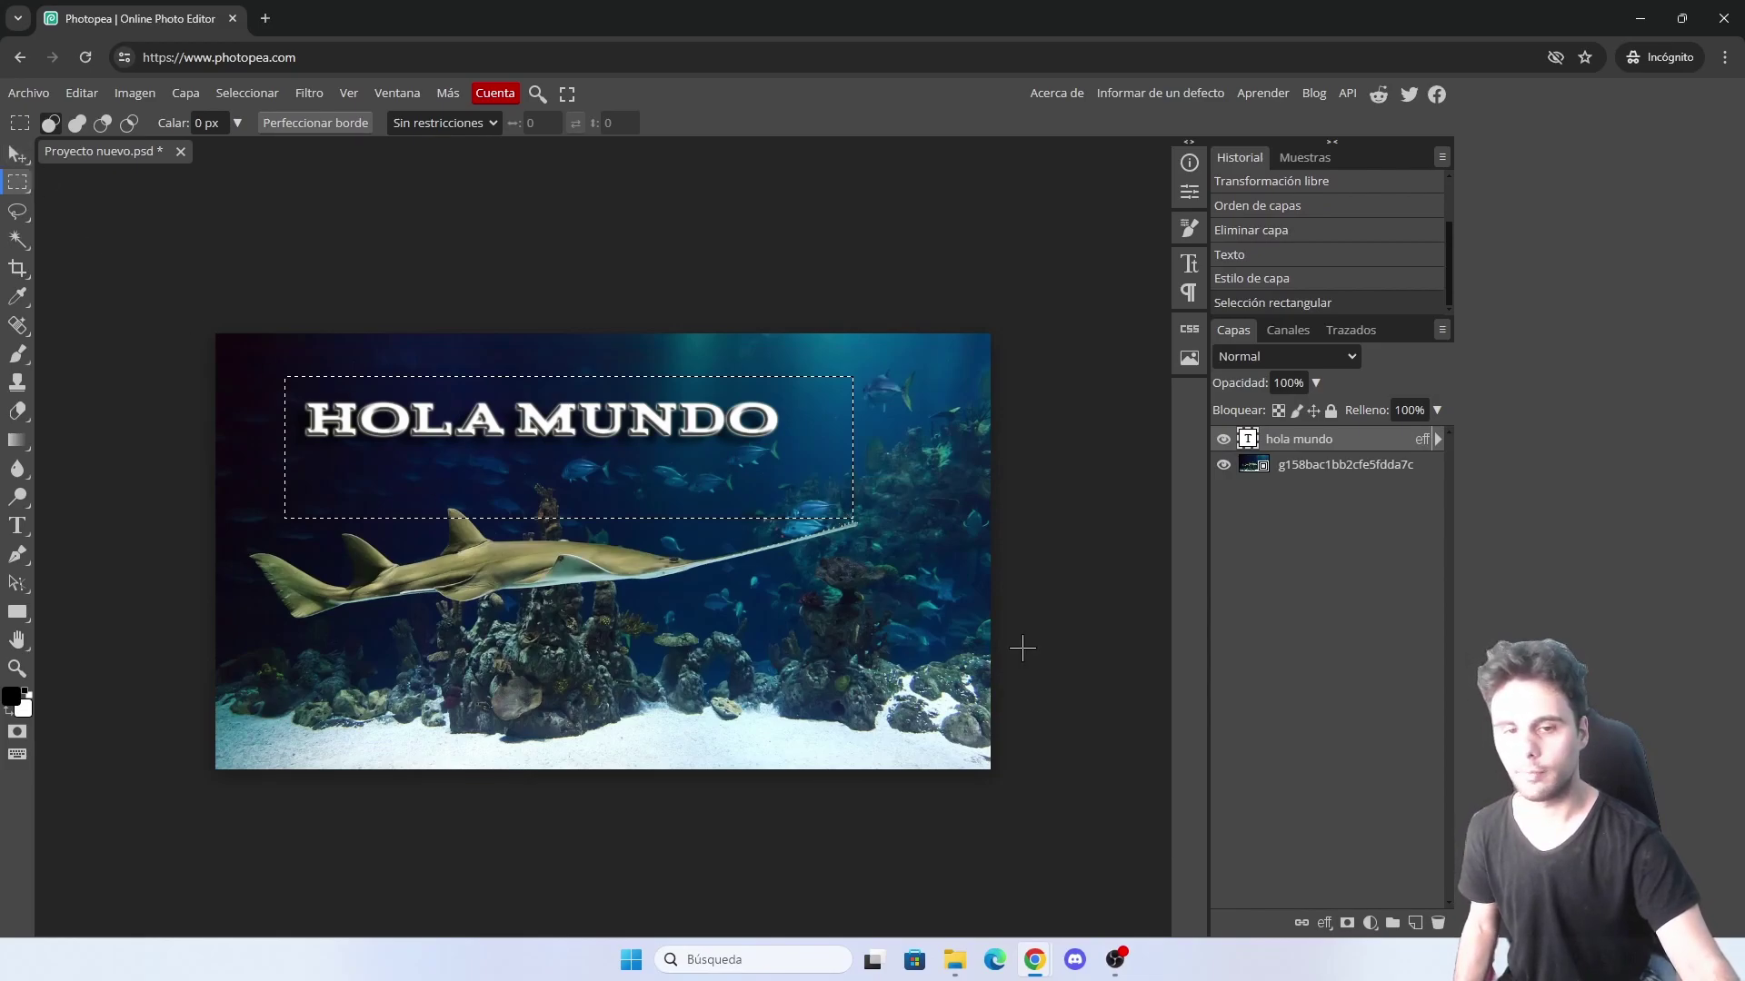
pyautogui.click(1305, 466)
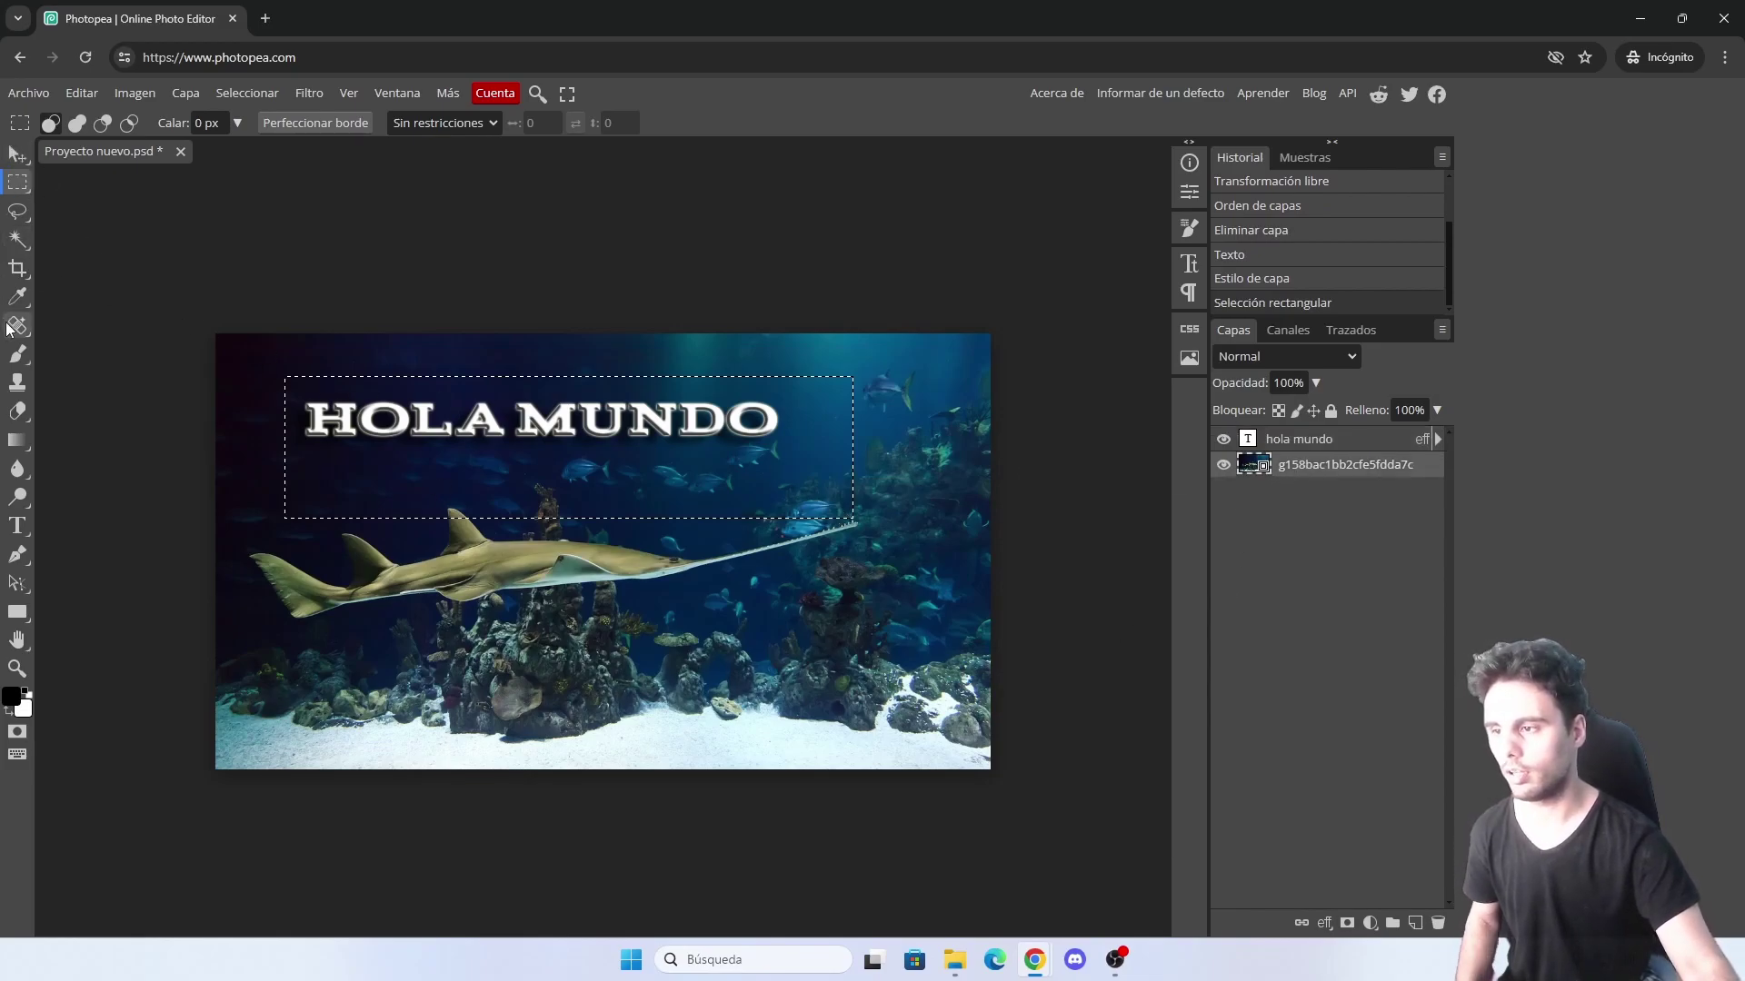
pyautogui.click(17, 354)
pyautogui.click(660, 560)
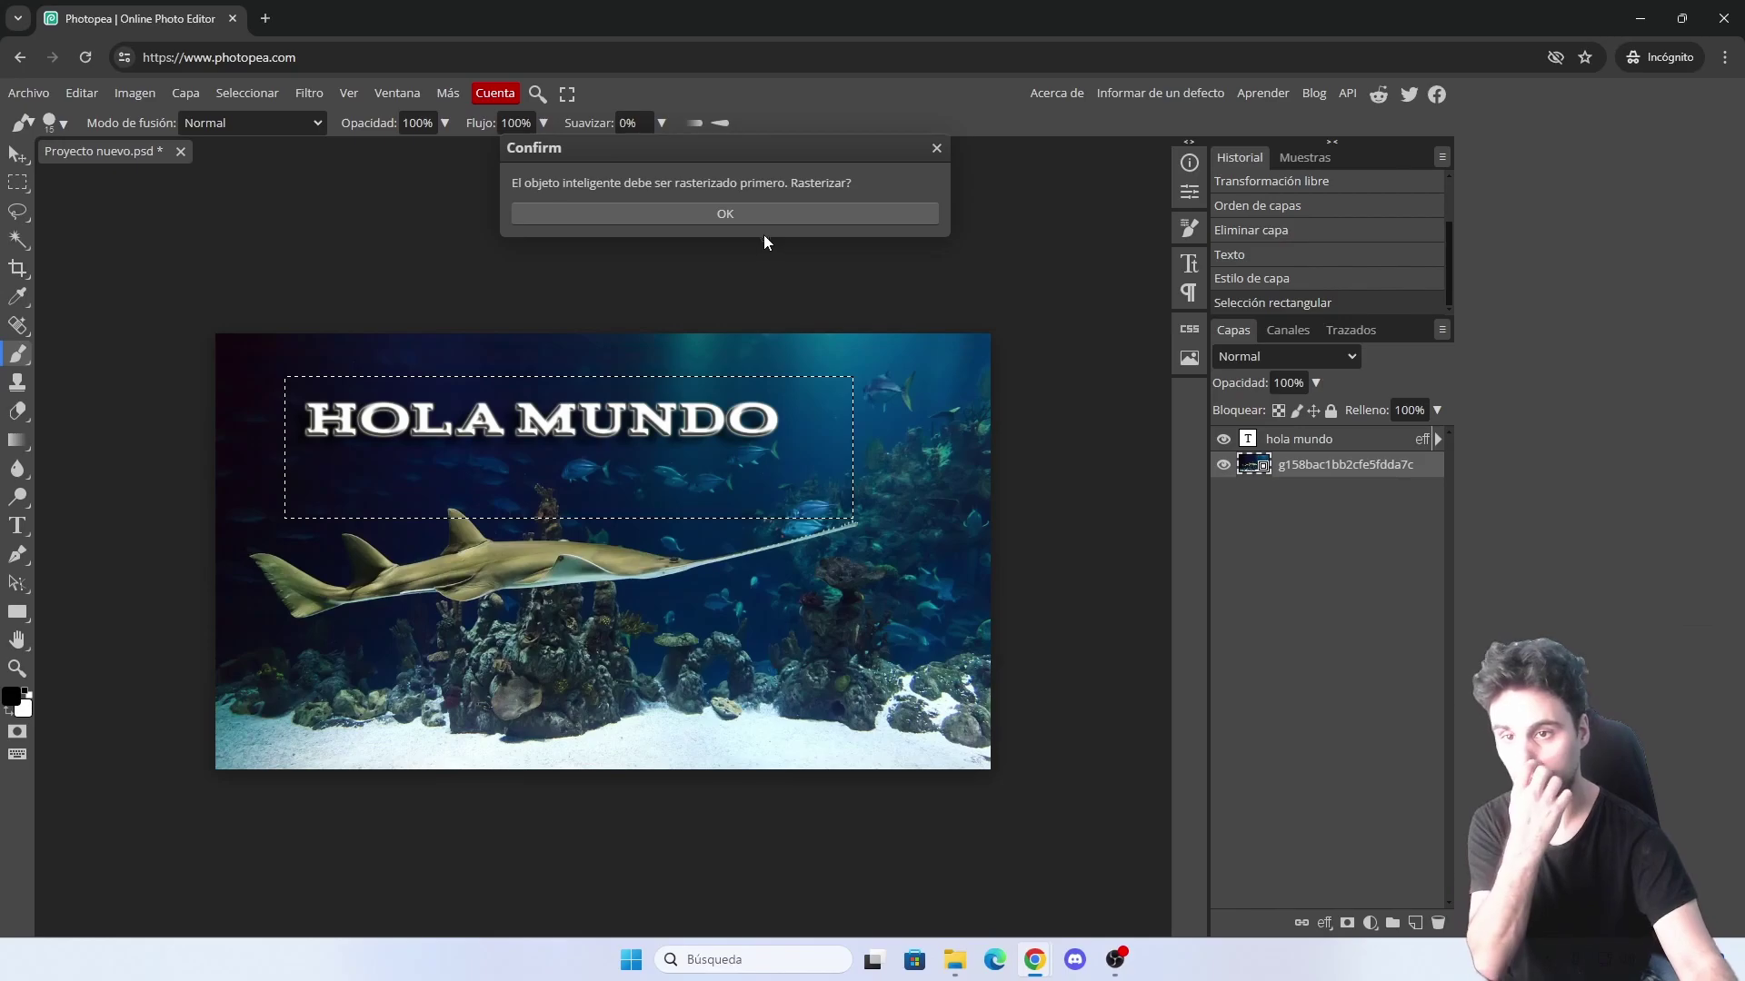
pyautogui.click(760, 224)
# Test-move the selected photo strip, undo the move, and clear the selection
pyautogui.click(17, 154)
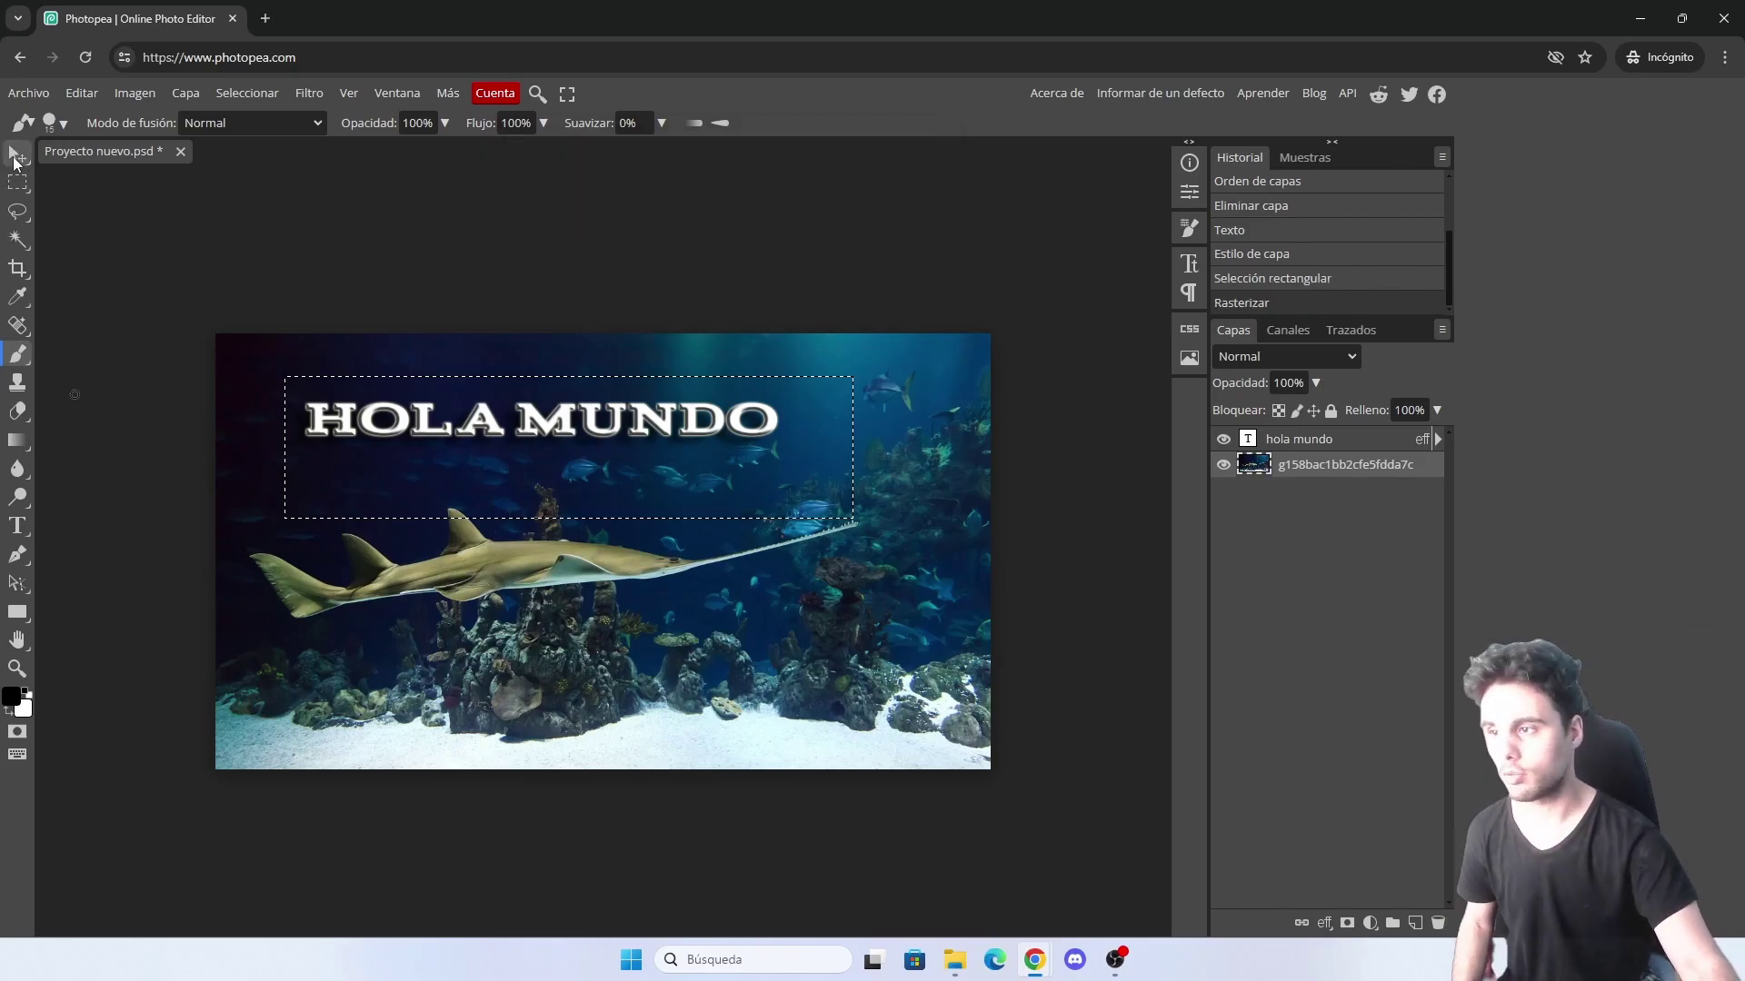
pyautogui.moveTo(511, 489)
pyautogui.mouseDown()
pyautogui.moveTo(516, 625)
pyautogui.moveTo(635, 668)
pyautogui.mouseUp()
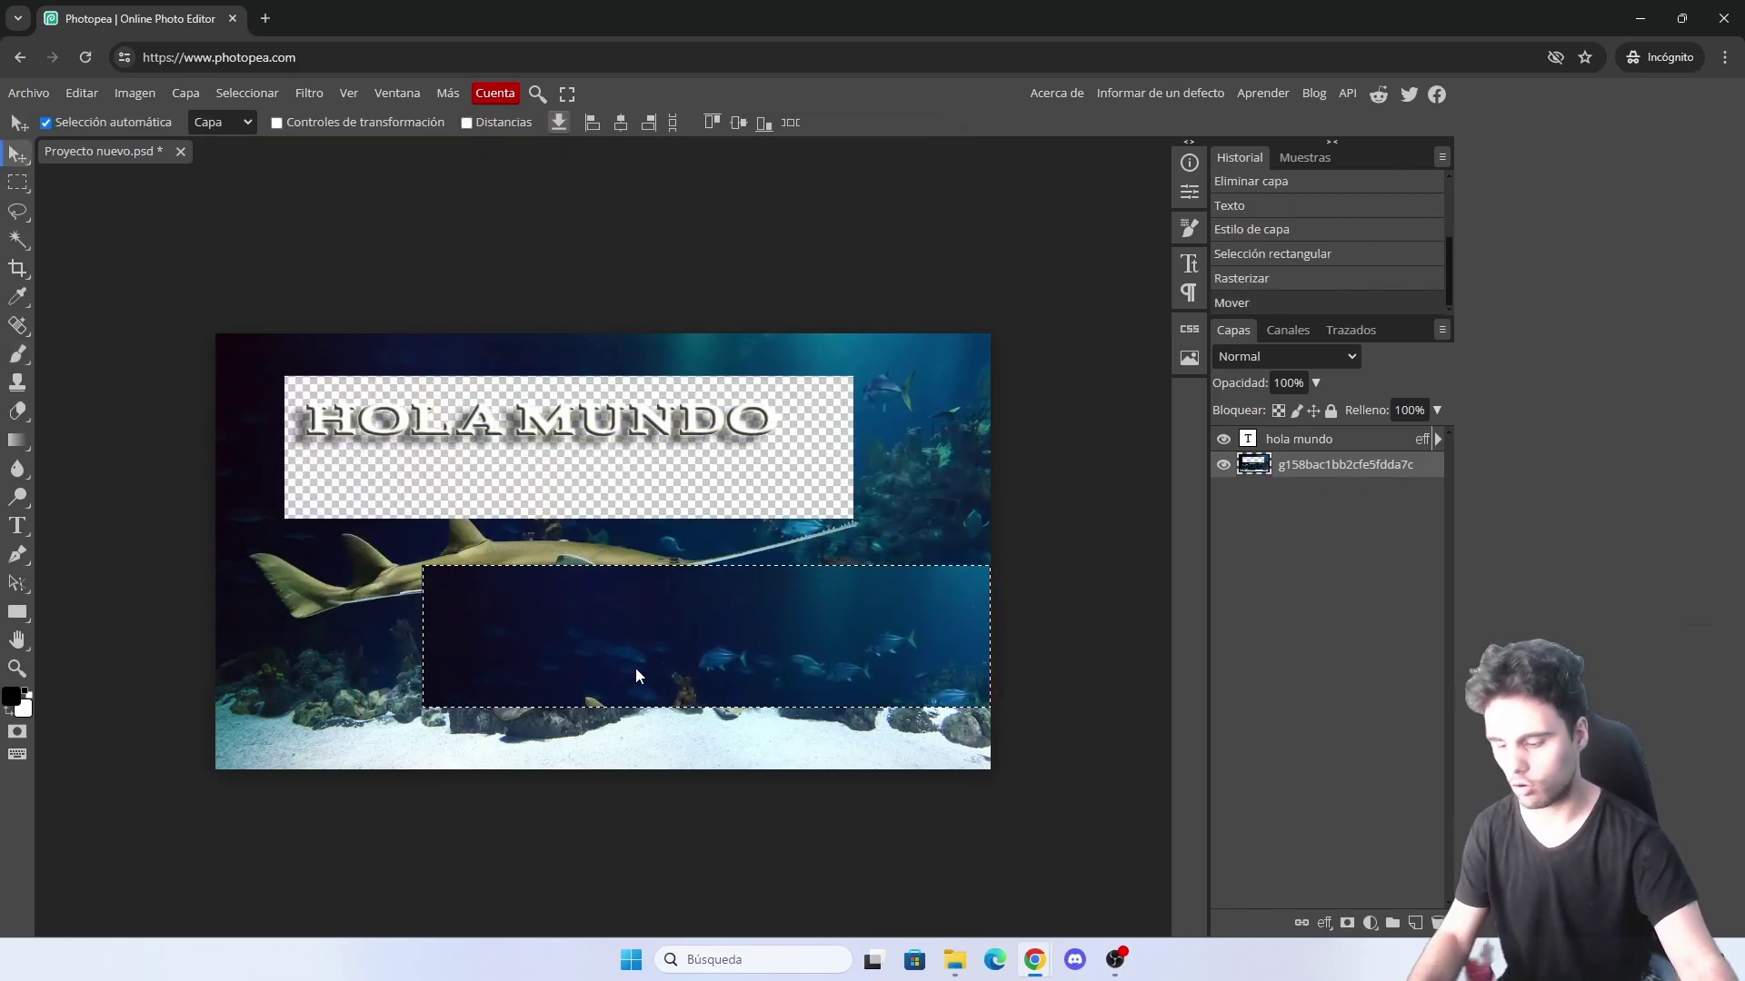
pyautogui.hotkey('ctrl', 'z')
pyautogui.click(17, 182)
pyautogui.click(86, 269)
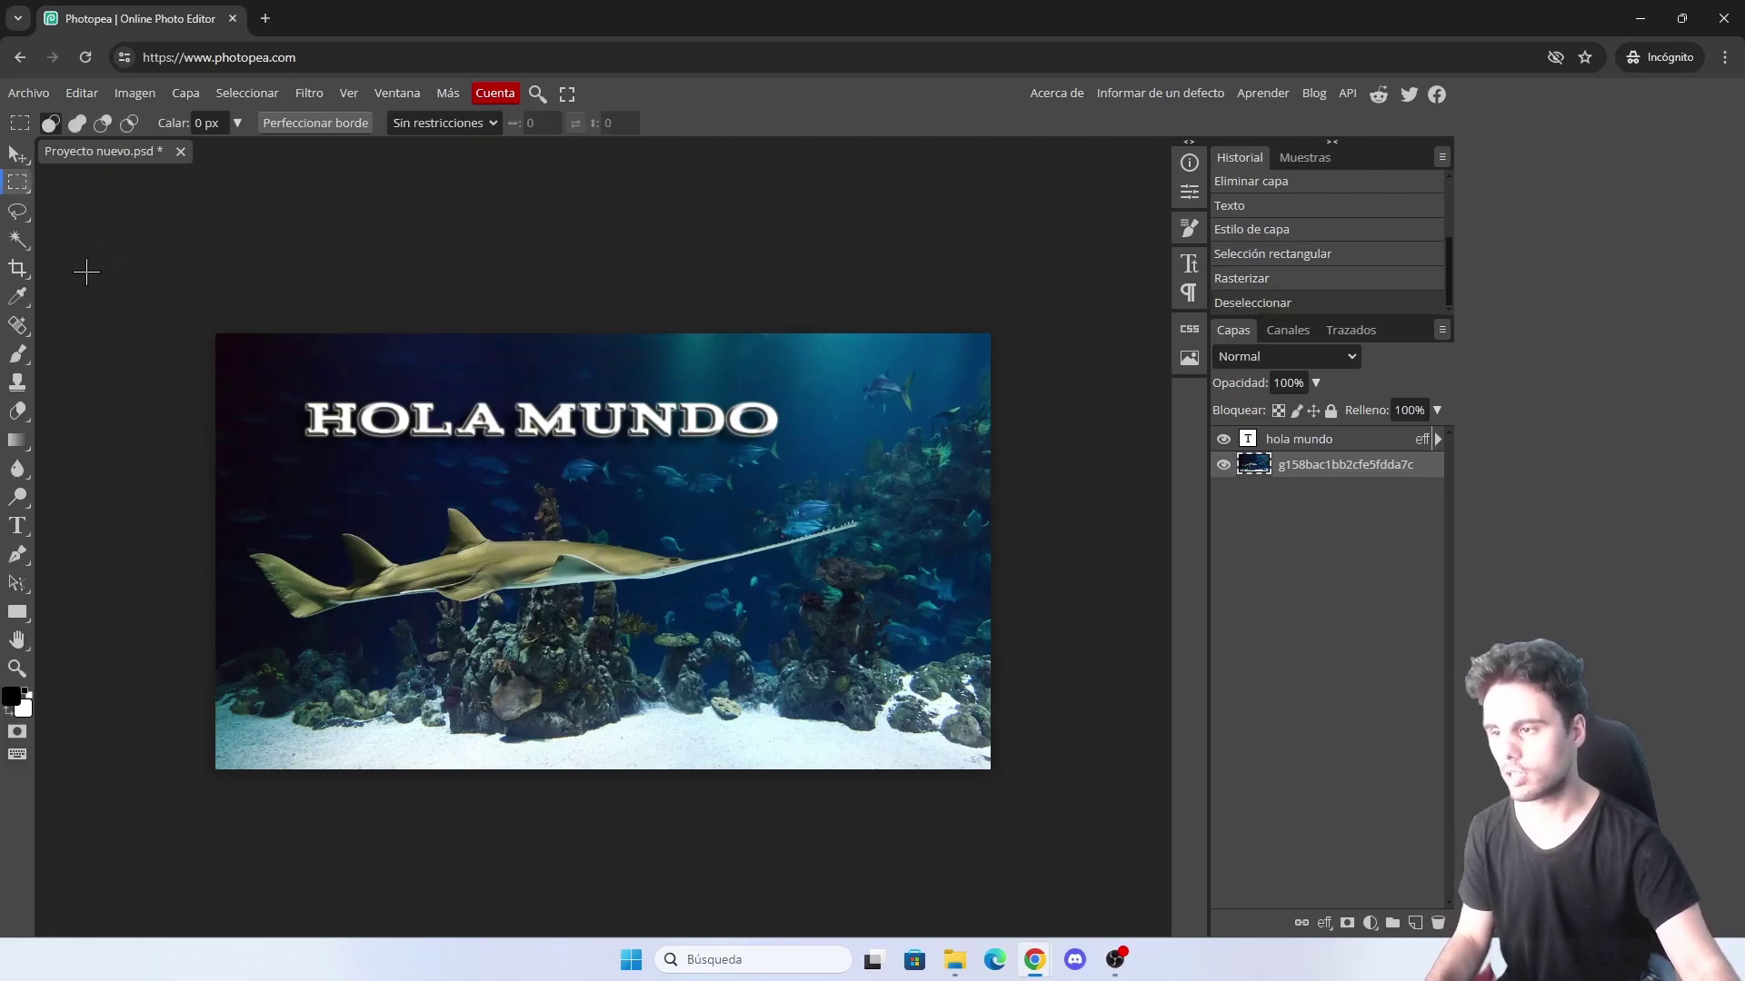
# Set up the Spot Healing Brush with a soft round 139 px tip
pyautogui.click(17, 329)
pyautogui.rightClick(19, 334)
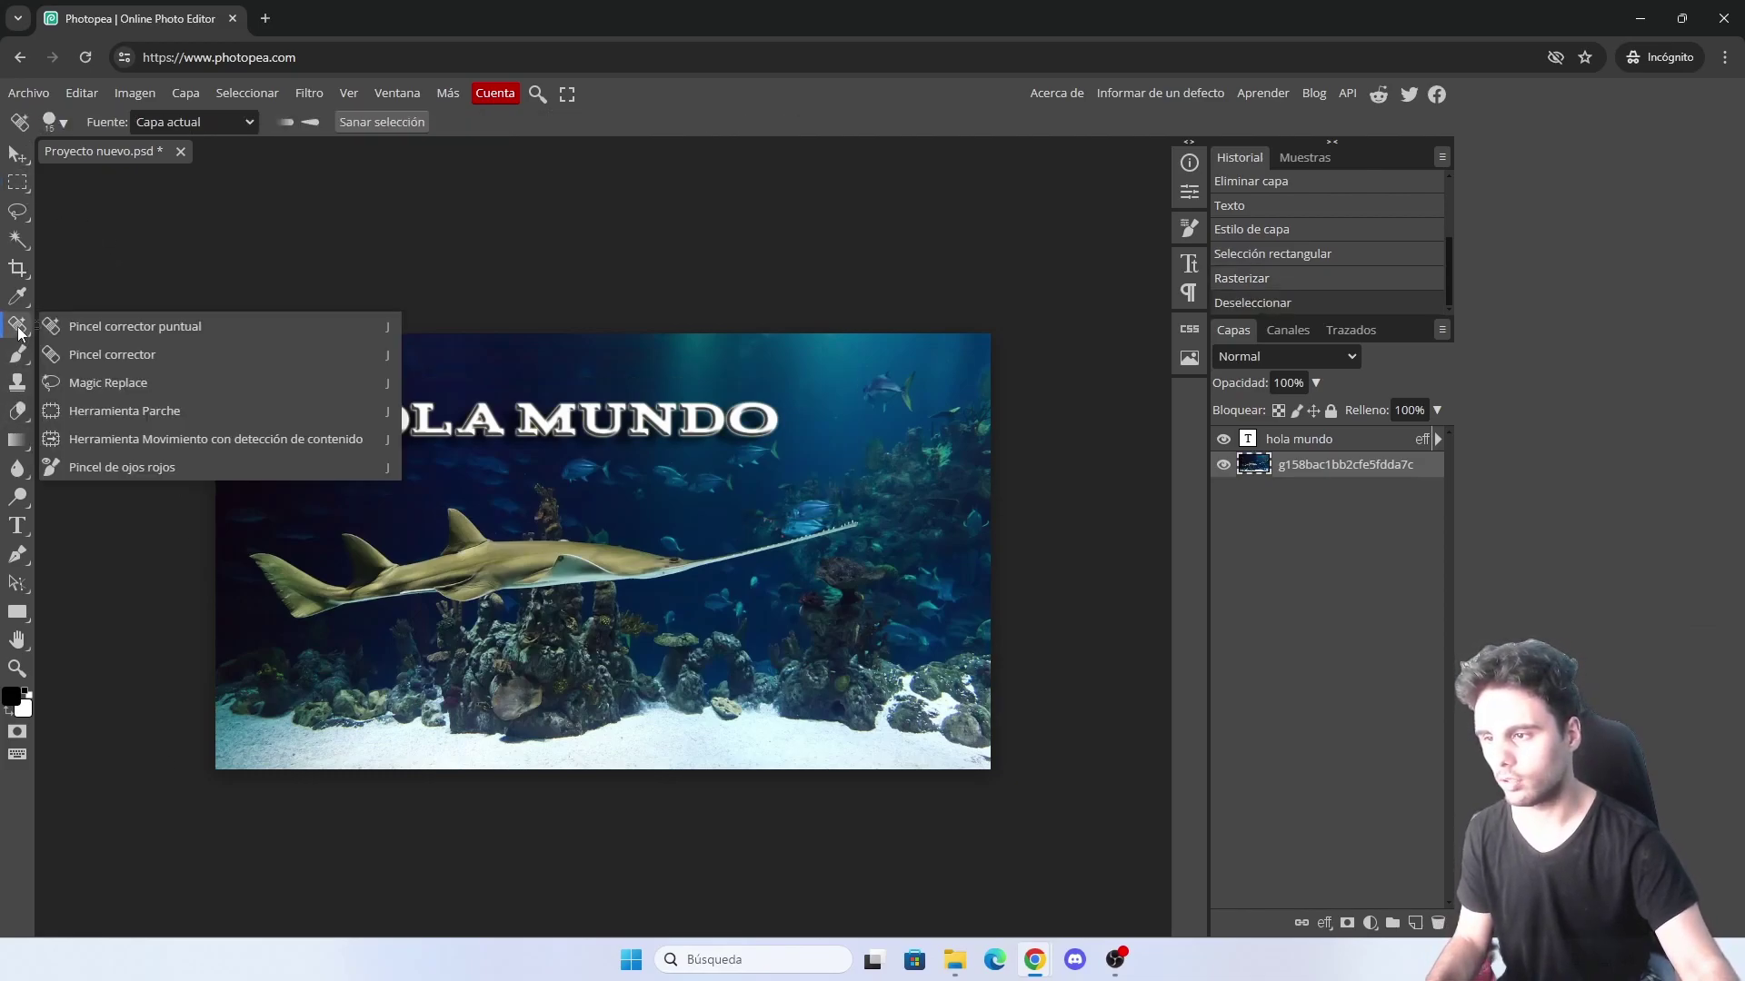
pyautogui.click(115, 334)
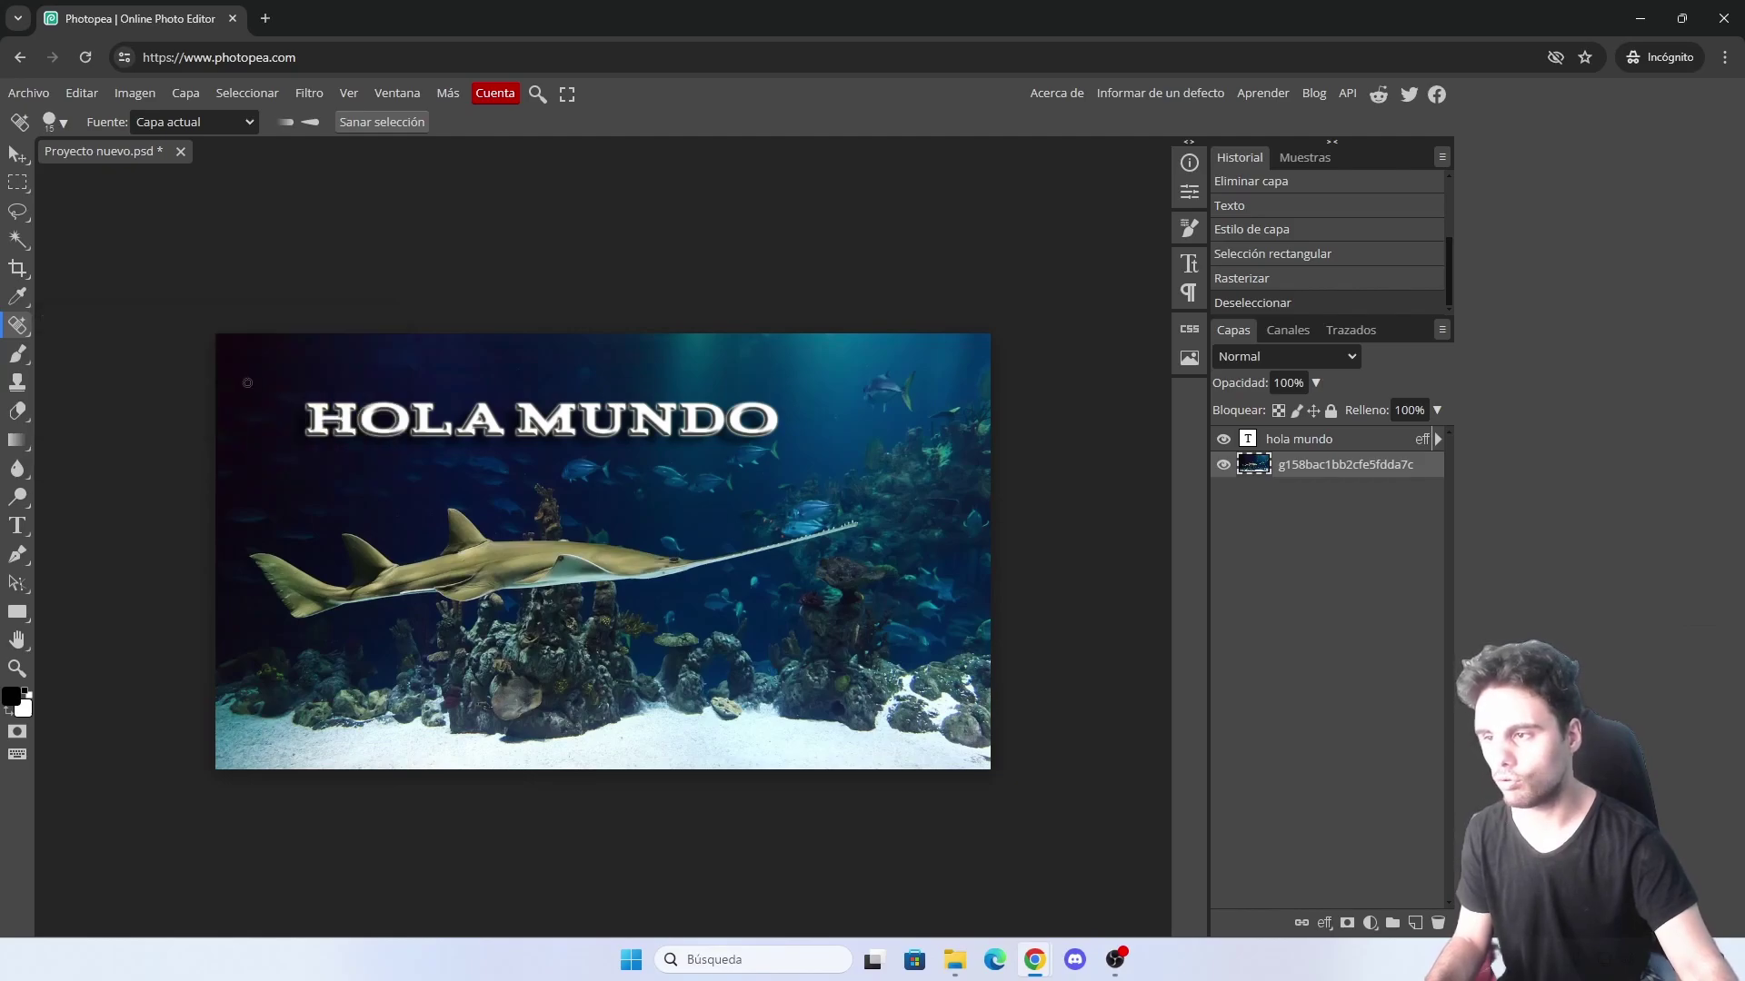
pyautogui.rightClick(899, 370)
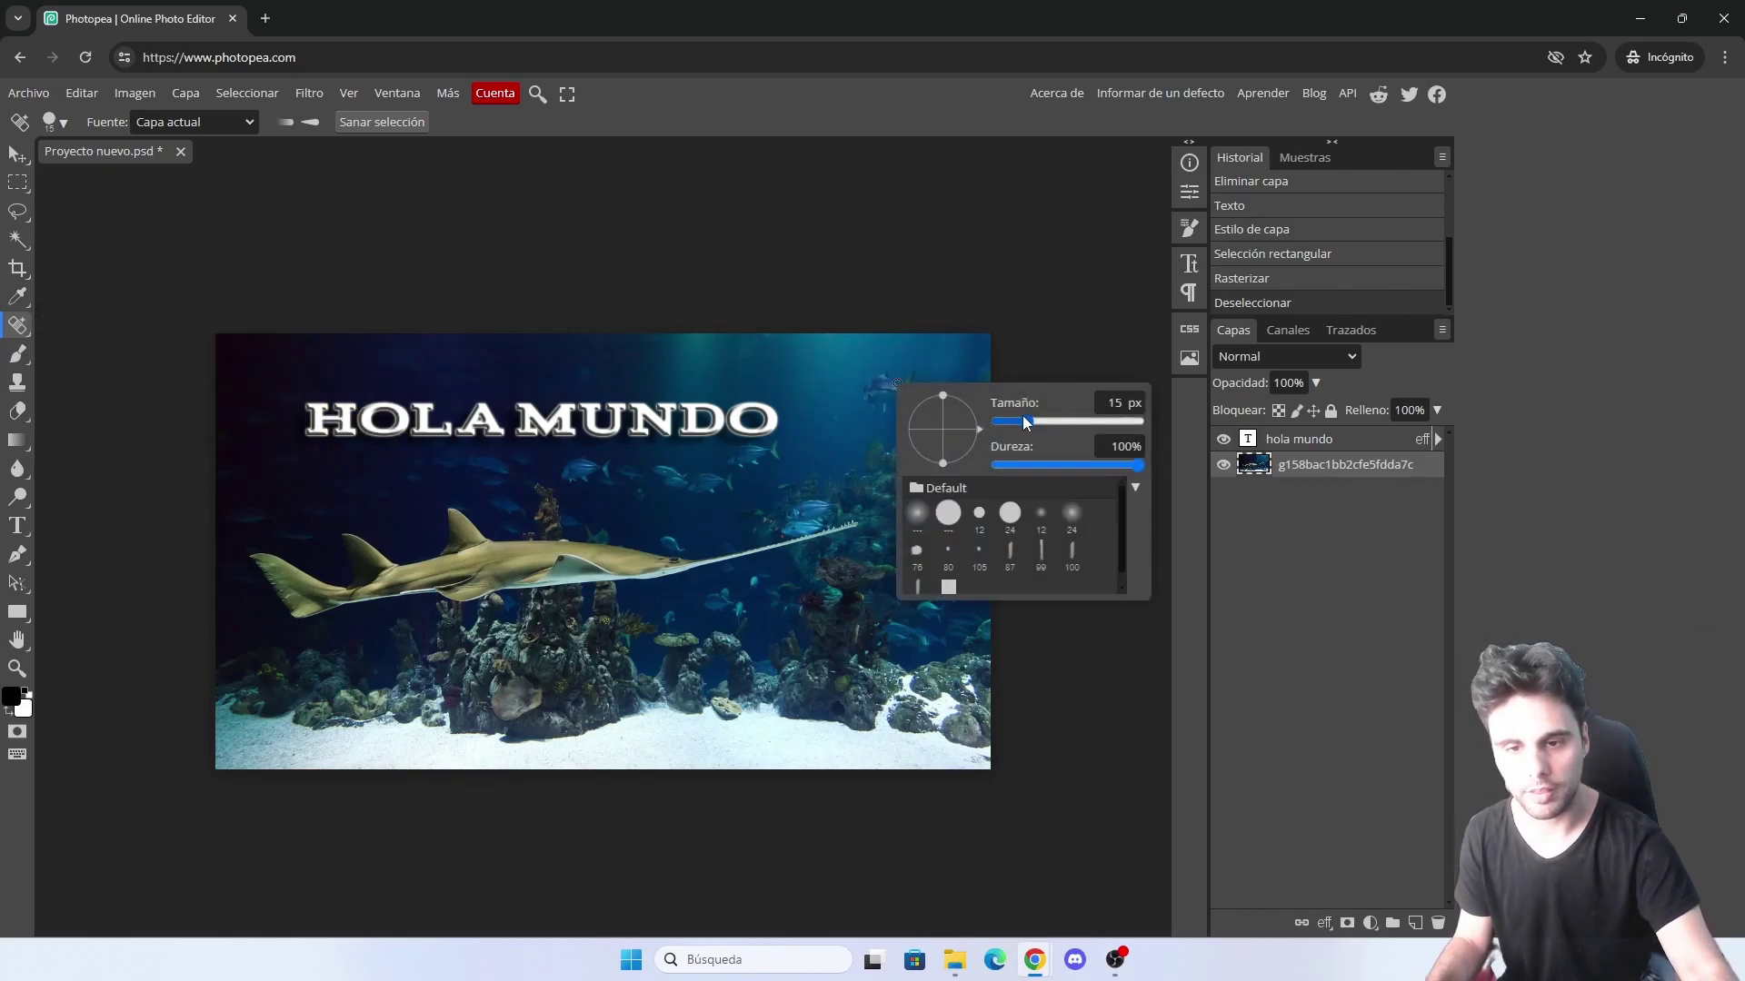
pyautogui.click(917, 514)
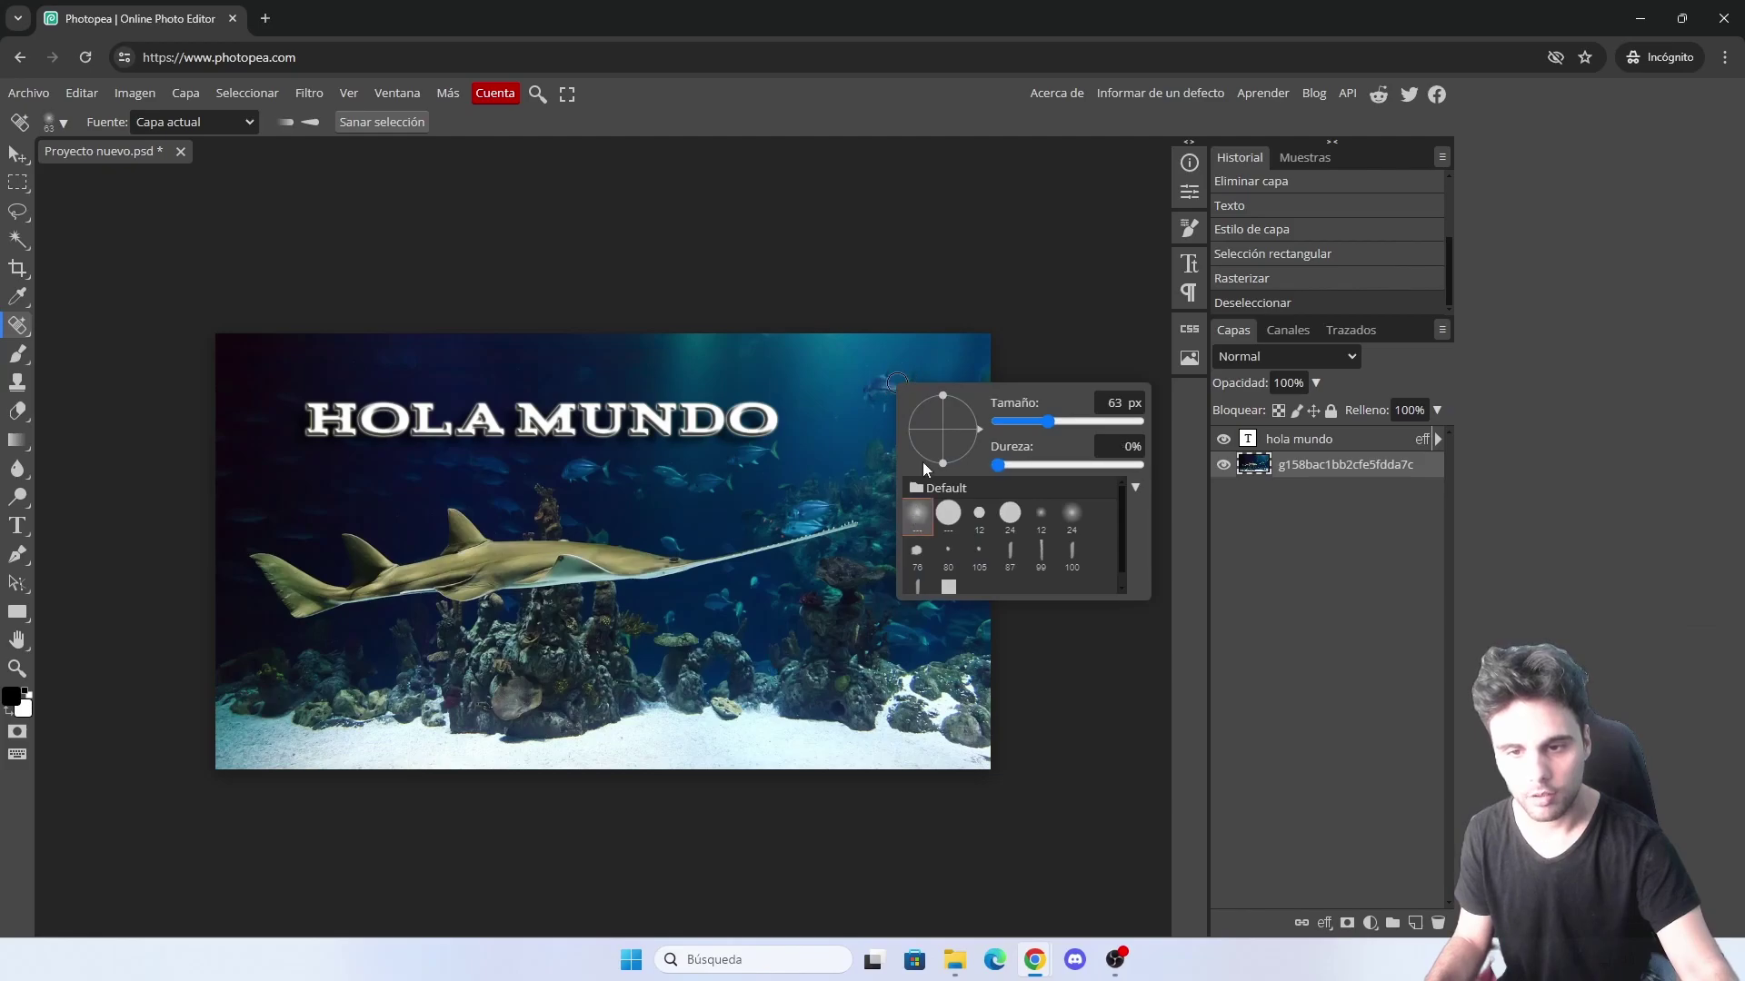
pyautogui.rightClick(835, 372)
pyautogui.moveTo(991, 411); pyautogui.dragTo(997, 419)
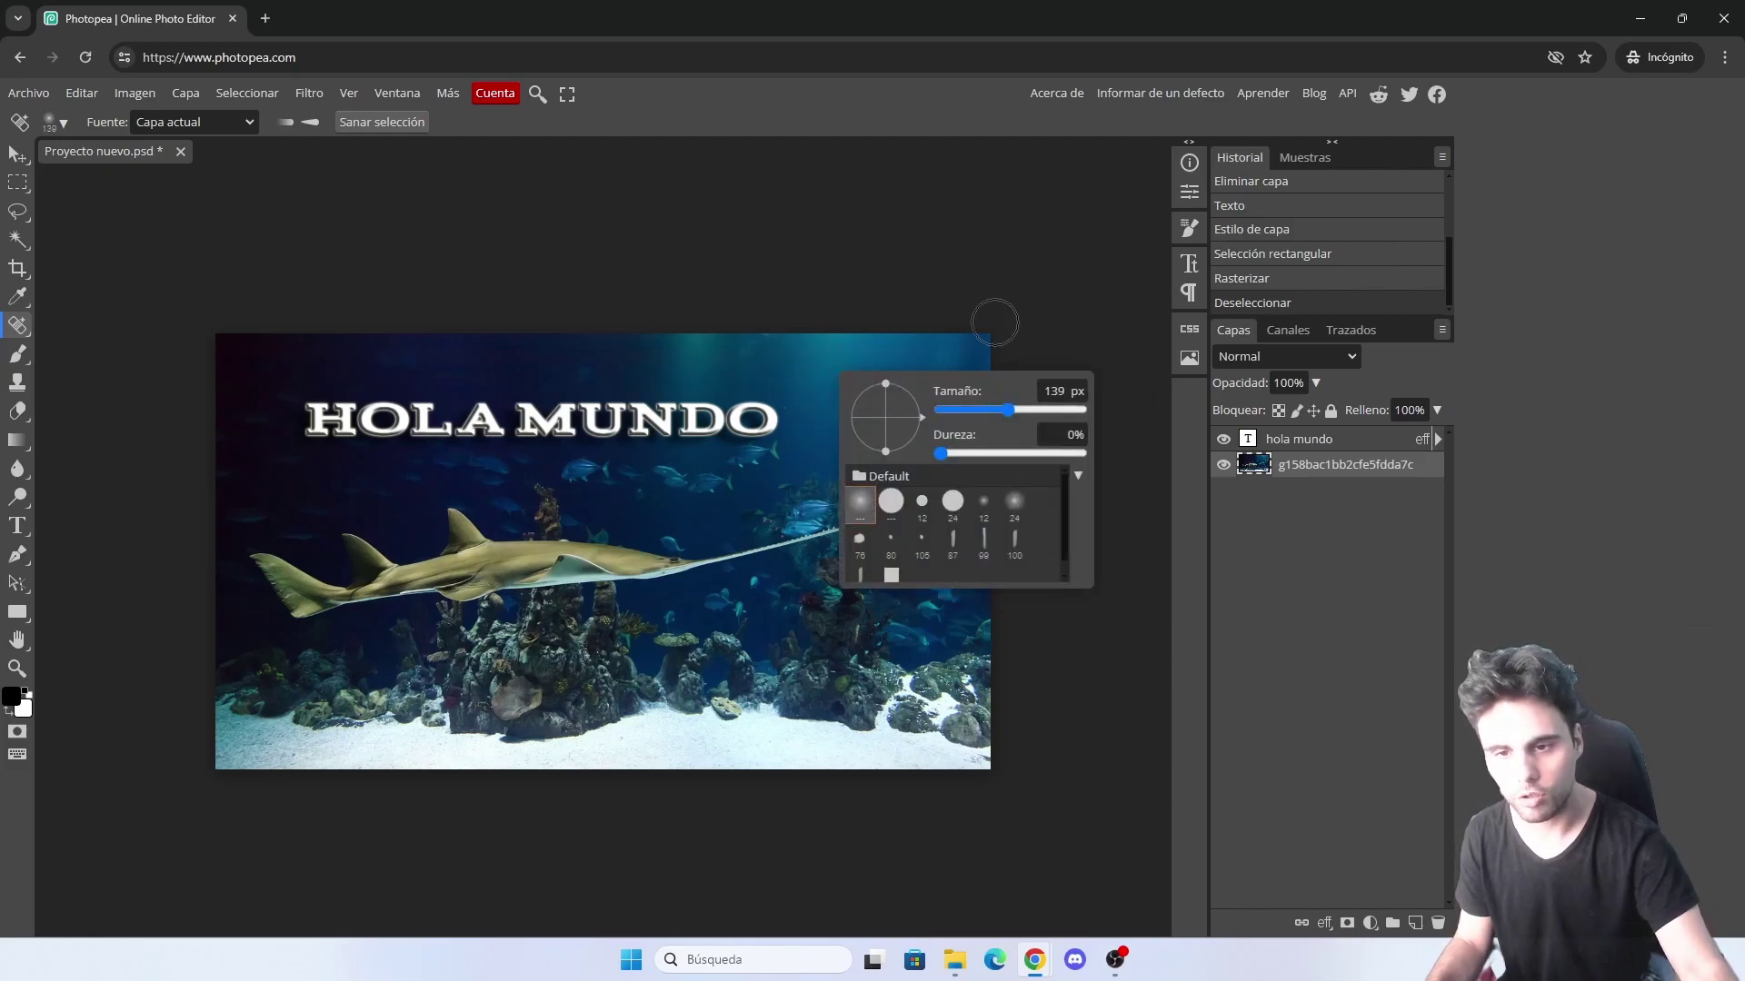
pyautogui.click(994, 322)
# Heal away the small fish in the upper-right water of the photo
pyautogui.moveTo(863, 388); pyautogui.dragTo(883, 390)
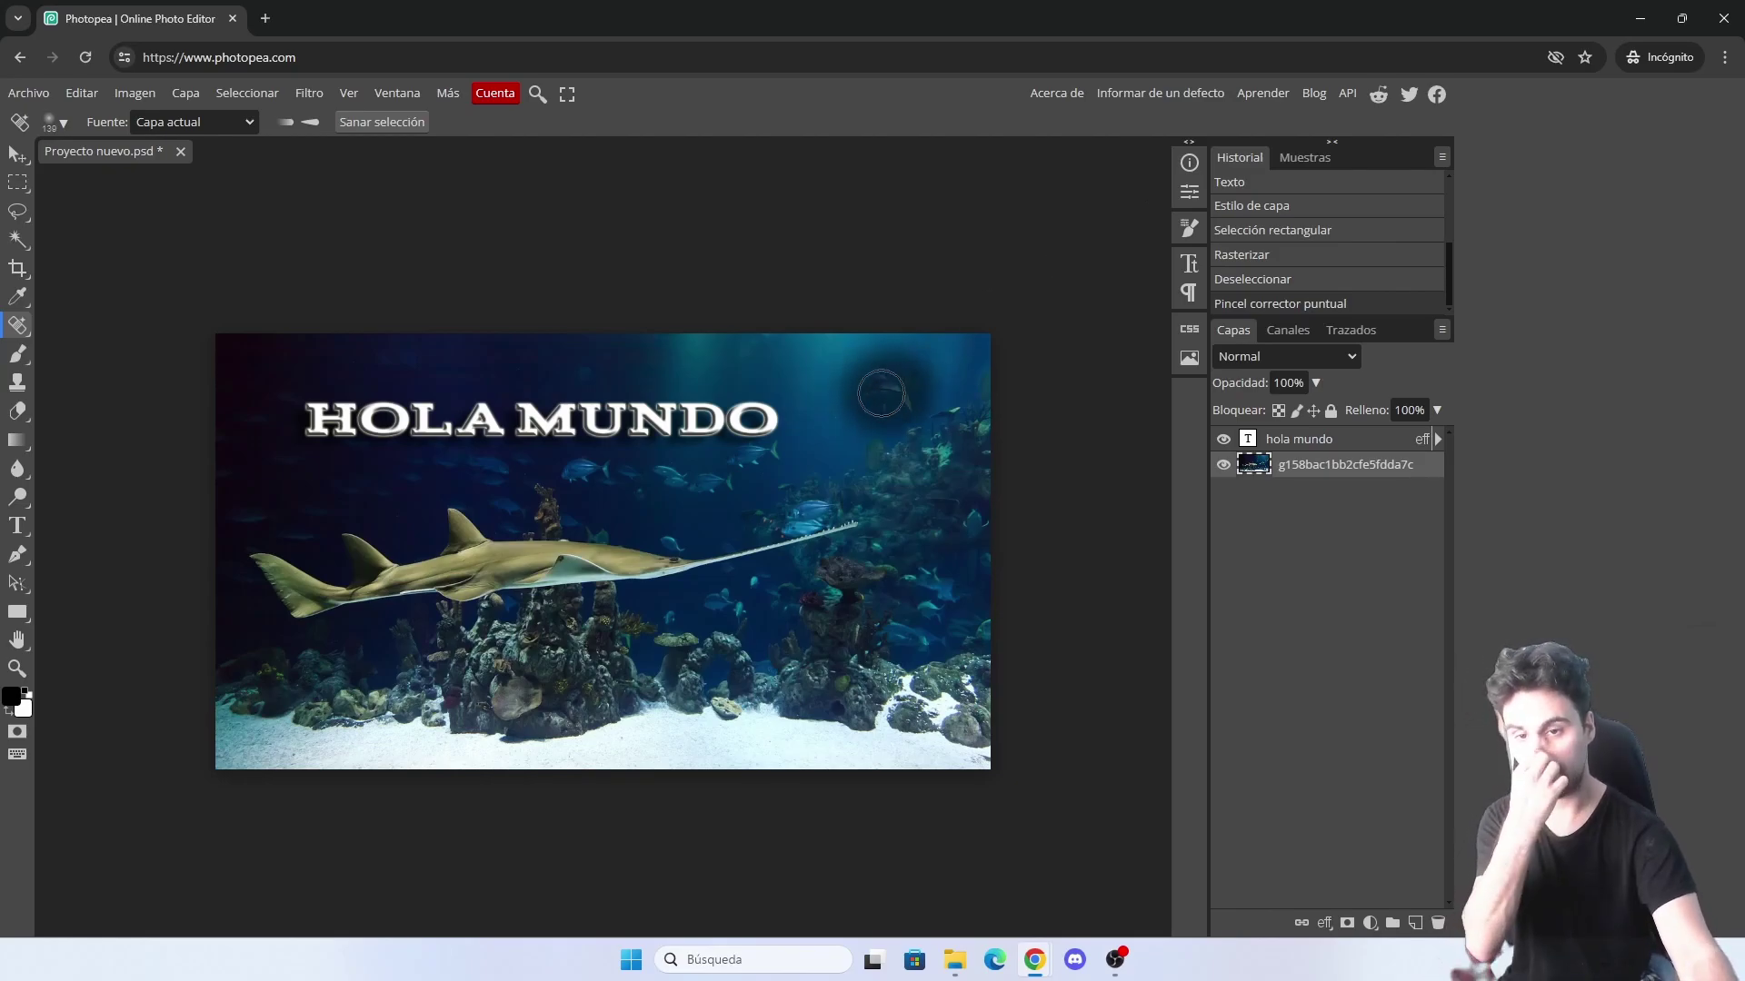
pyautogui.moveTo(888, 384); pyautogui.dragTo(961, 388)
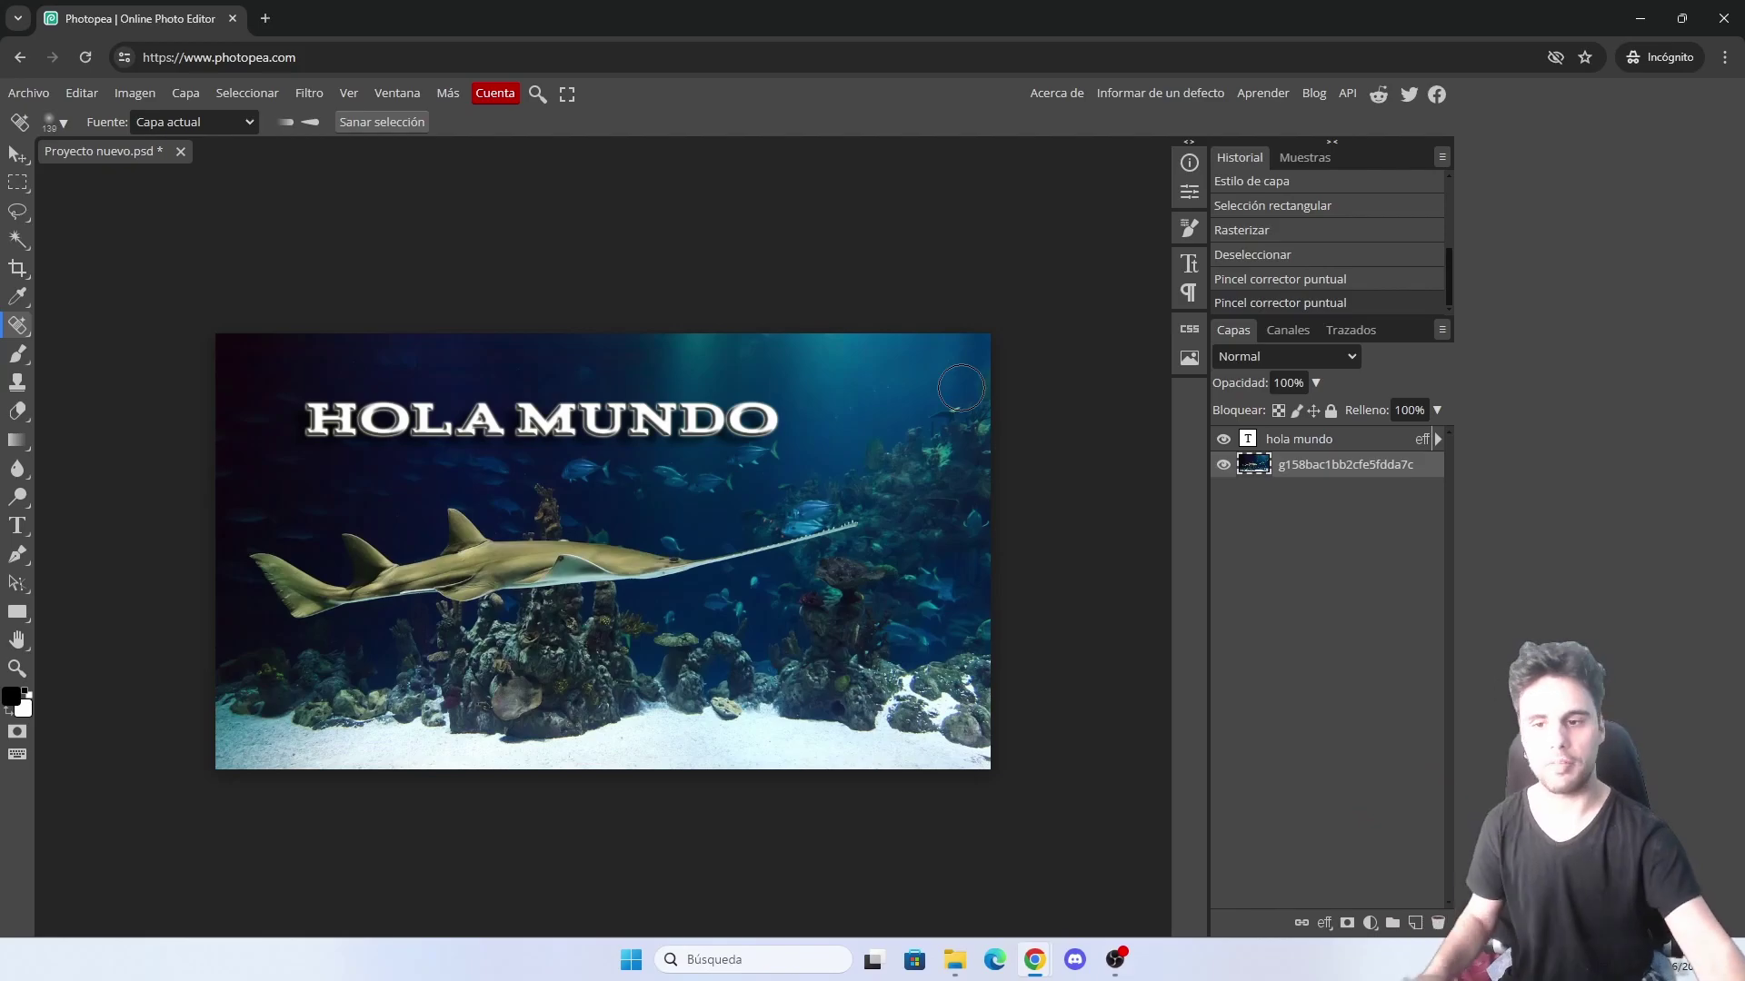
pyautogui.moveTo(768, 448); pyautogui.dragTo(731, 443)
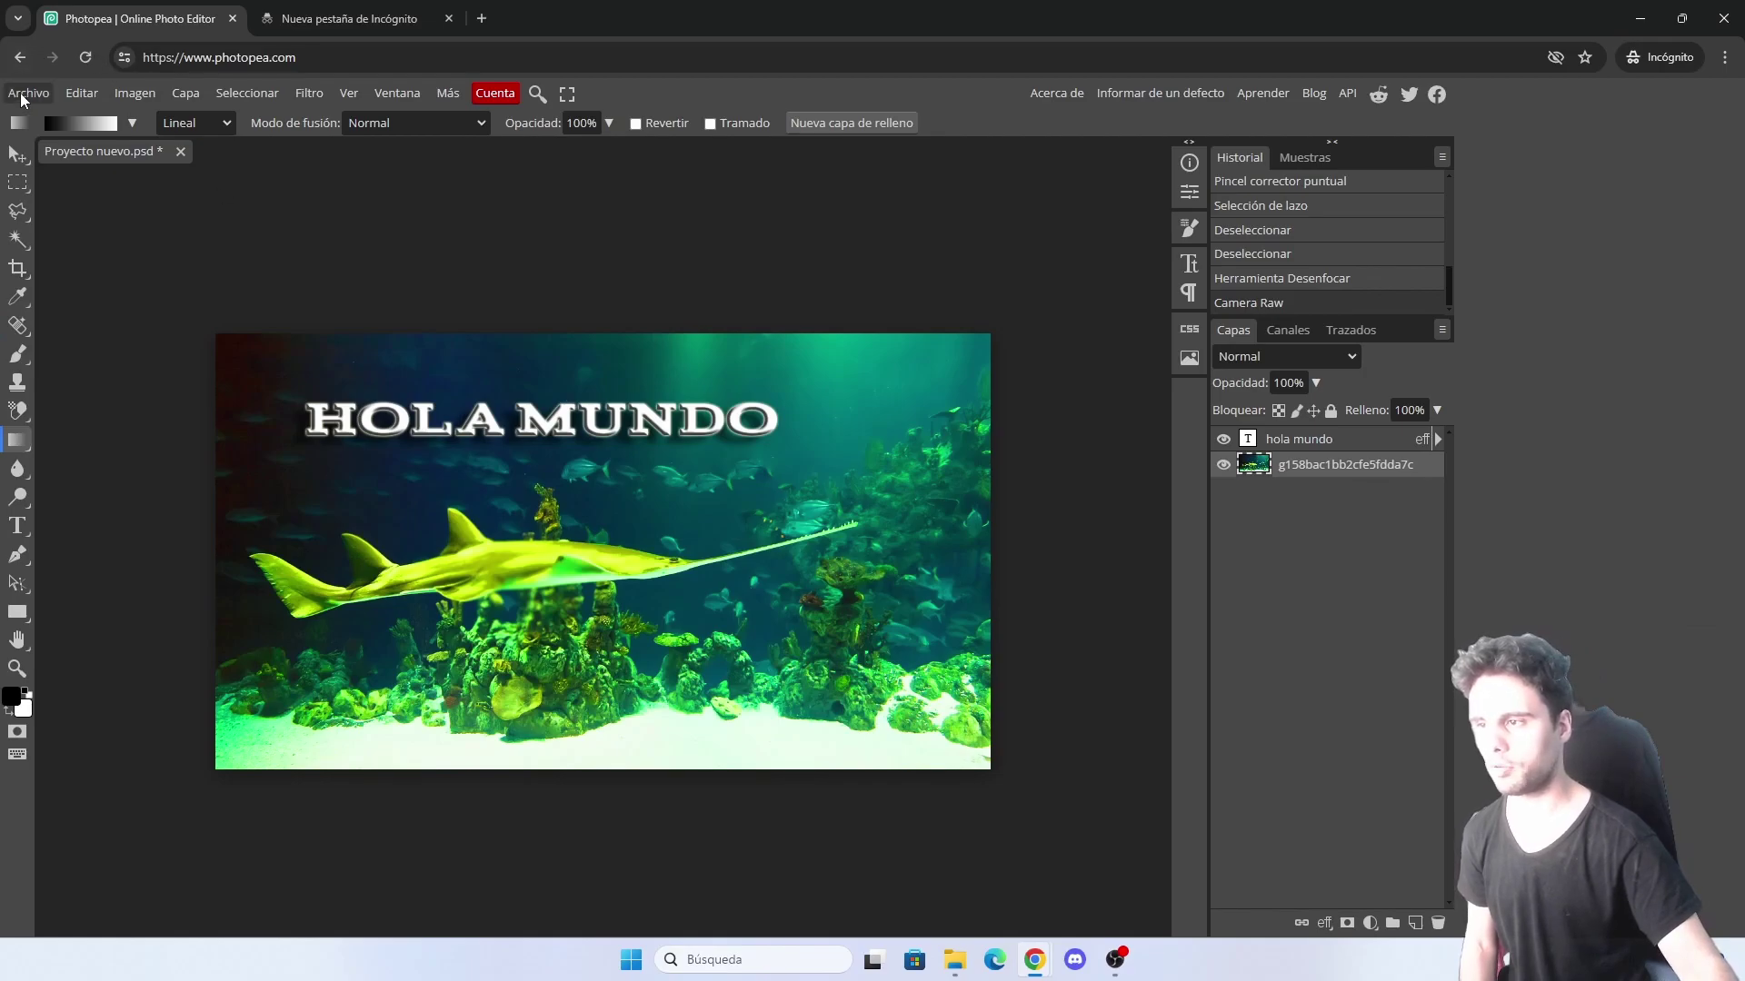
# Open the File menu to reach the saving and export options
pyautogui.click(23, 95)
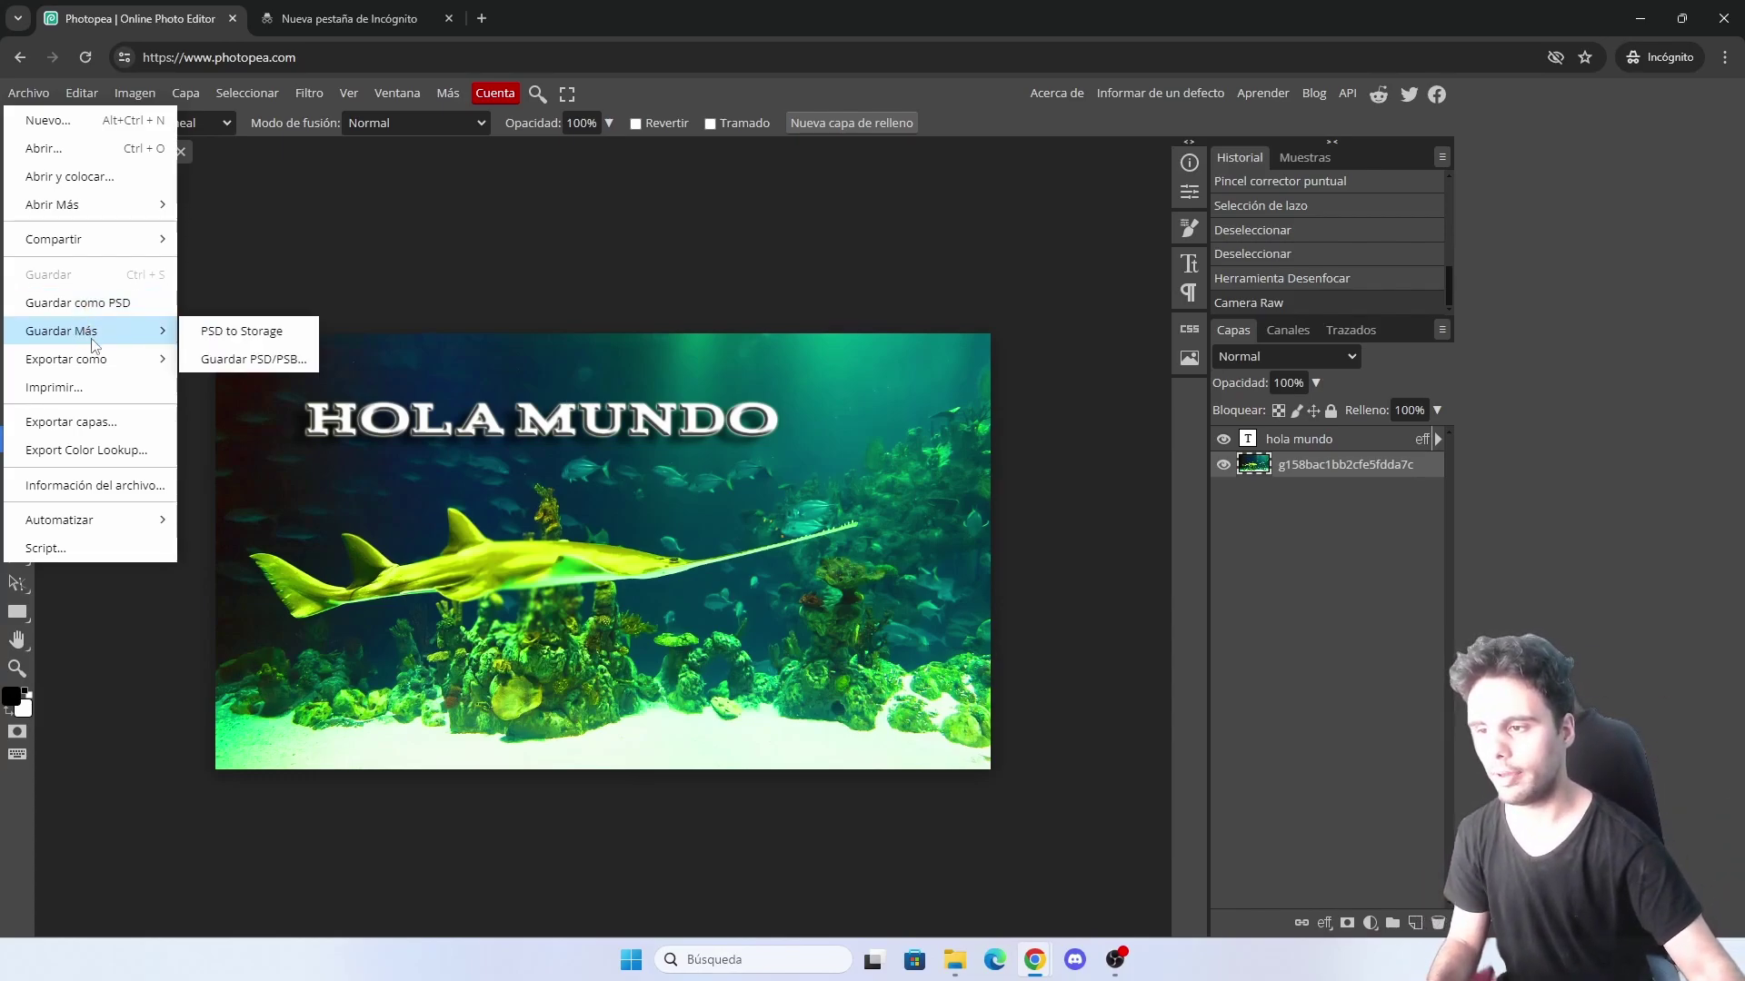
pyautogui.moveTo(65, 358)
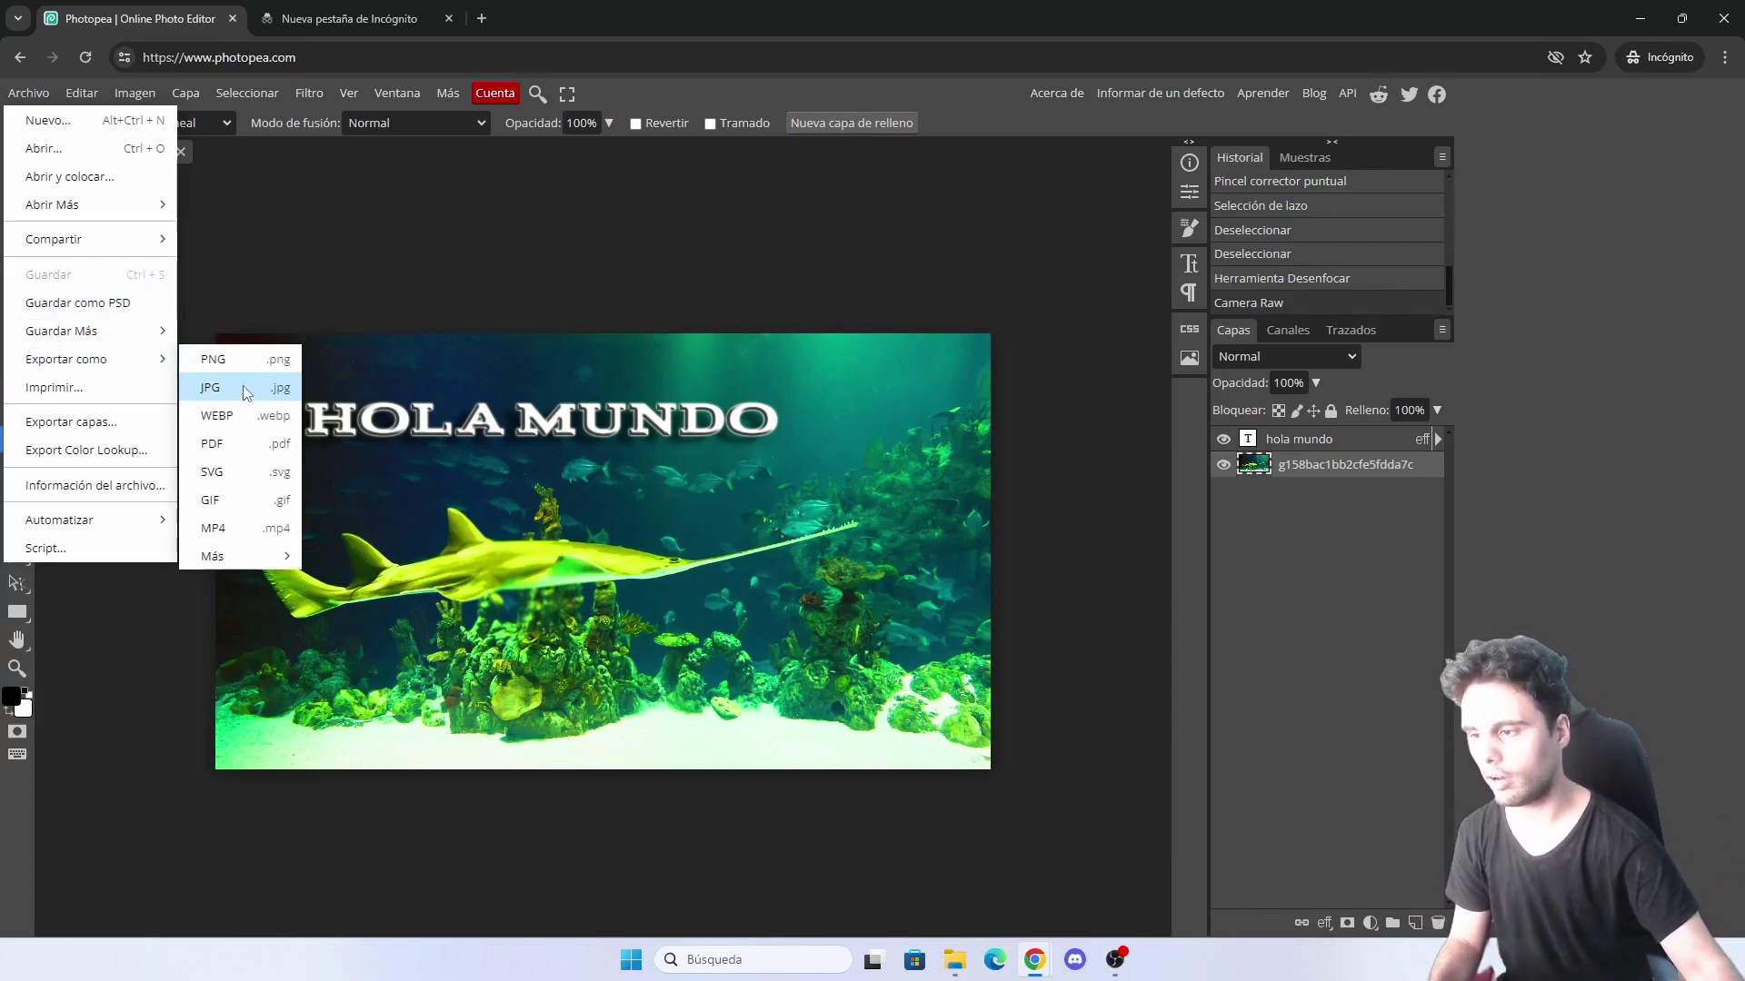
# Save the thumbnail as 'Proyecto nuevo.jpg' (1280×720) and check the download in the photo viewer
pyautogui.click(246, 392)
pyautogui.tripleClick(647, 289)
pyautogui.write('pez')
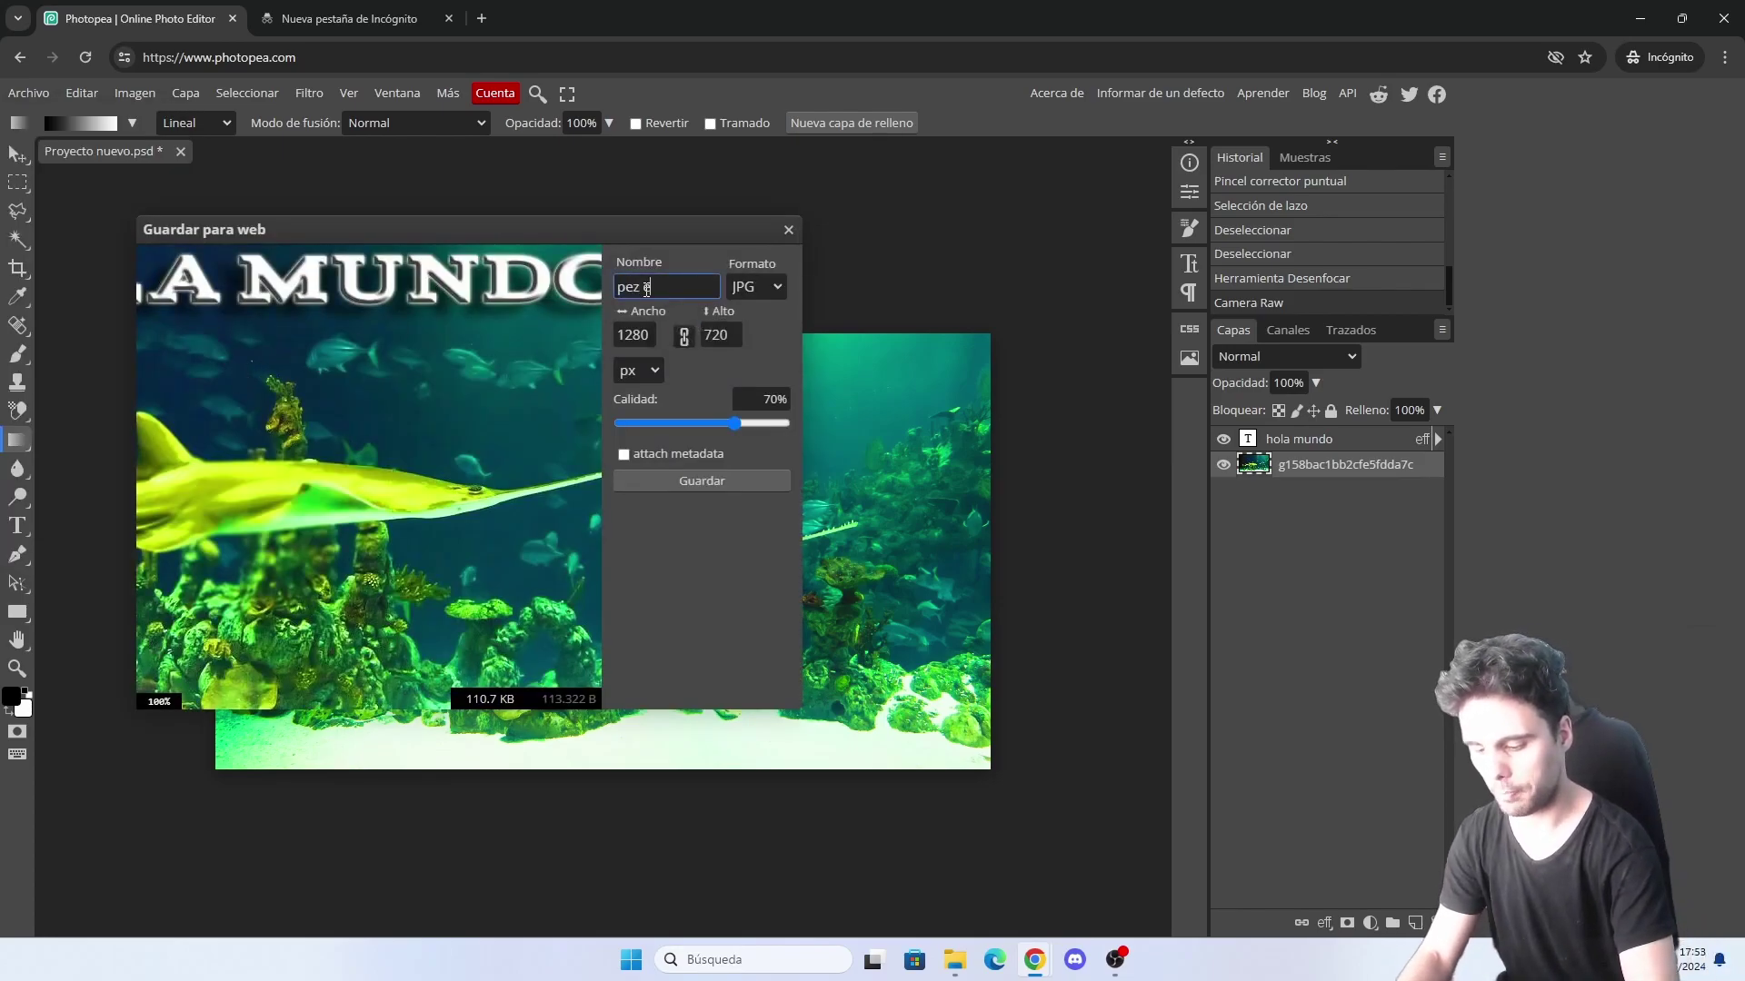
pyautogui.click(691, 328)
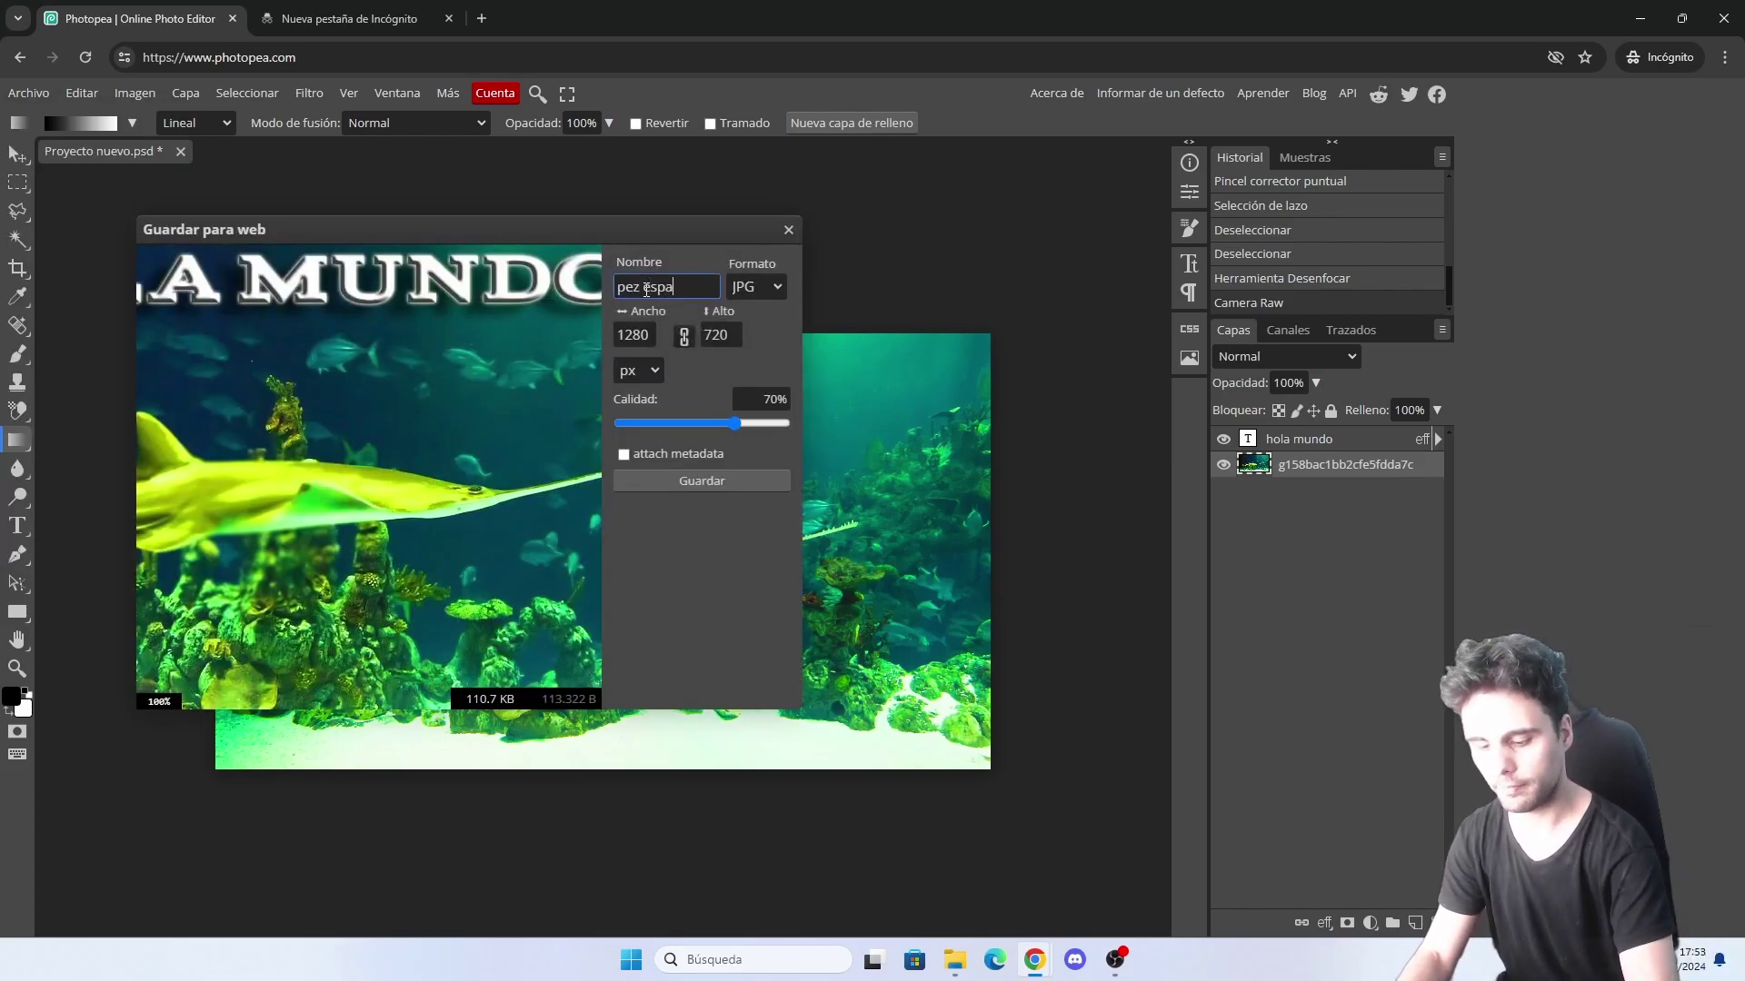
pyautogui.click(683, 481)
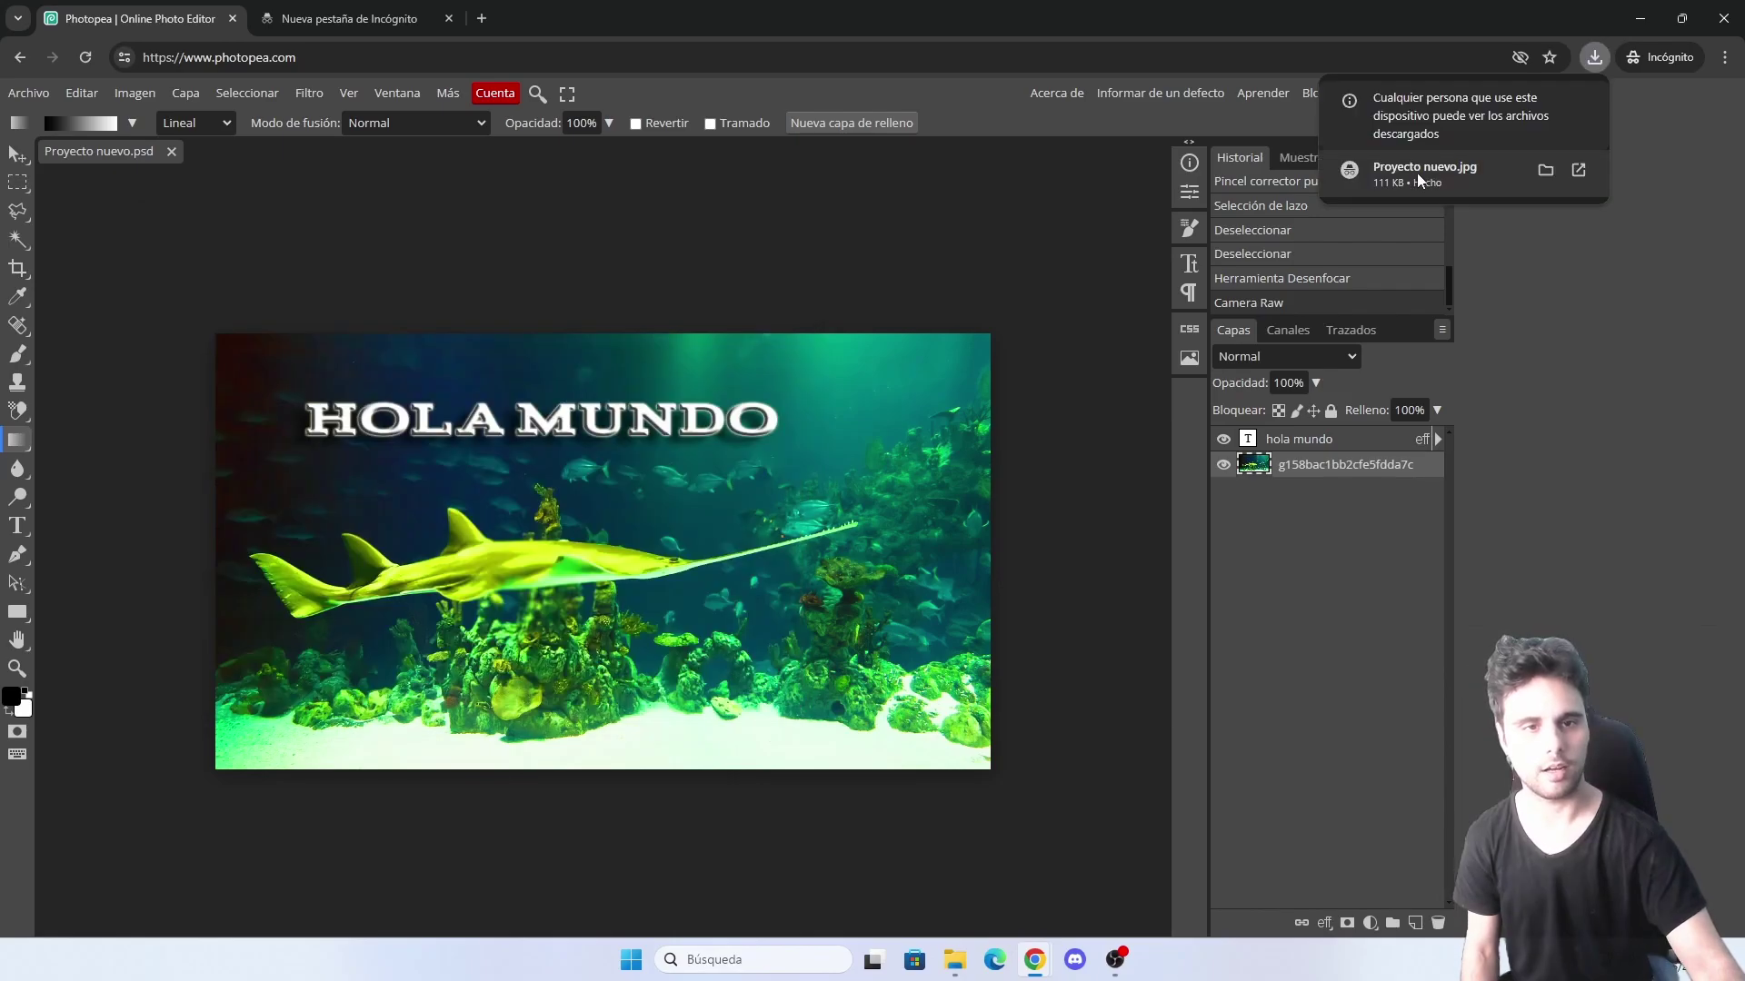
pyautogui.click(1416, 172)
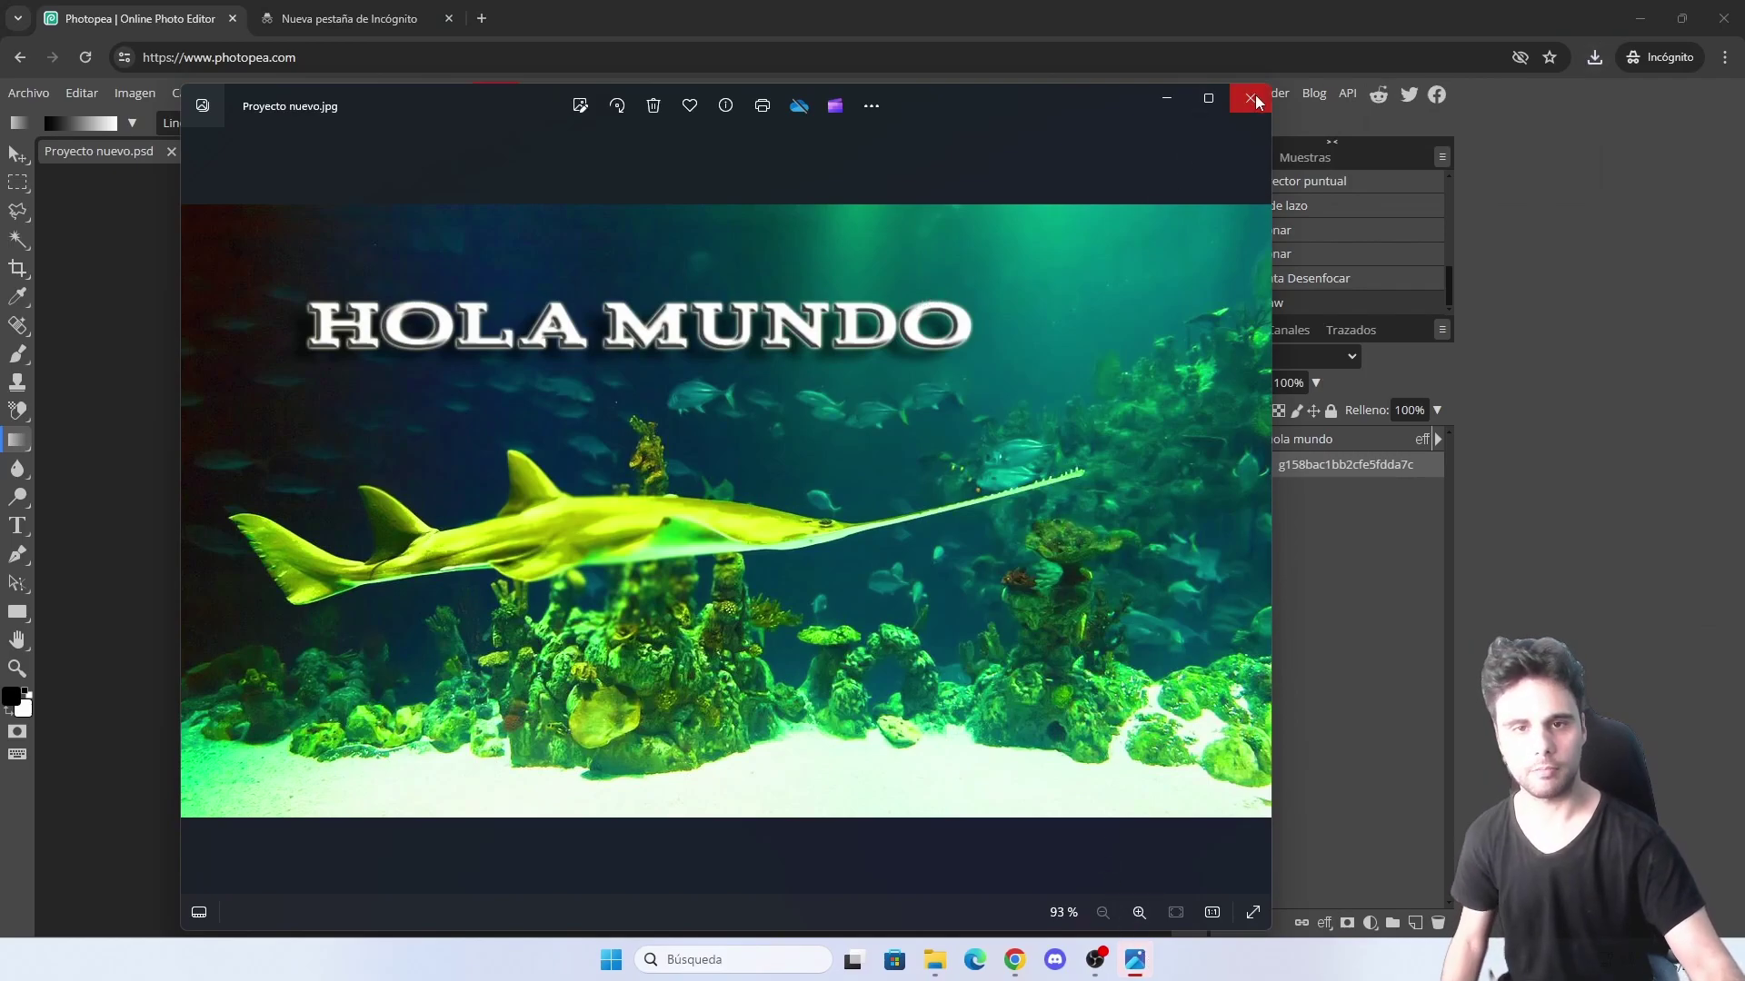
pyautogui.click(1251, 98)
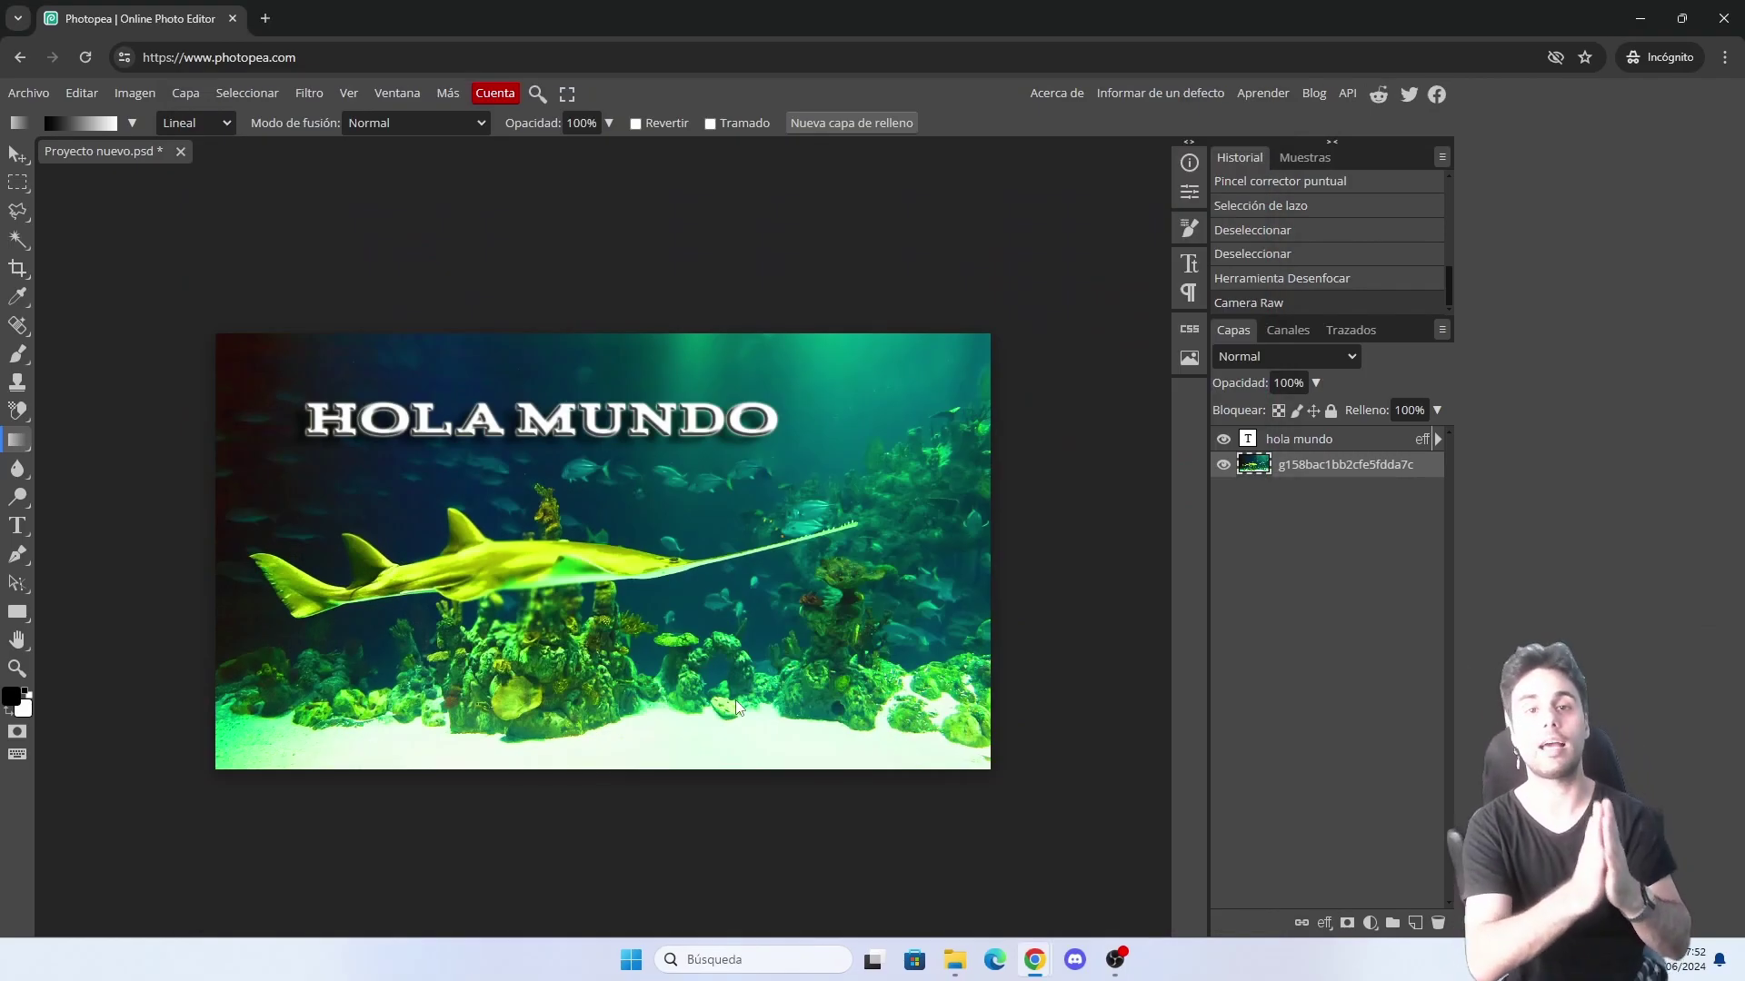